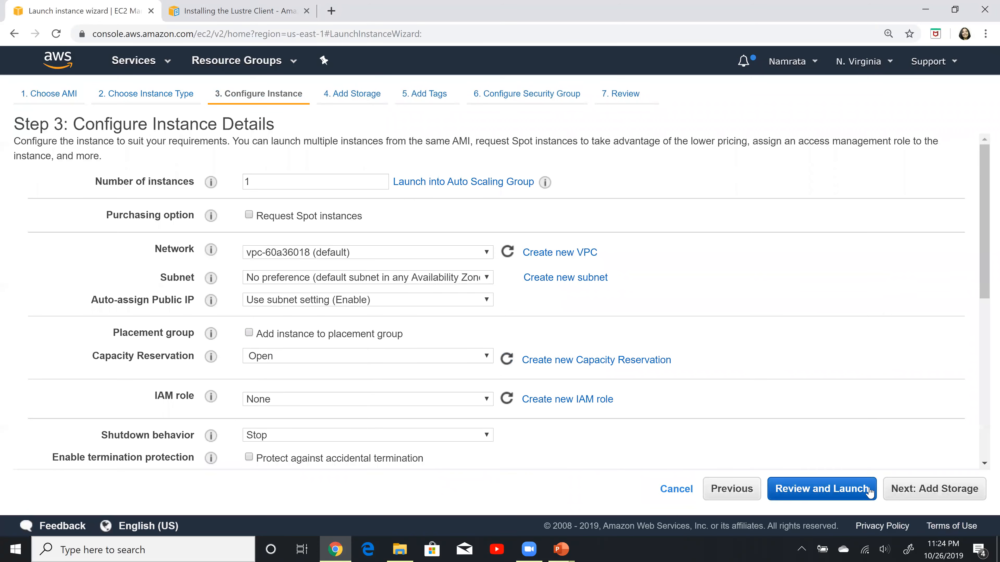
# - Set the number of instances to 2 and continue to the security group configuration with default storage and no tags
pyautogui.doubleClick(300, 184)
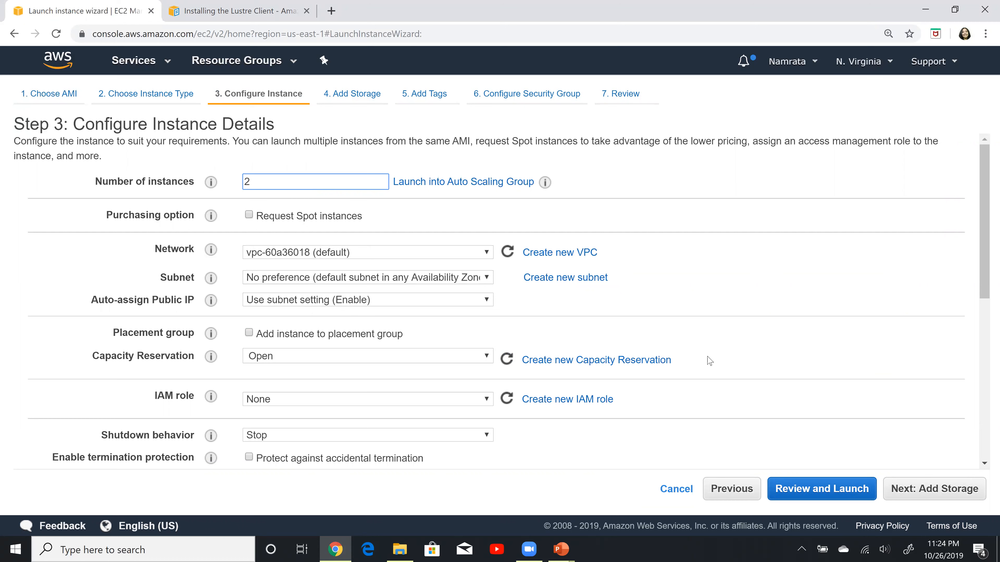
pyautogui.click(932, 487)
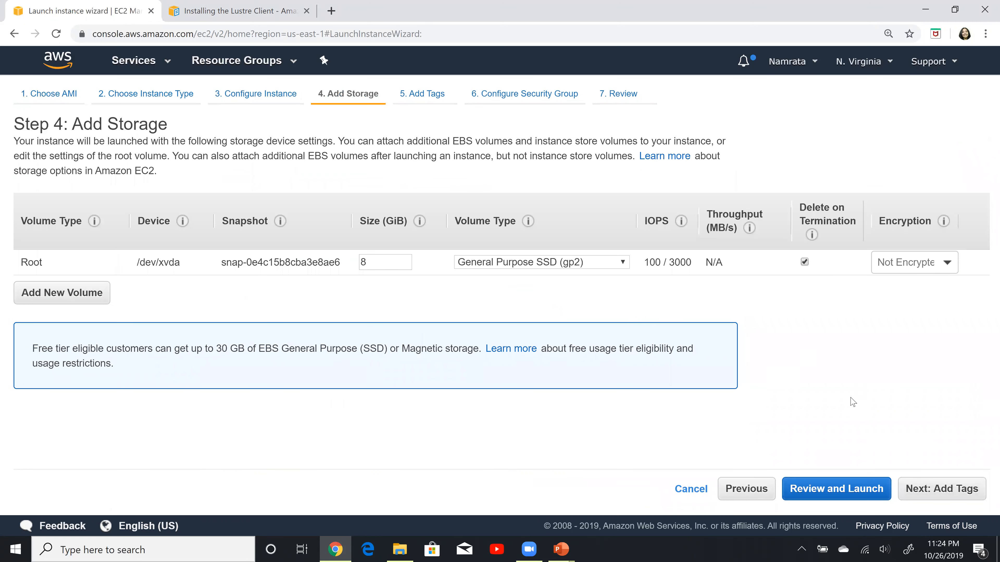
pyautogui.click(941, 497)
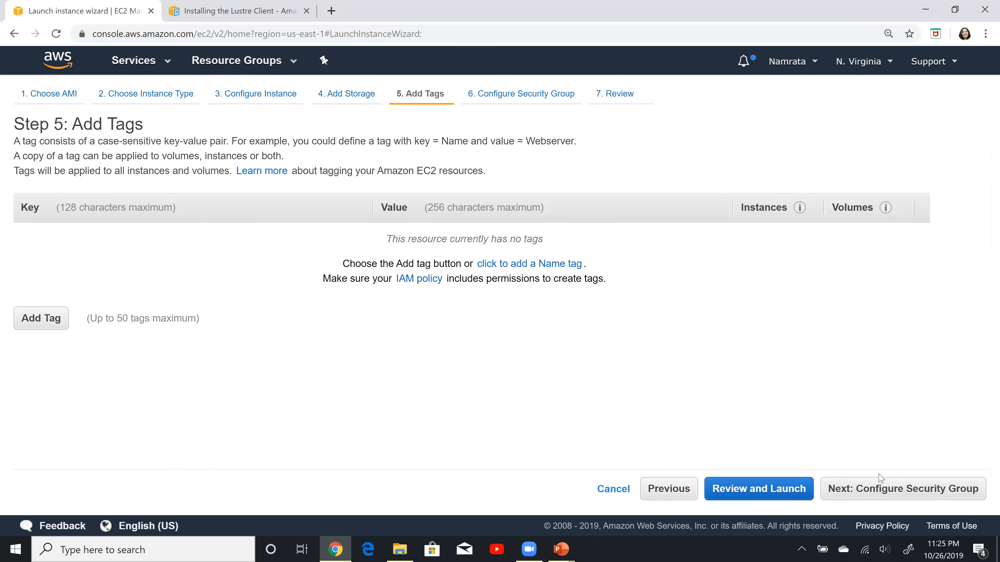
pyautogui.click(886, 487)
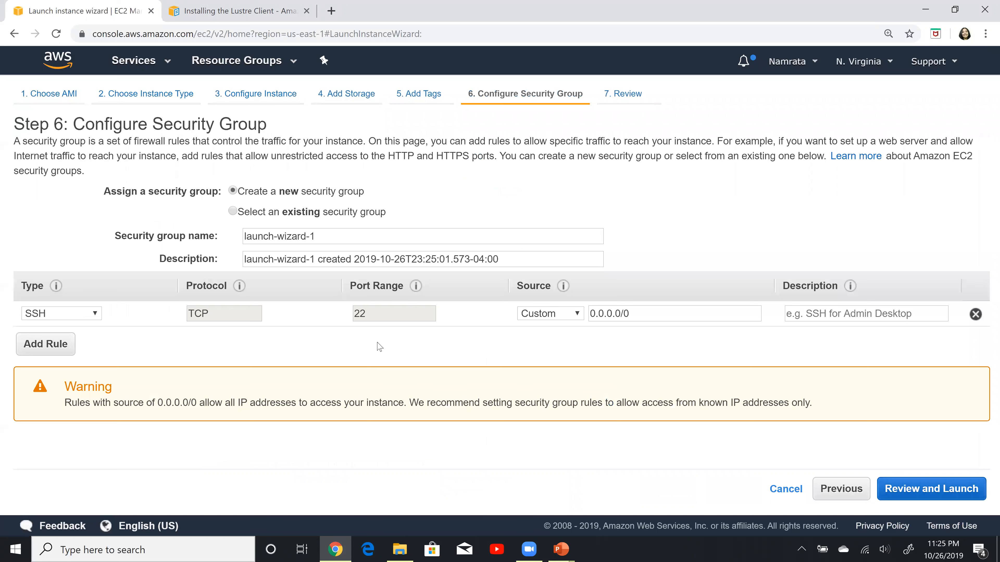
# - Define a new security group for the instances with EC2SG as both its name and description
pyautogui.click(283, 215)
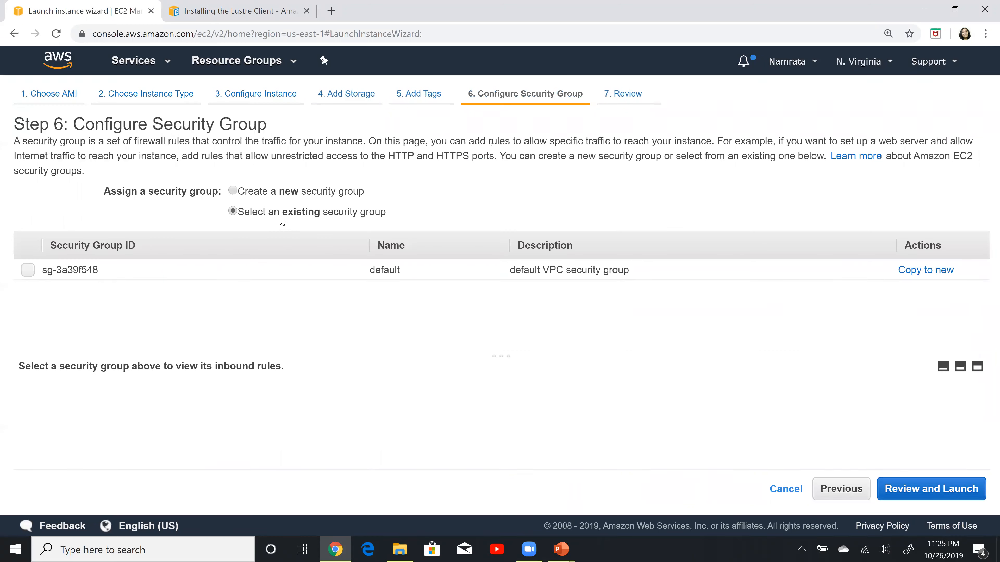
pyautogui.click(285, 199)
pyautogui.doubleClick(360, 236)
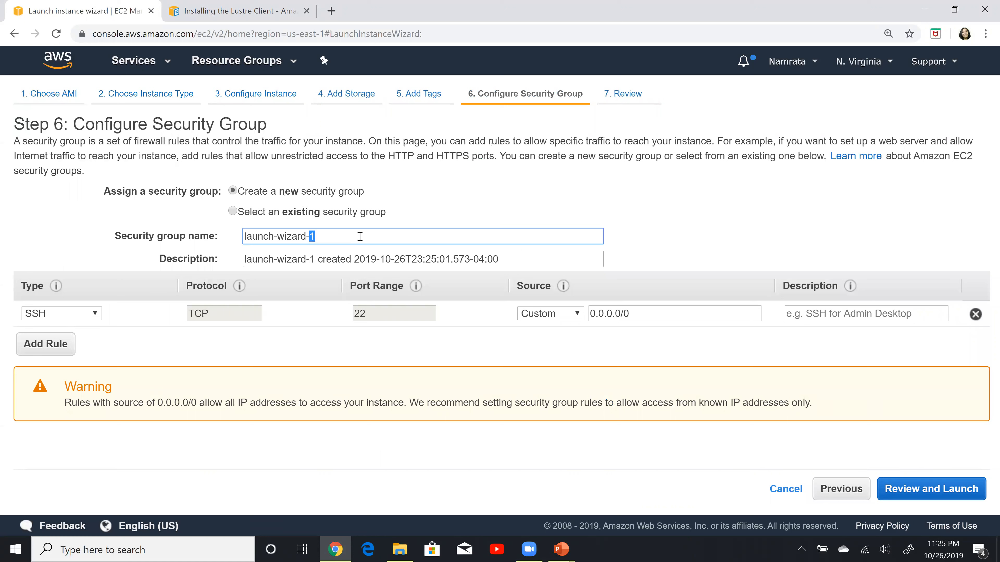
pyautogui.hotkey('ctrl', 'a')
pyautogui.write('EC2SG')
pyautogui.hotkey('ctrl', 'a')
pyautogui.hotkey('ctrl', 'c')
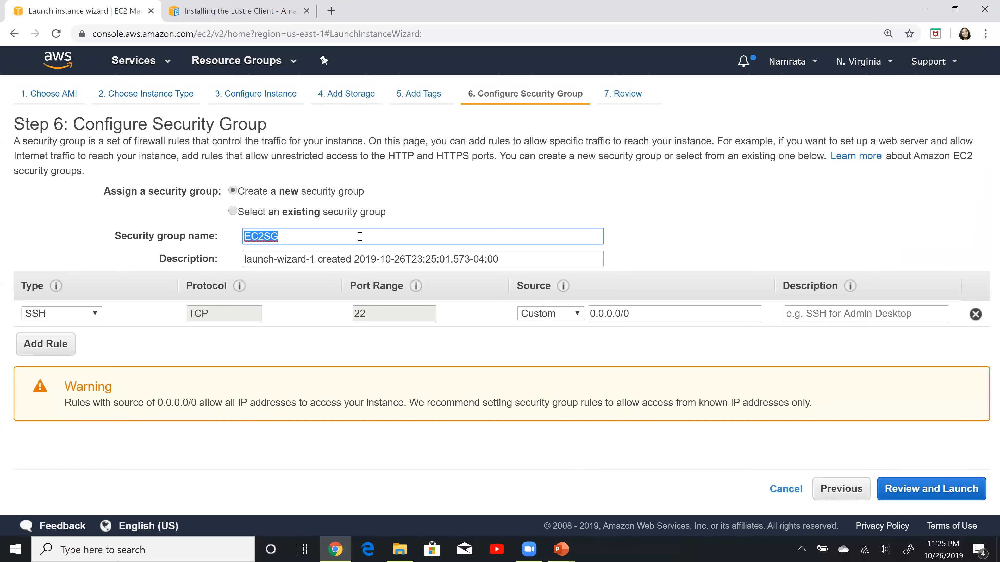
pyautogui.press('Tab')
pyautogui.hotkey('ctrl', 'v')
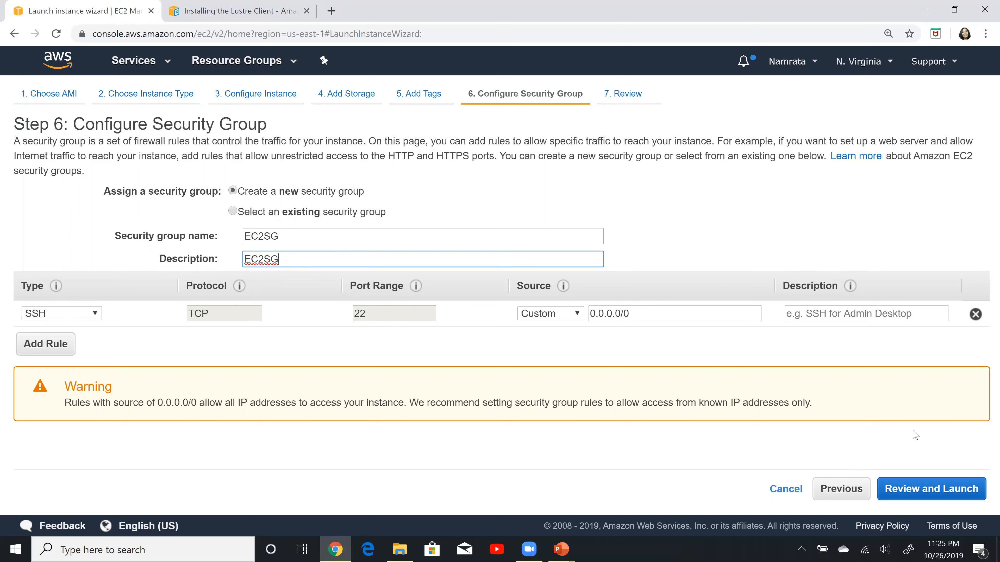
# - Review the configuration and launch the instances with the existing key pair AWSKeyPair, acknowledging access to its private key file
pyautogui.click(906, 487)
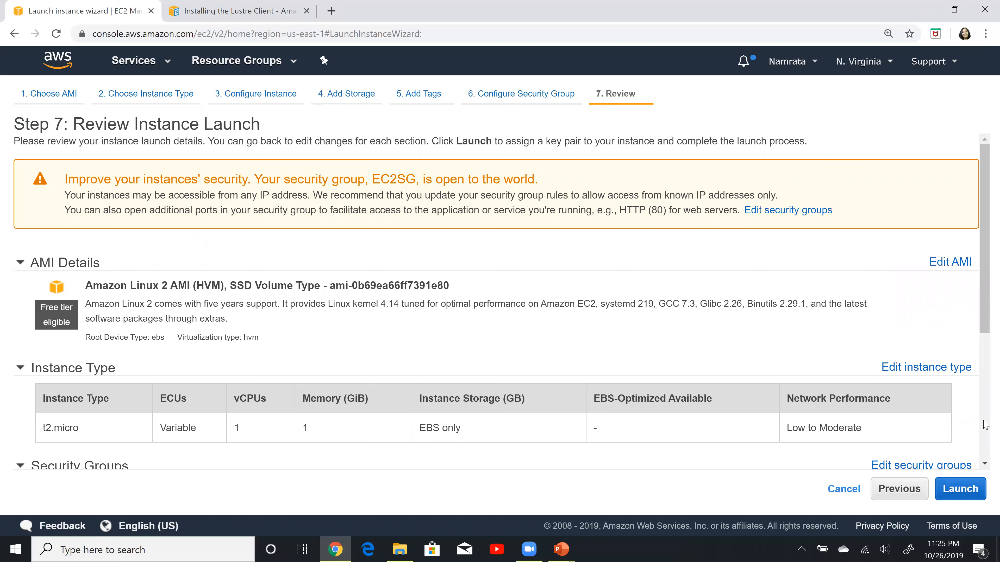
pyautogui.scroll(-5, 985, 425)
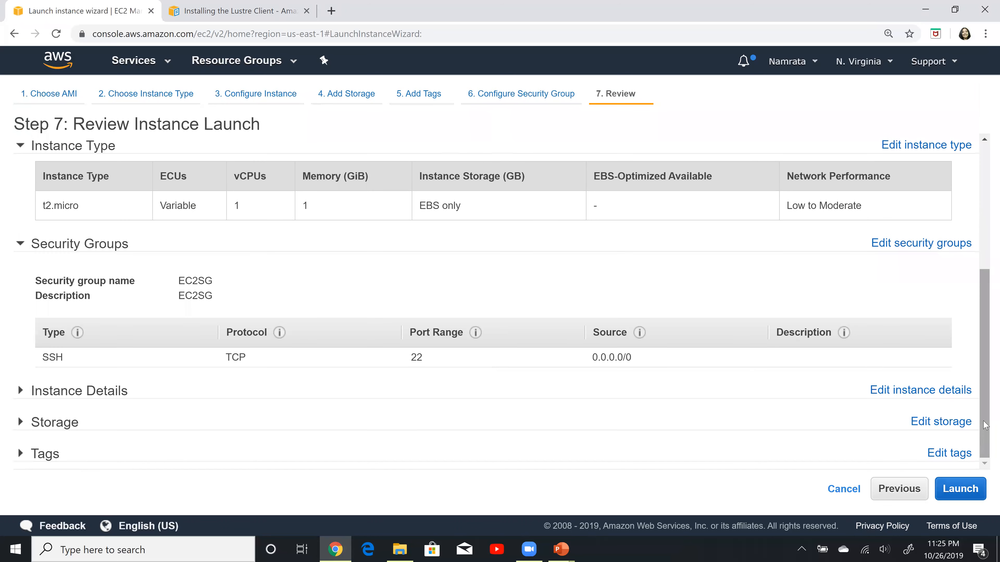
pyautogui.click(966, 499)
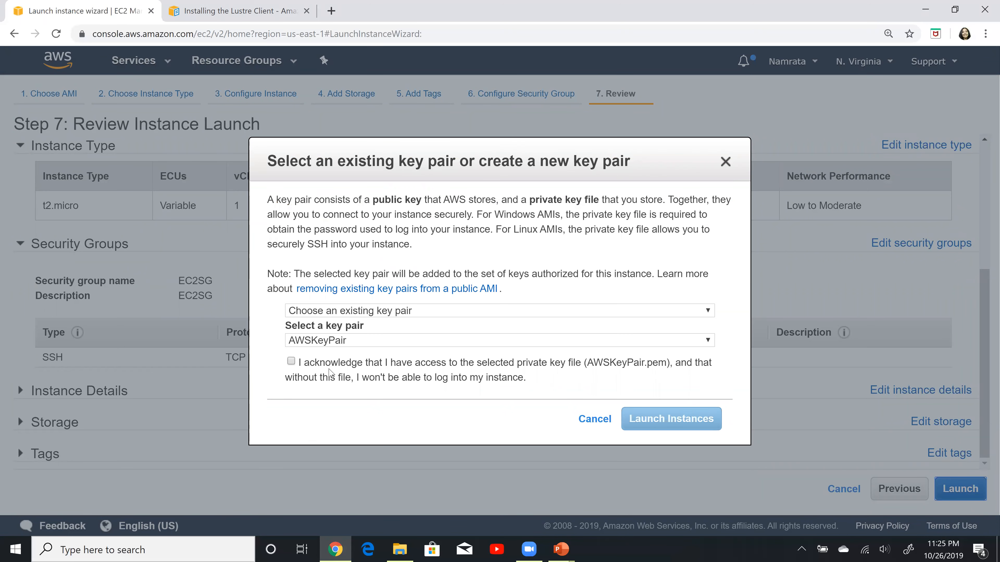
pyautogui.click(351, 363)
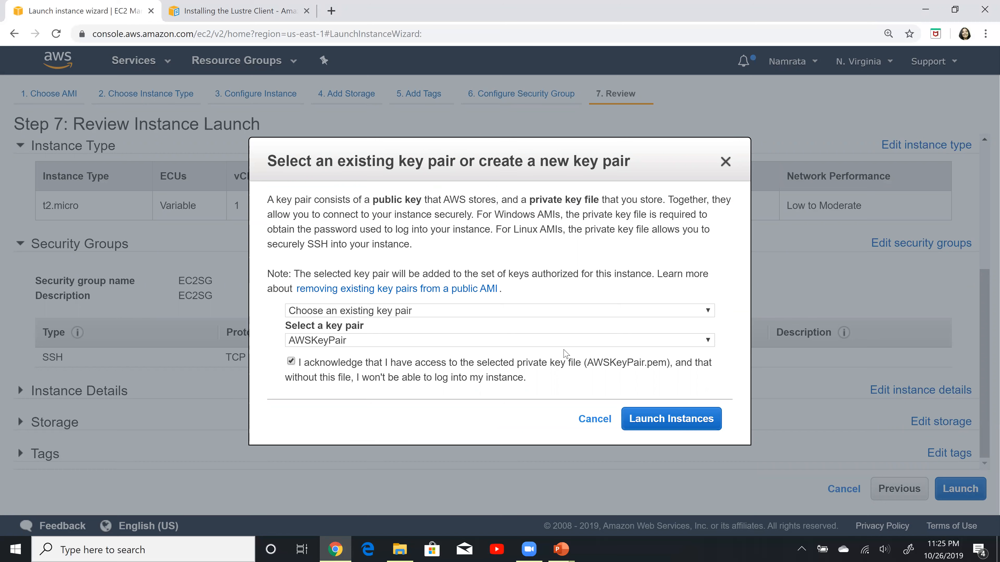
pyautogui.click(679, 422)
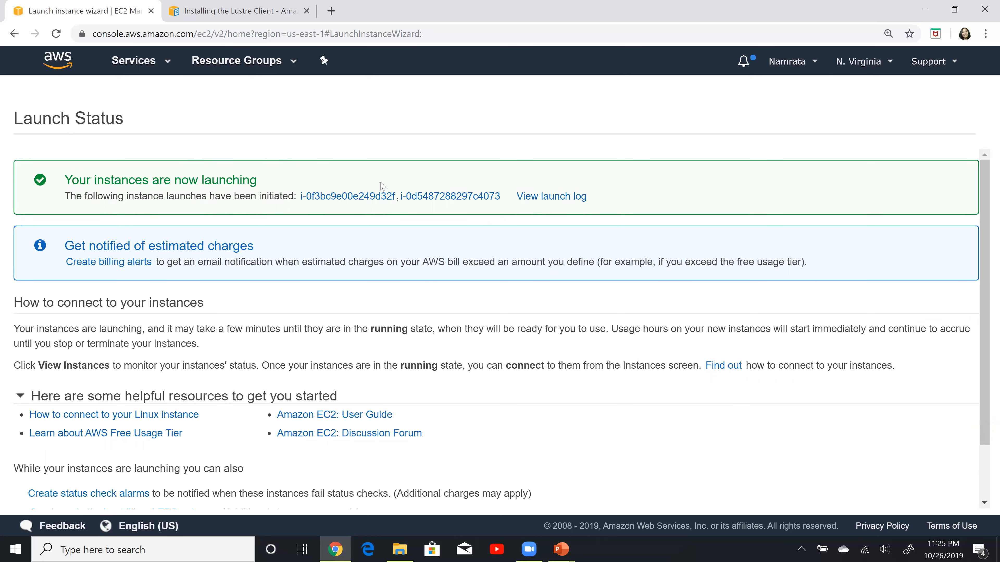
# - Open the first launched instance in the instance list and clear the search filter to list all instances
pyautogui.click(326, 196)
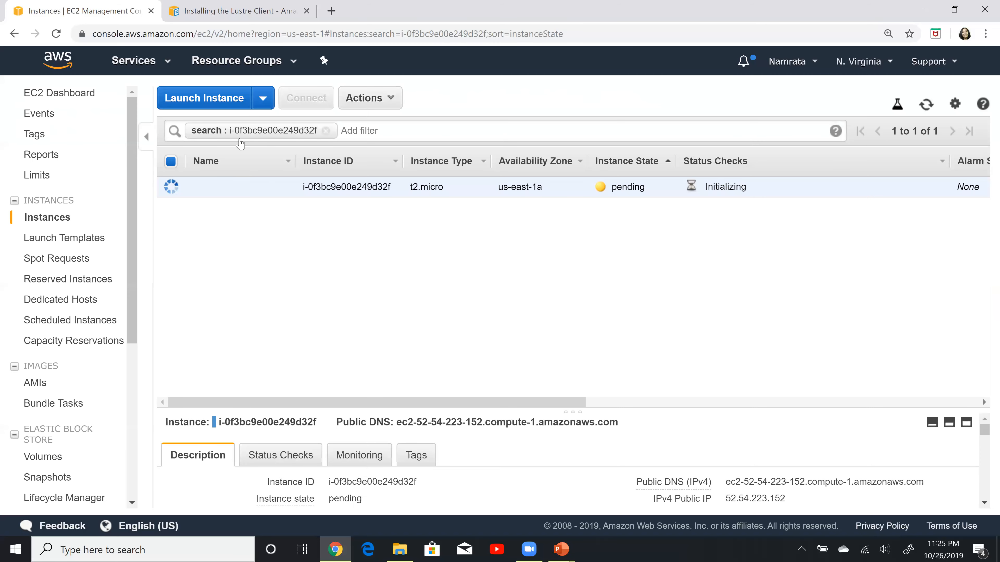
pyautogui.click(329, 132)
pyautogui.click(326, 132)
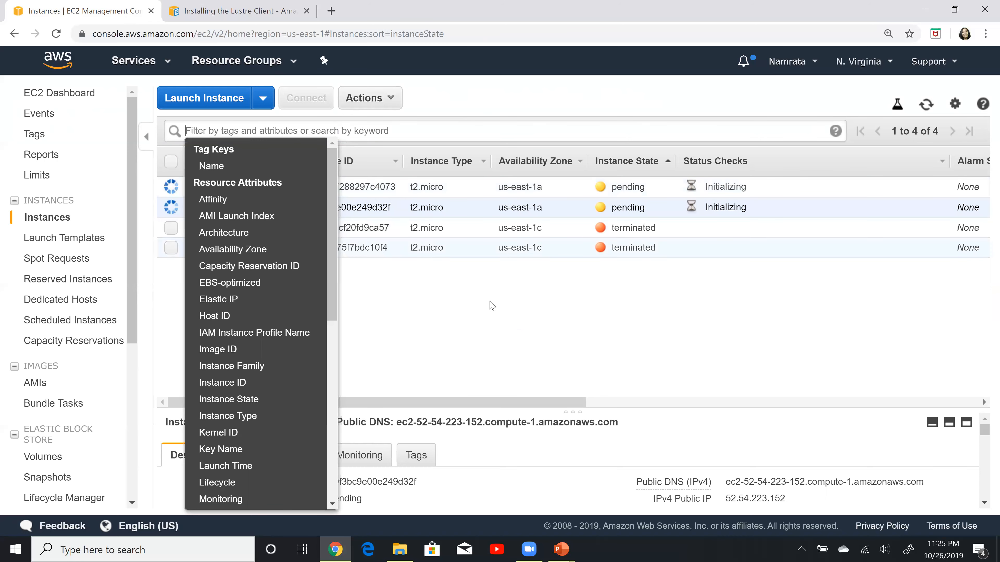
pyautogui.click(492, 305)
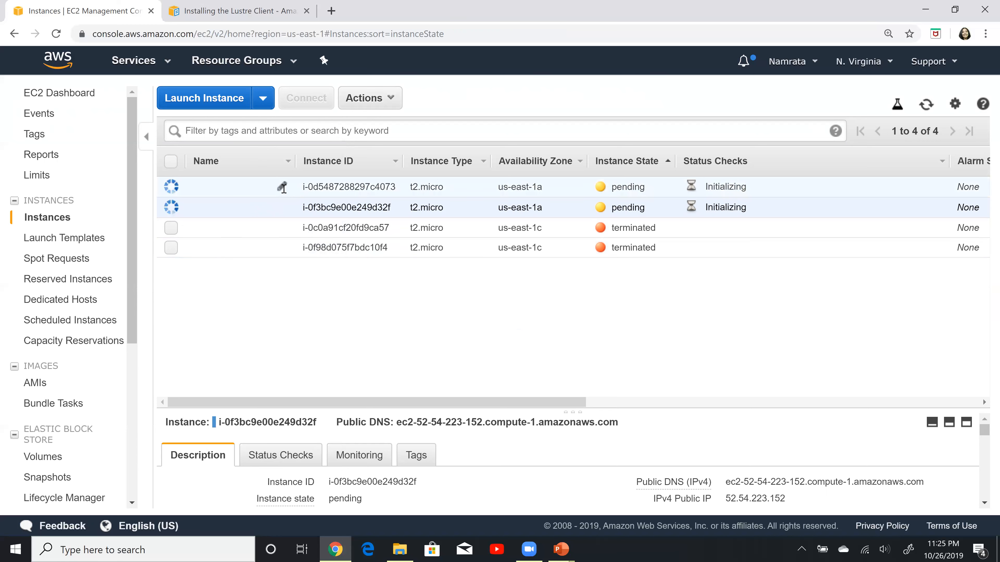
# - Name the first new instance in the list "EC2 - Blue" and the second one "EC2 - Green"
pyautogui.click(282, 187)
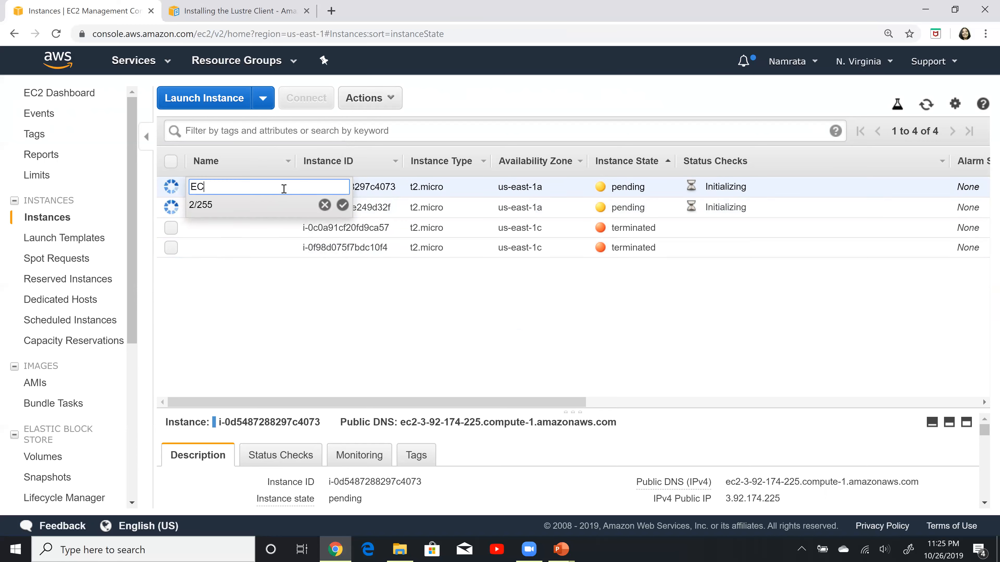
pyautogui.write('EC2 - Blue')
pyautogui.click(342, 205)
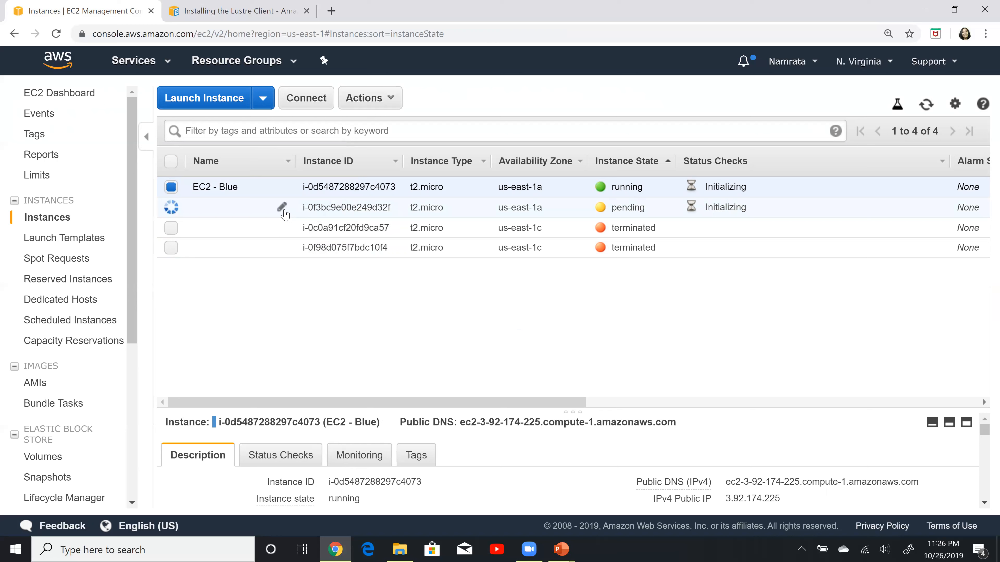
pyautogui.click(281, 207)
pyautogui.write('EC2 - Green')
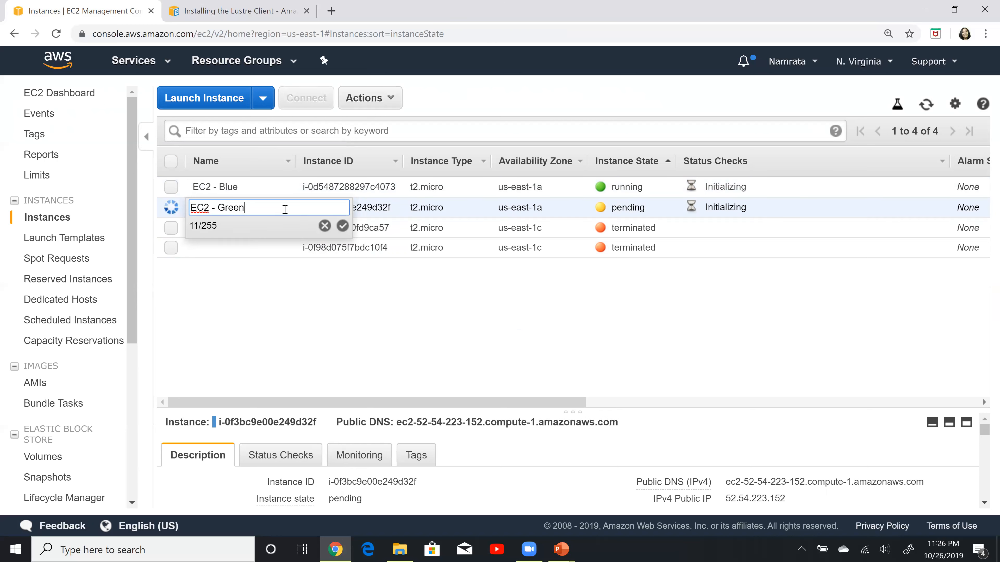
pyautogui.click(343, 226)
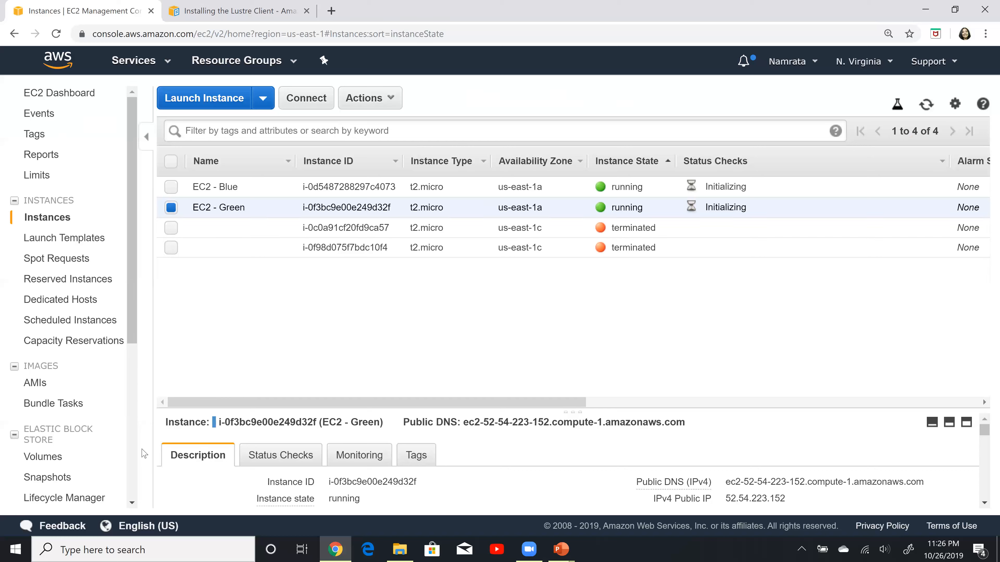
# - Start a new security group in the default VPC with FSxSG as both its name and description
pyautogui.scroll(-1, 136, 464)
pyautogui.scroll(-4, 136, 463)
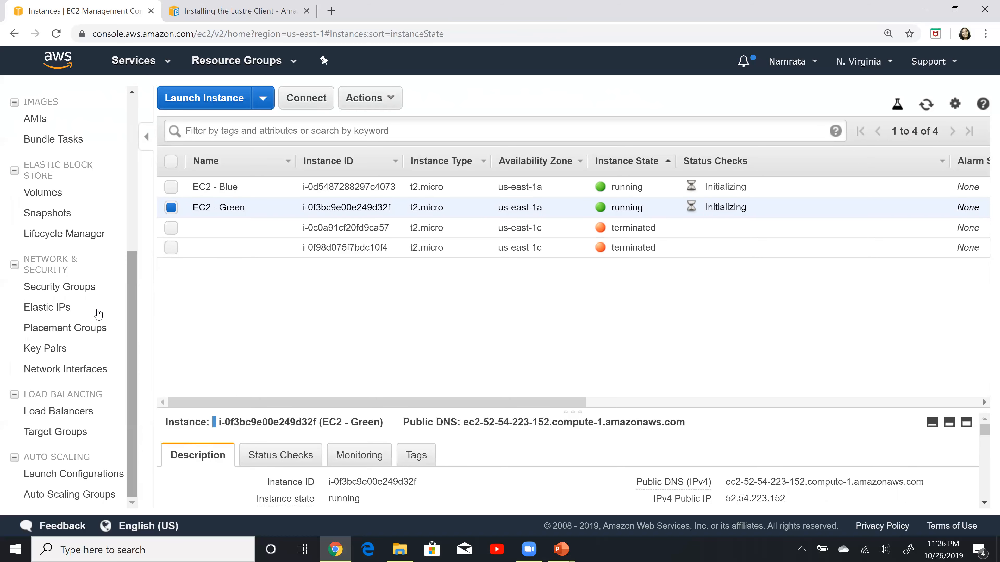
pyautogui.click(80, 291)
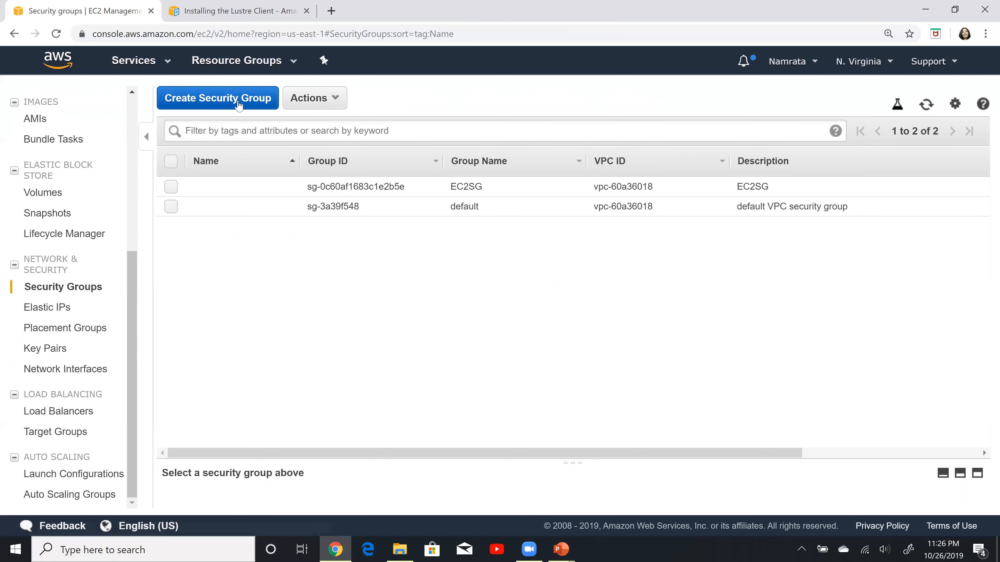
pyautogui.click(238, 106)
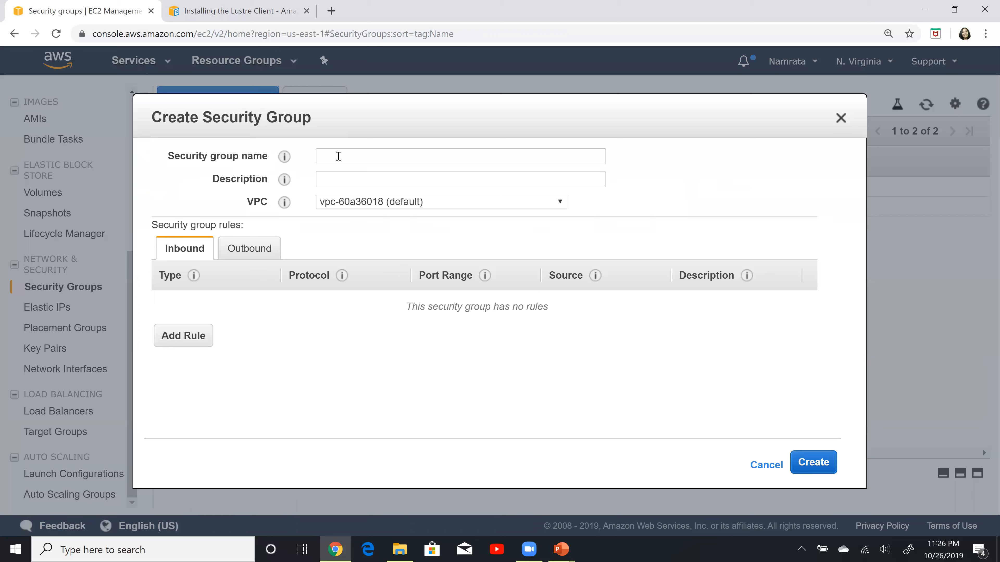
pyautogui.click(338, 156)
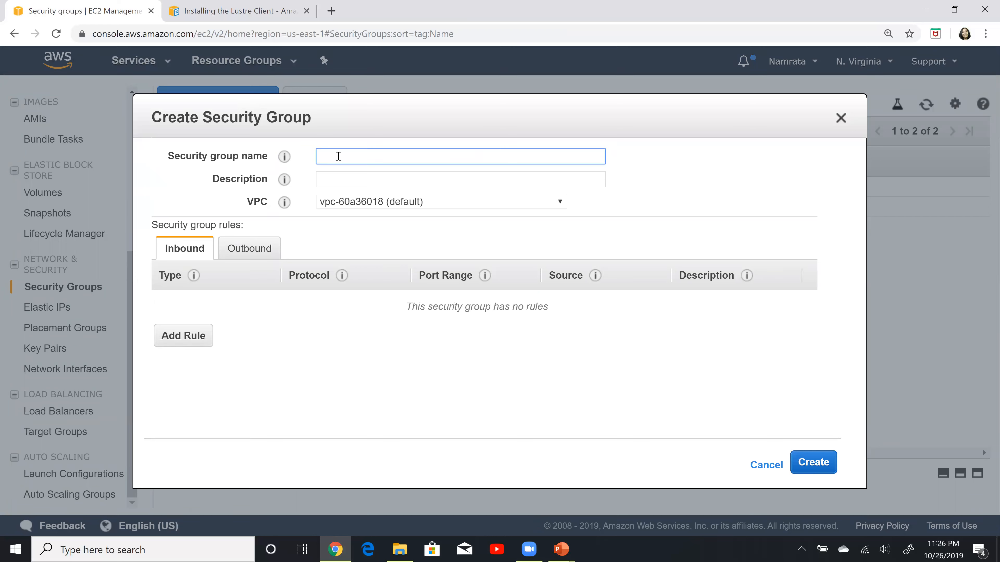
pyautogui.write('FSxSG')
pyautogui.doubleClick(339, 157)
pyautogui.hotkey('ctrl', 'c')
pyautogui.press('Tab')
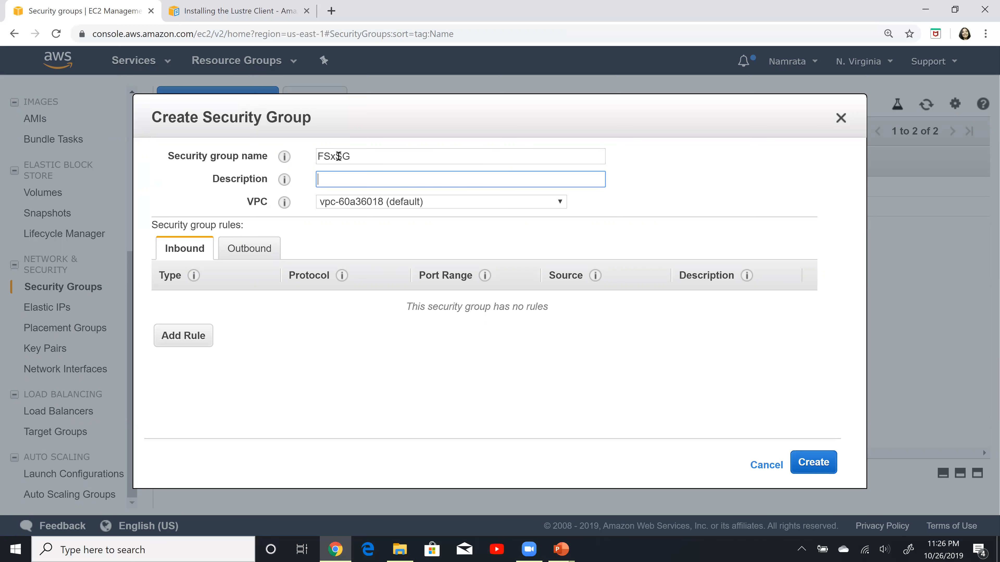
pyautogui.hotkey('ctrl', 'v')
pyautogui.click(280, 351)
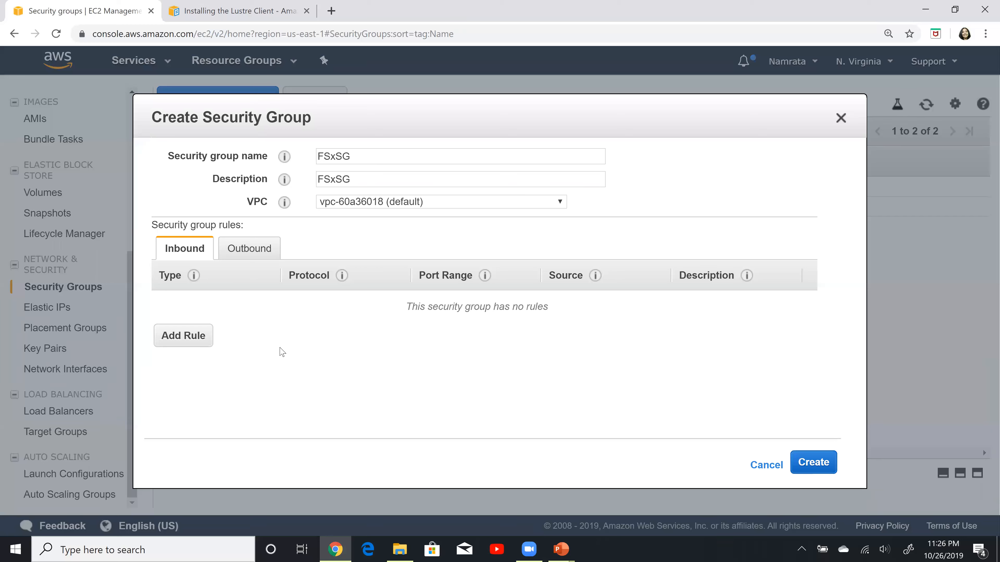
# - Add an inbound Custom TCP rule for port 988 with the EC2SG security group as source, and create the group
pyautogui.click(198, 340)
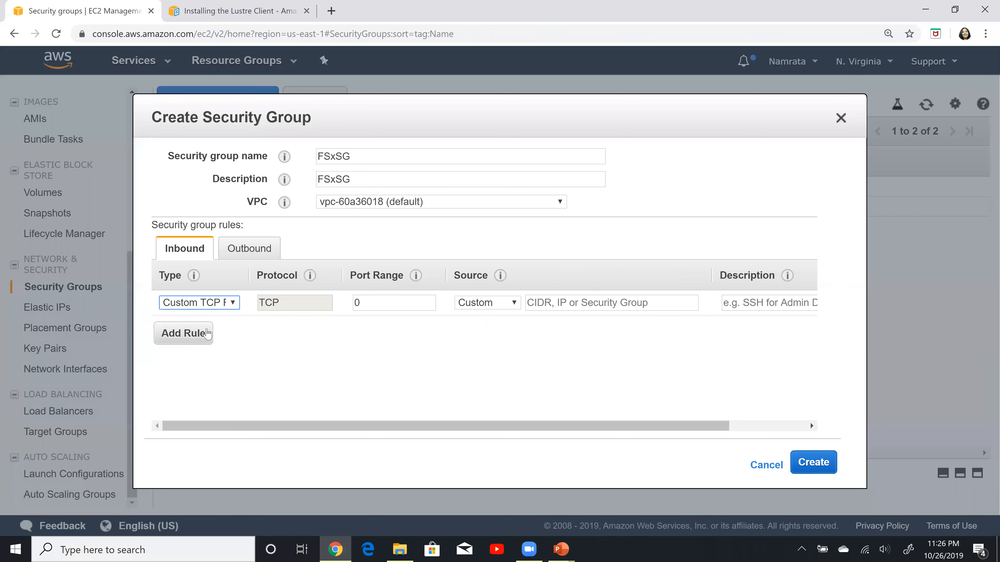
pyautogui.click(213, 304)
pyautogui.scroll(-1, 233, 43)
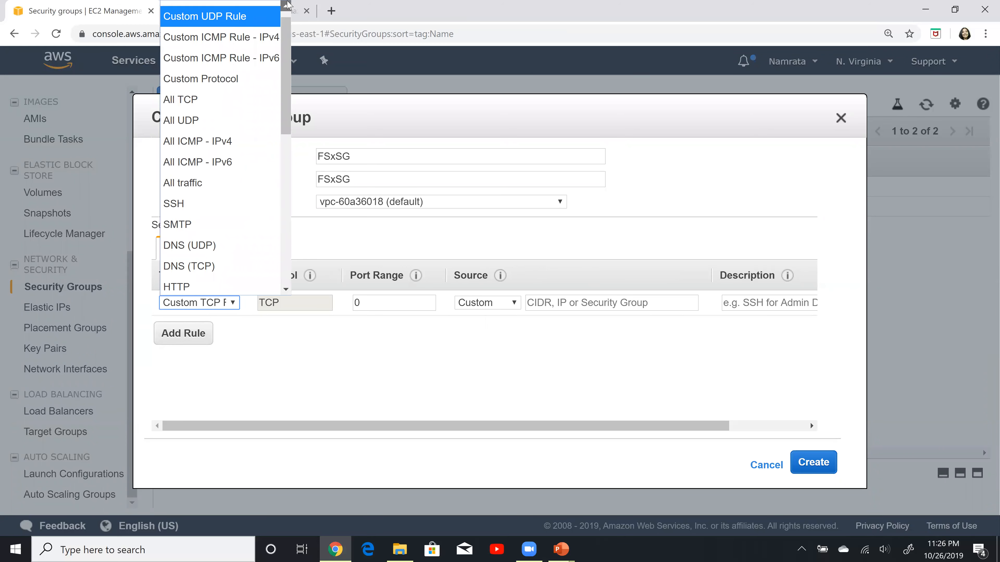
pyautogui.scroll(1, 235, 13)
pyautogui.click(234, 13)
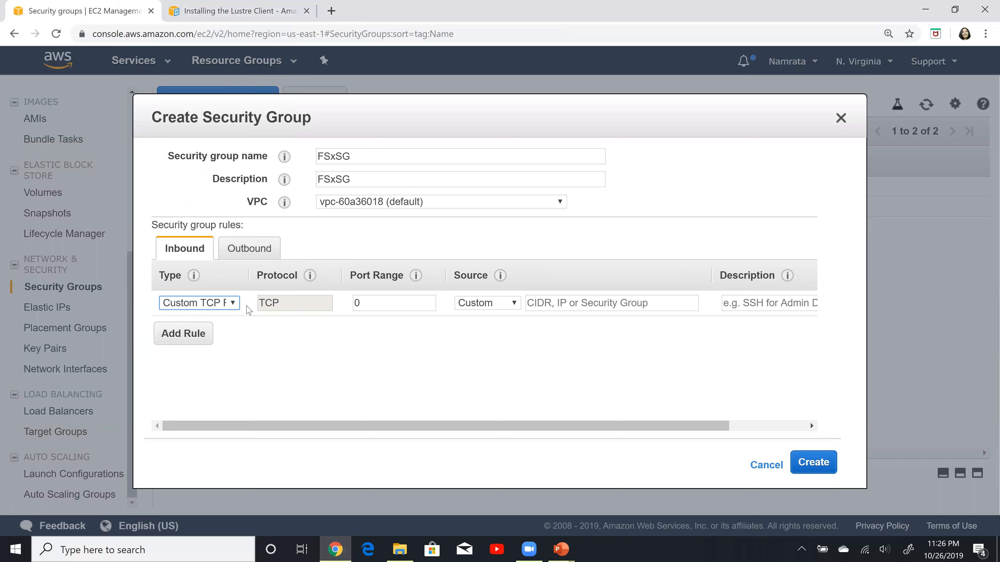
pyautogui.click(386, 302)
pyautogui.write('988')
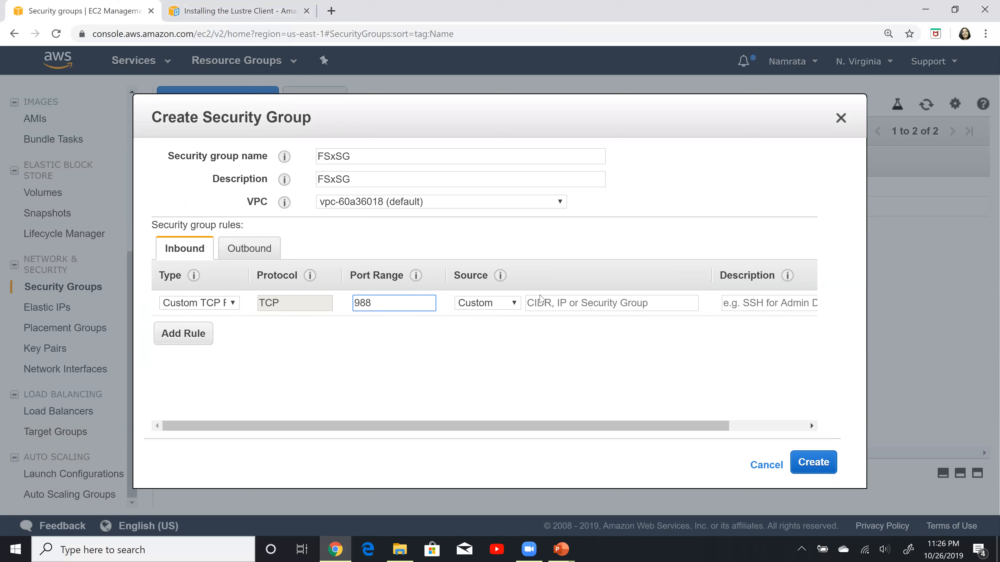
pyautogui.click(559, 307)
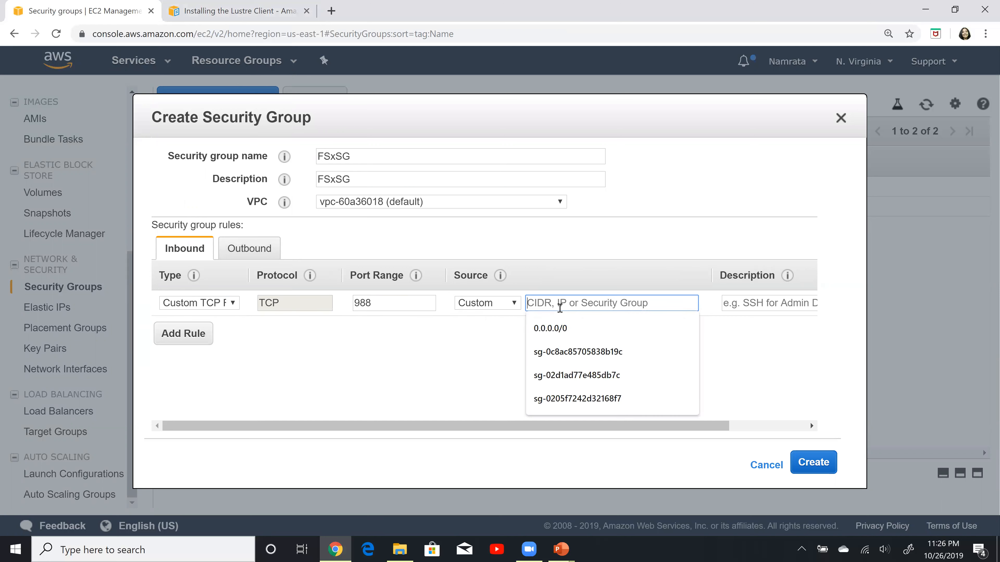
pyautogui.write('sg')
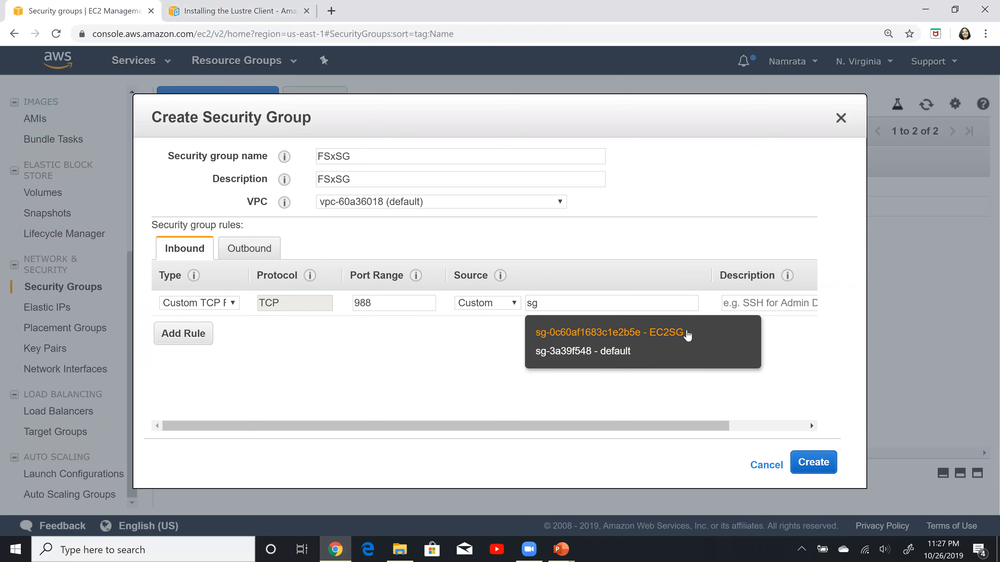
pyautogui.click(687, 334)
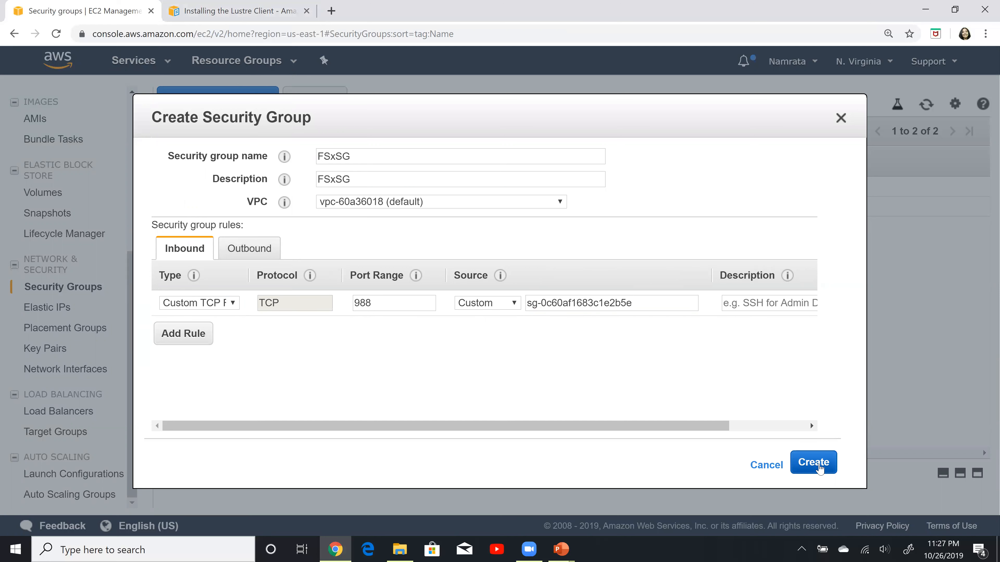
pyautogui.click(820, 469)
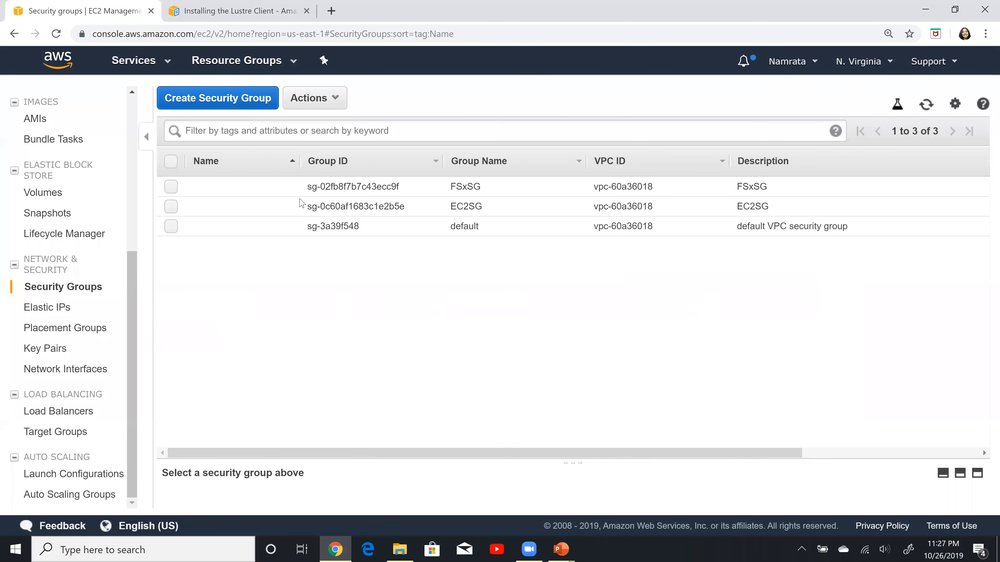
# - Add a second Custom TCP inbound rule for port 988 to the FSxSG security group
pyautogui.click(171, 187)
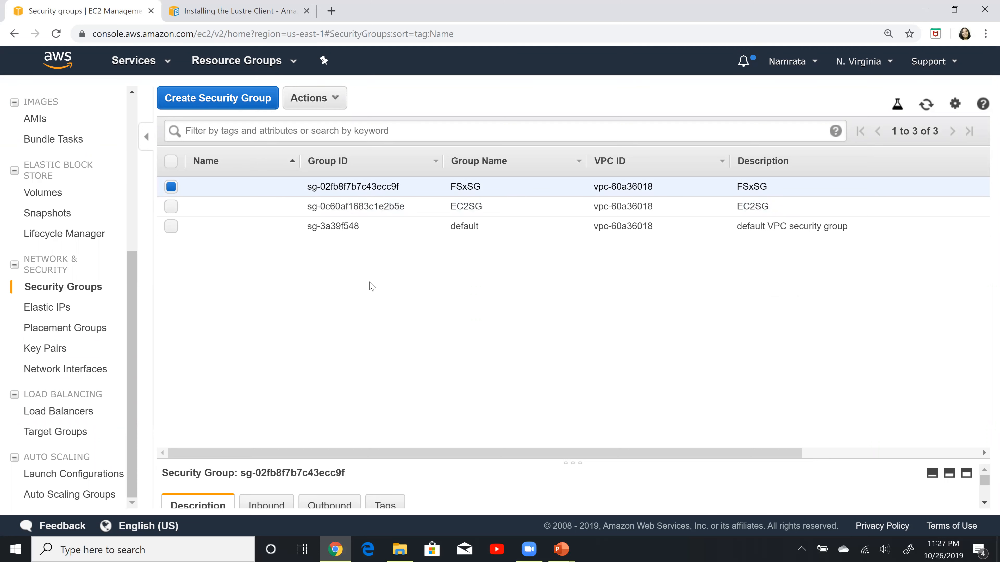
pyautogui.click(313, 96)
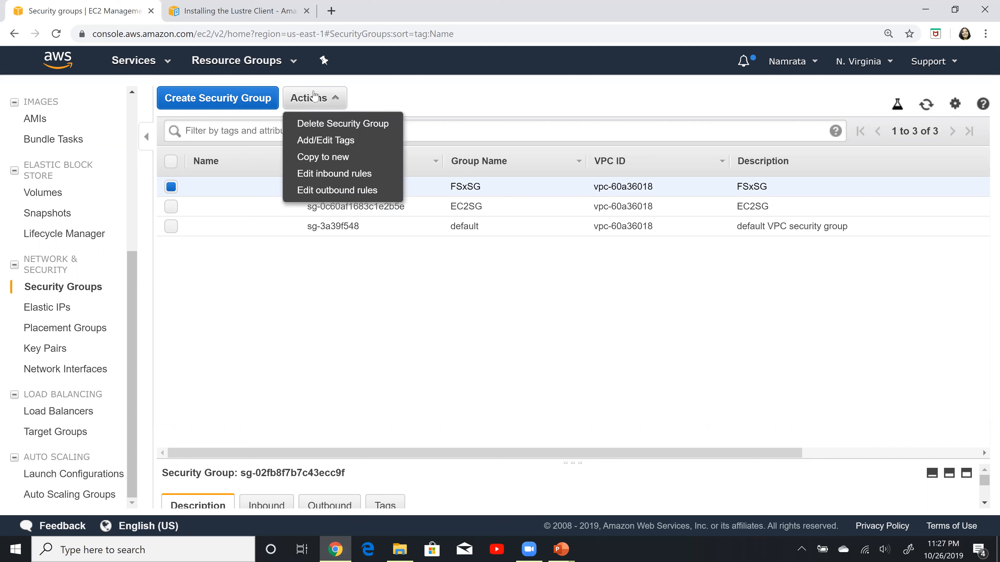
pyautogui.click(335, 174)
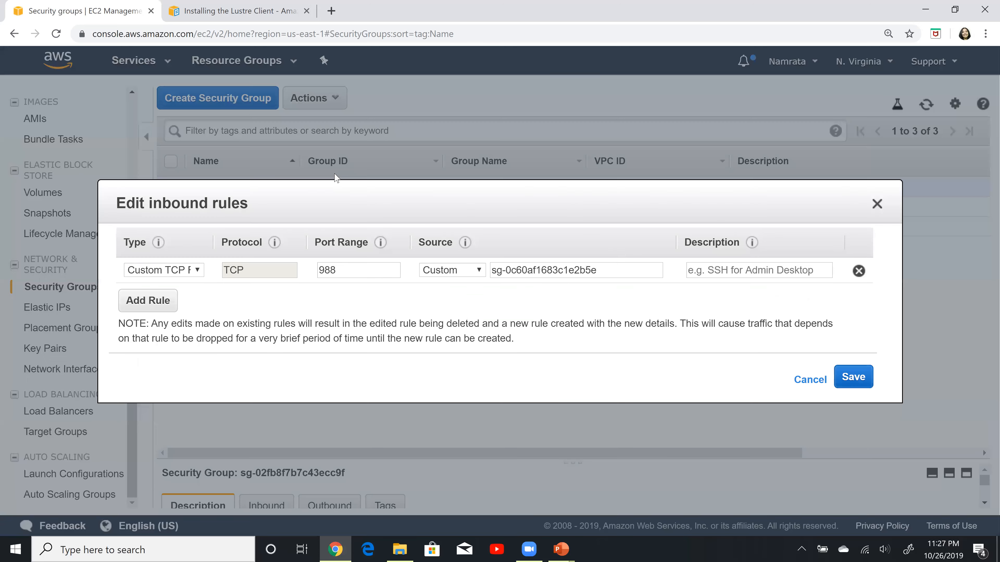
pyautogui.click(159, 301)
pyautogui.click(359, 292)
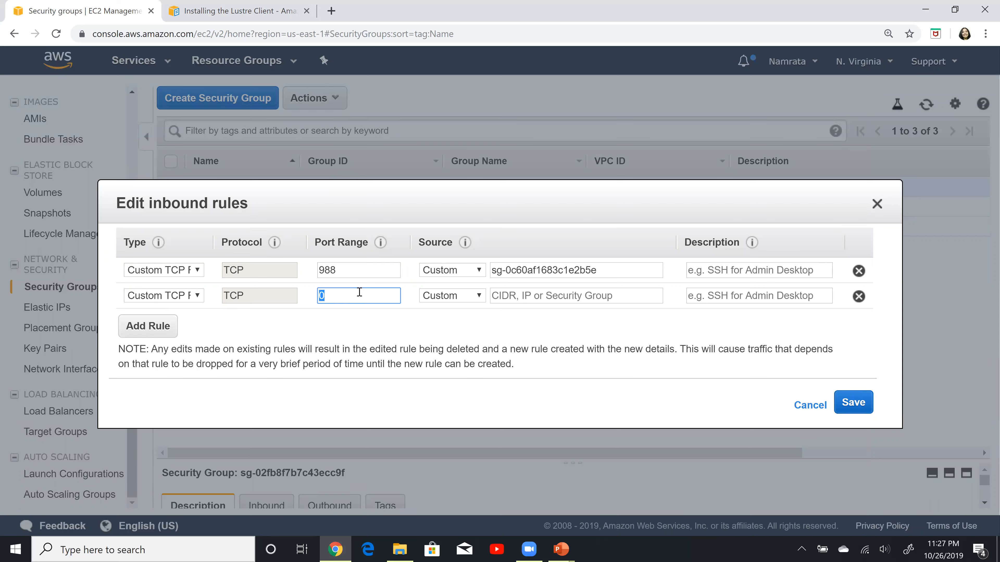
pyautogui.write('988')
# - Set the source of the second inbound rule to the EC2SG security group
pyautogui.click(529, 295)
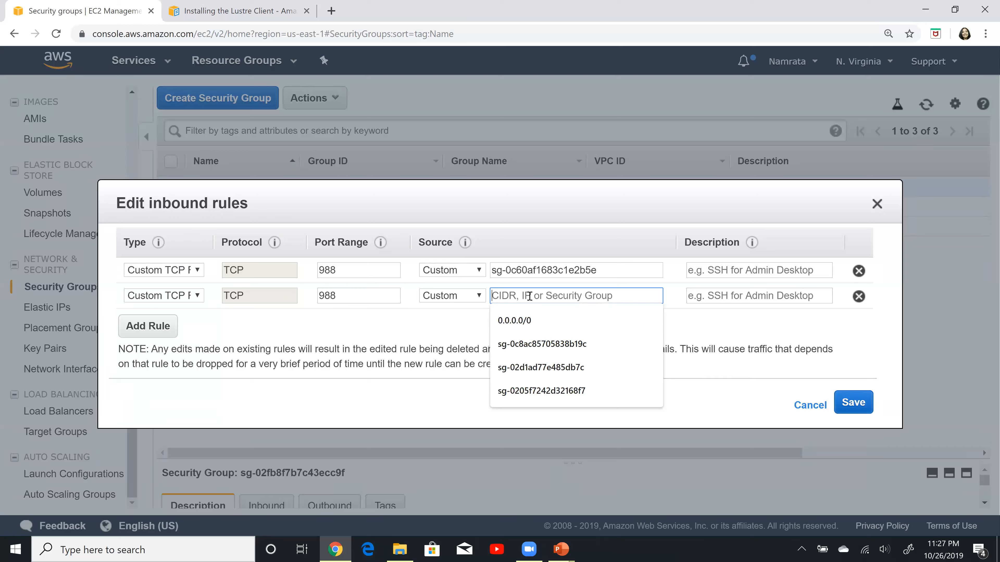
pyautogui.write('sg')
pyautogui.press('Down')
pyautogui.press('Down')
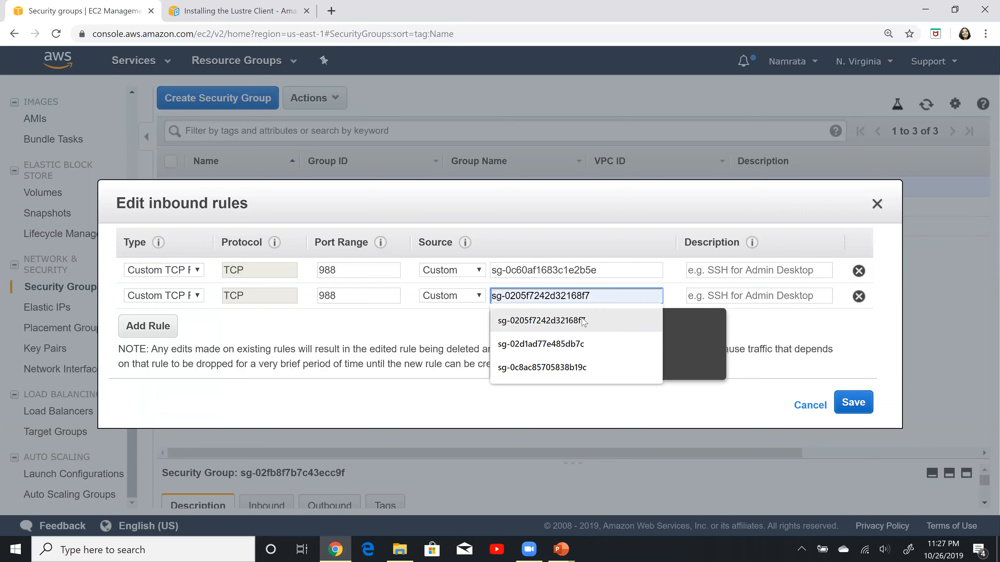
pyautogui.click(694, 344)
# - Shorten the second rule's source to "sg-" and bring up the list of matching security groups
pyautogui.press('BackSpace')
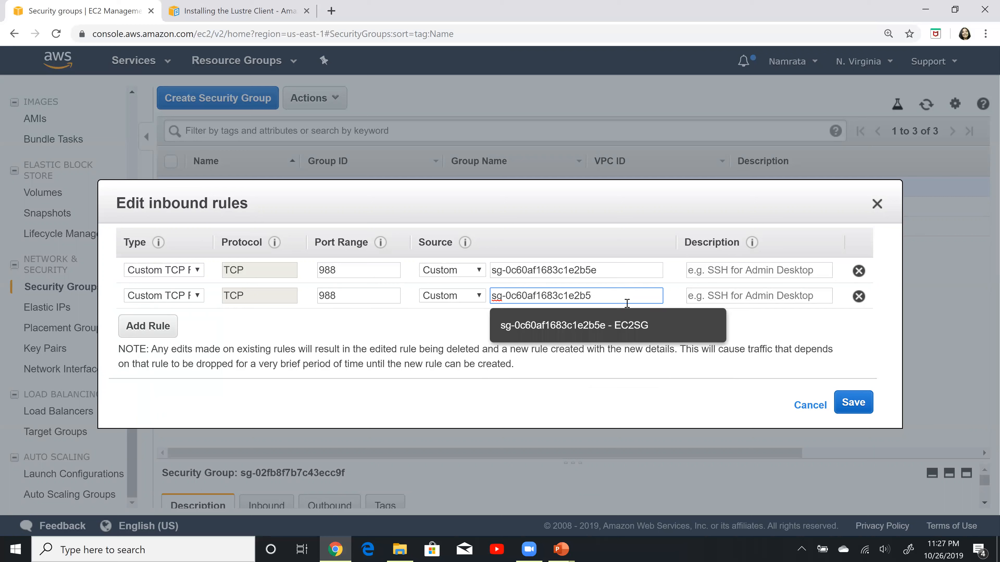
pyautogui.press('BackSpace')
pyautogui.press('BackSpace')
pyautogui.press('BackSpace')
pyautogui.press('BackSpace')
pyautogui.press('BackSpace')
pyautogui.press('BackSpace')
pyautogui.press('BackSpace')
pyautogui.press('BackSpace')
pyautogui.press('BackSpace')
pyautogui.press('BackSpace')
pyautogui.press('BackSpace')
pyautogui.press('BackSpace')
pyautogui.press('BackSpace')
pyautogui.press('BackSpace')
pyautogui.press('BackSpace')
pyautogui.press('BackSpace')
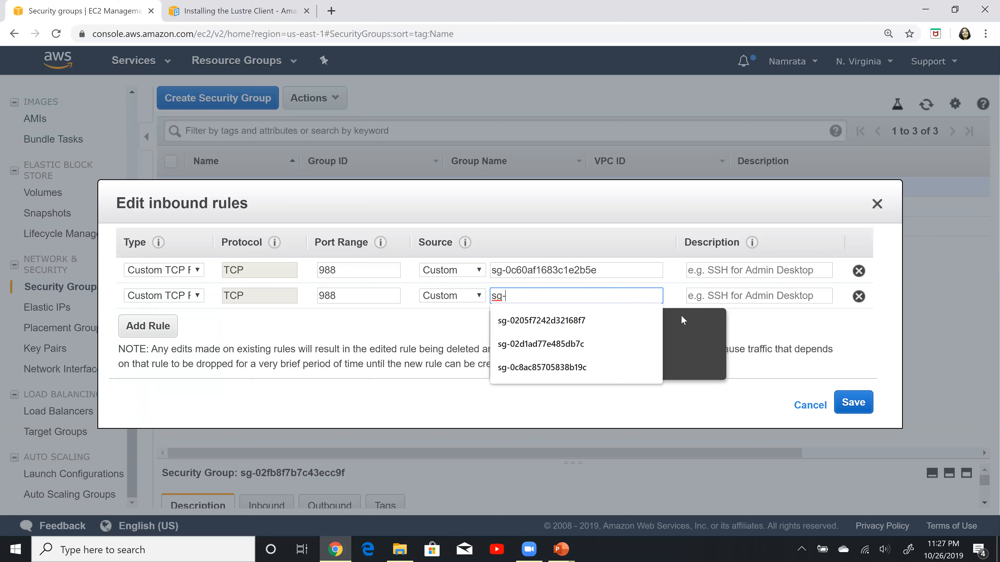
pyautogui.click(683, 322)
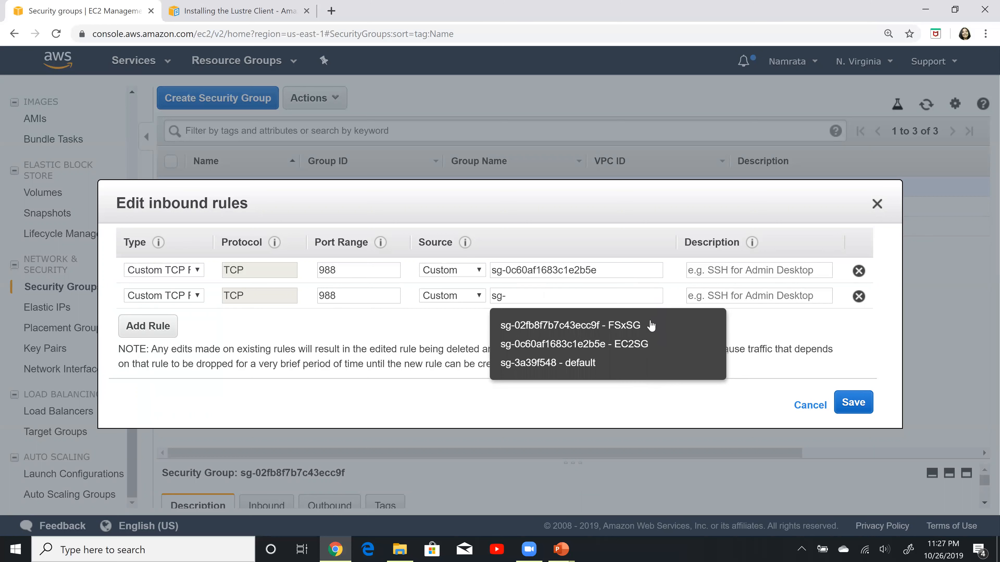
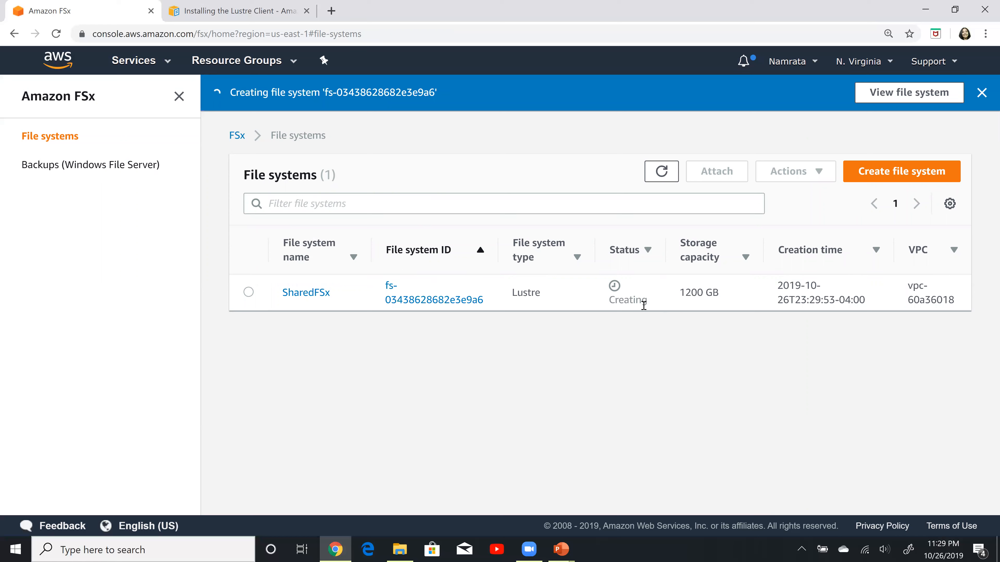
# - Refresh the file systems list to check the creation status of SharedFSx
pyautogui.click(650, 166)
pyautogui.click(661, 174)
pyautogui.click(661, 175)
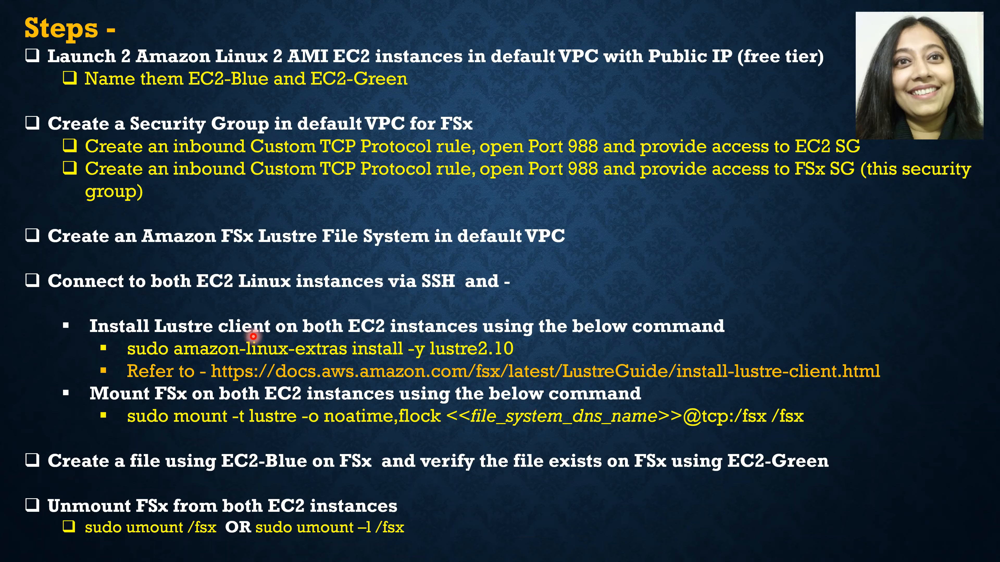
# - Switch to File Explorer and launch putty from the AWS folder
pyautogui.hotkey('alt', 'Tab')
pyautogui.hotkey('alt', 'Tab')
pyautogui.hotkey('alt', 'Tab')
pyautogui.hotkey('alt', 'Tab')
pyautogui.hotkey('alt', 'Tab')
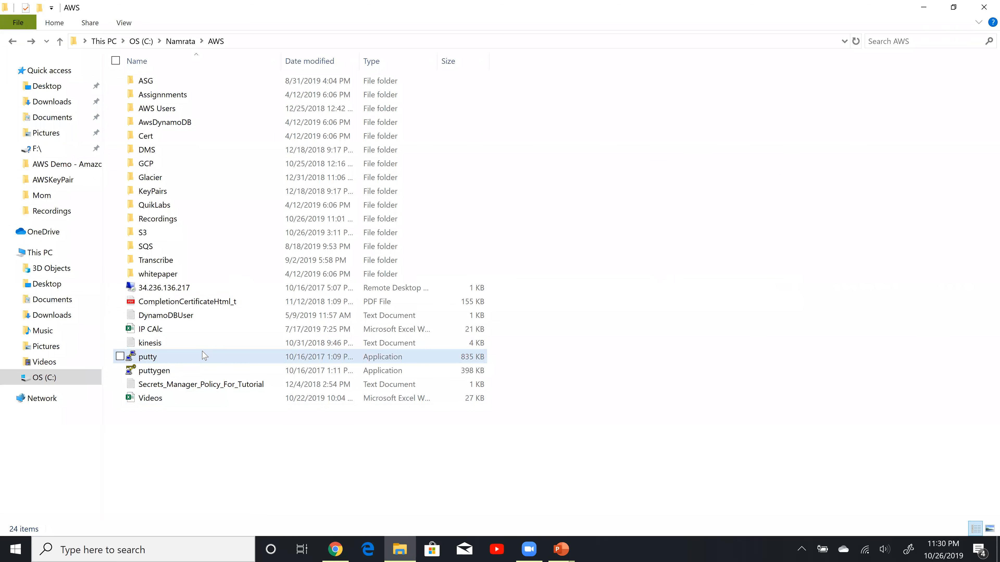
pyautogui.doubleClick(204, 355)
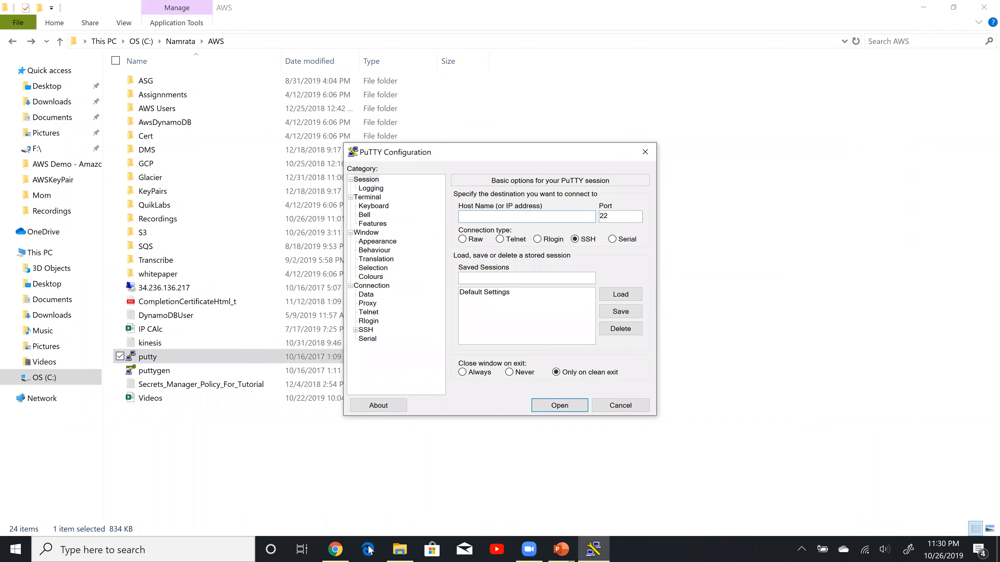
# - Switch to Chrome and open the list of running instances in the EC2 service
pyautogui.click(336, 550)
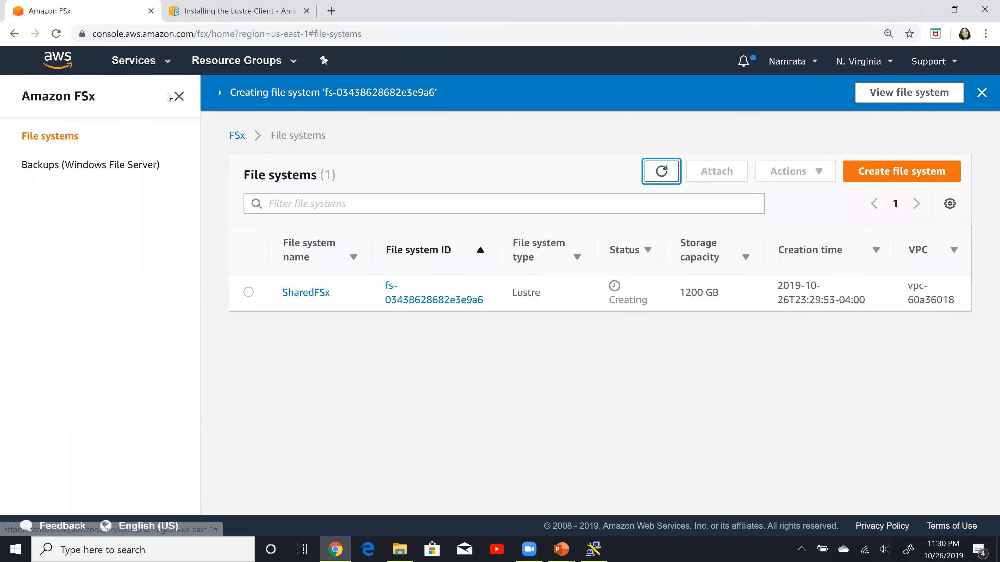
pyautogui.click(168, 63)
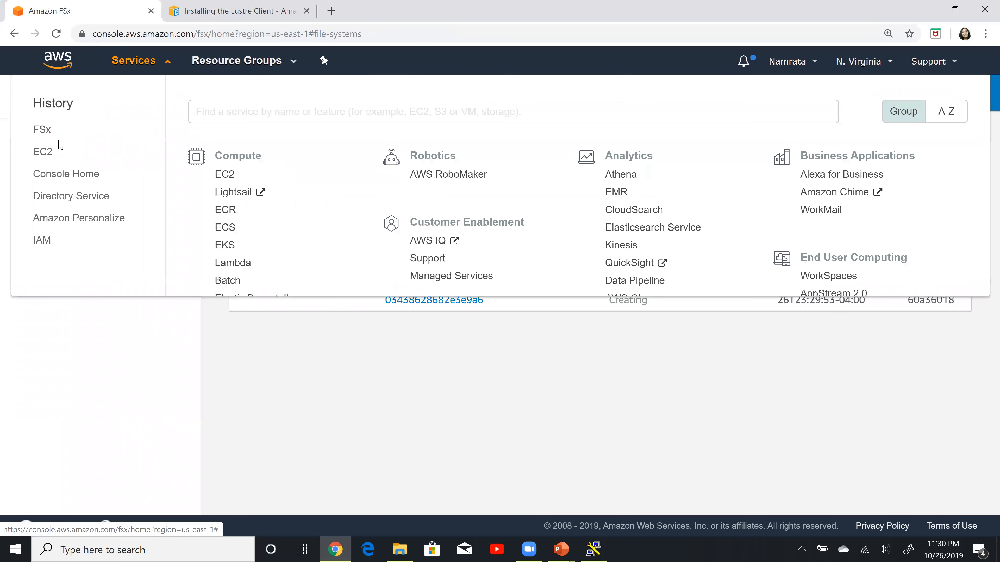
pyautogui.click(42, 154)
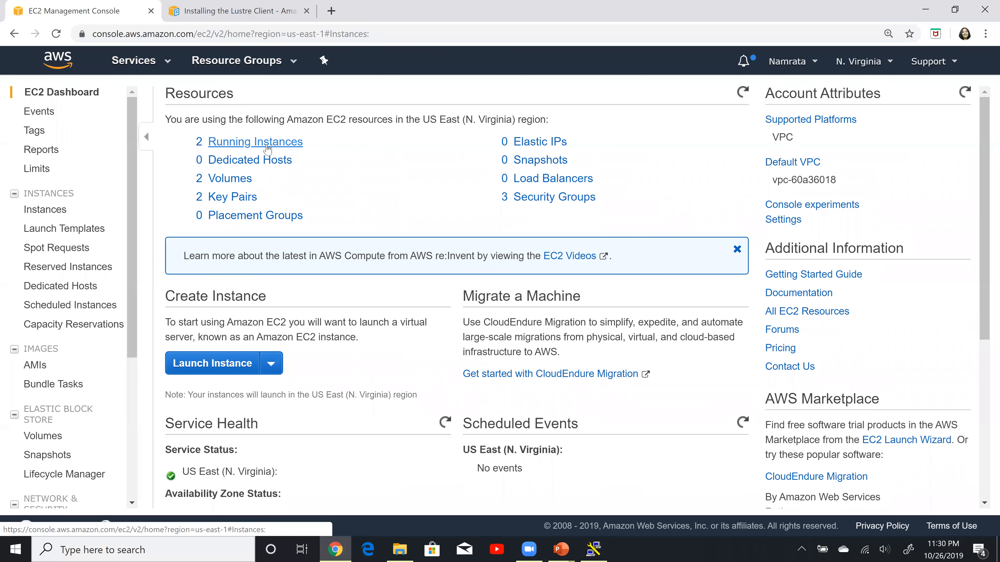
pyautogui.click(267, 150)
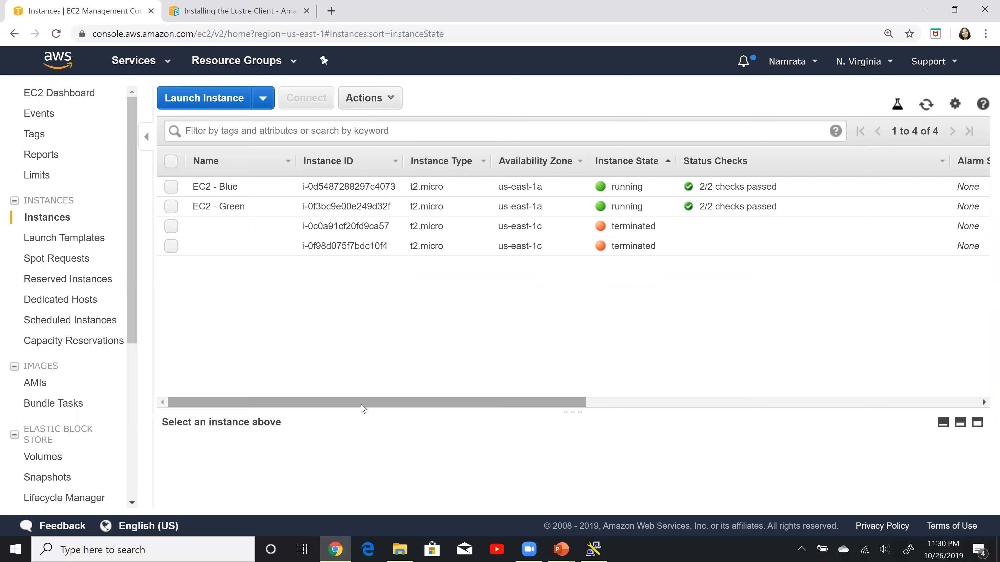
# - Copy the IPv4 public IP of the EC2 - Blue instance and paste it as the host name in PuTTY
pyautogui.moveTo(360, 405); pyautogui.dragTo(369, 403)
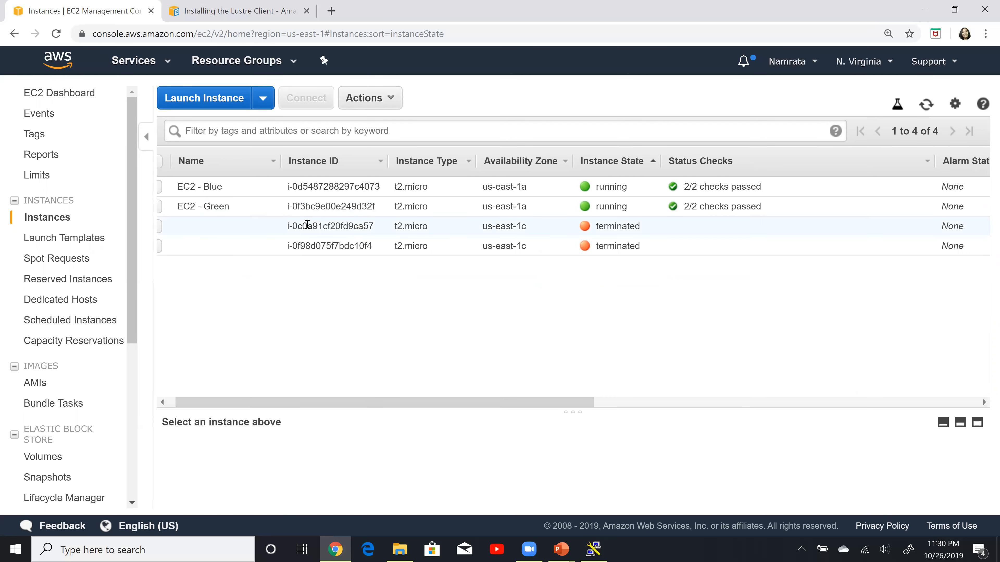
pyautogui.click(235, 187)
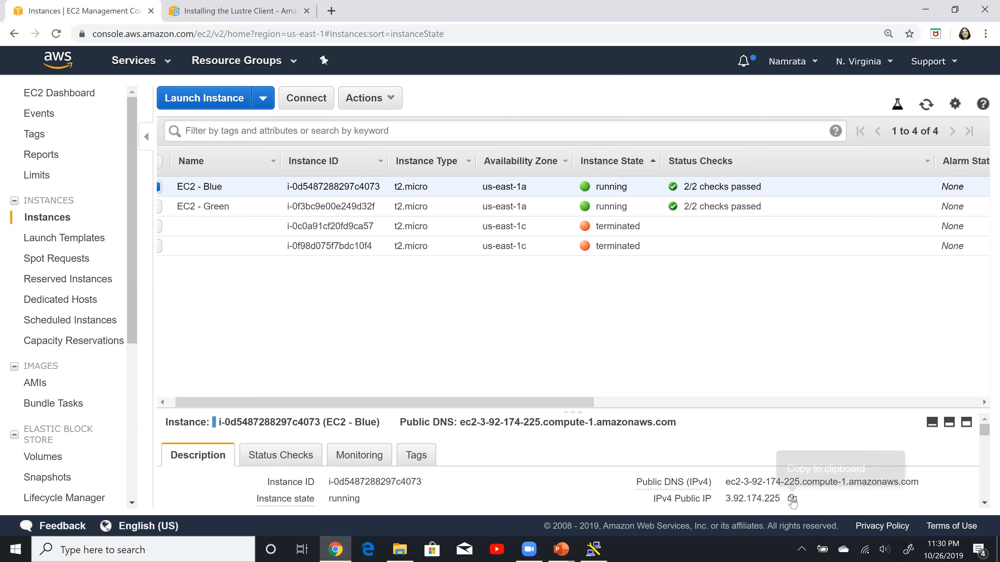
pyautogui.click(792, 499)
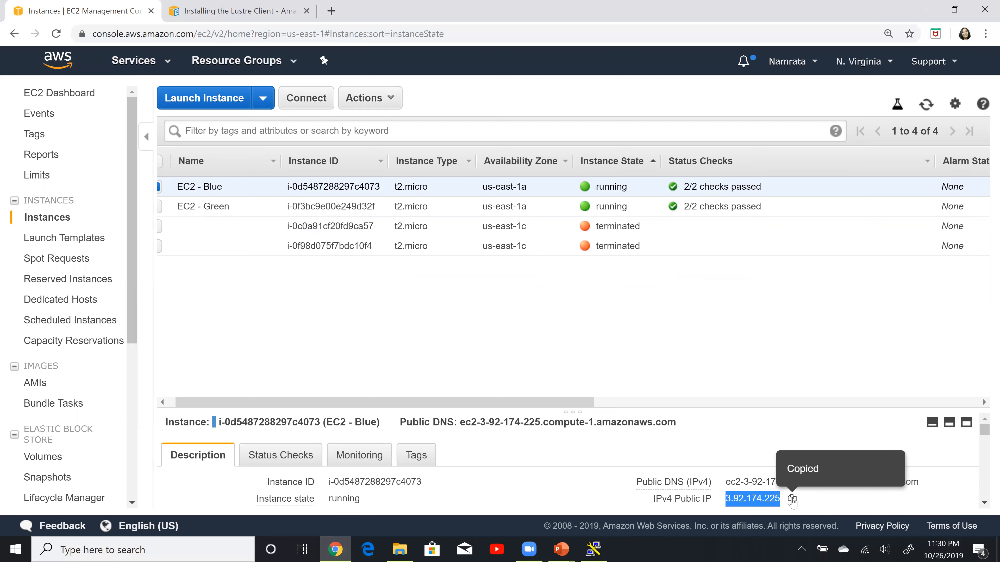
pyautogui.hotkey('alt', 'Tab')
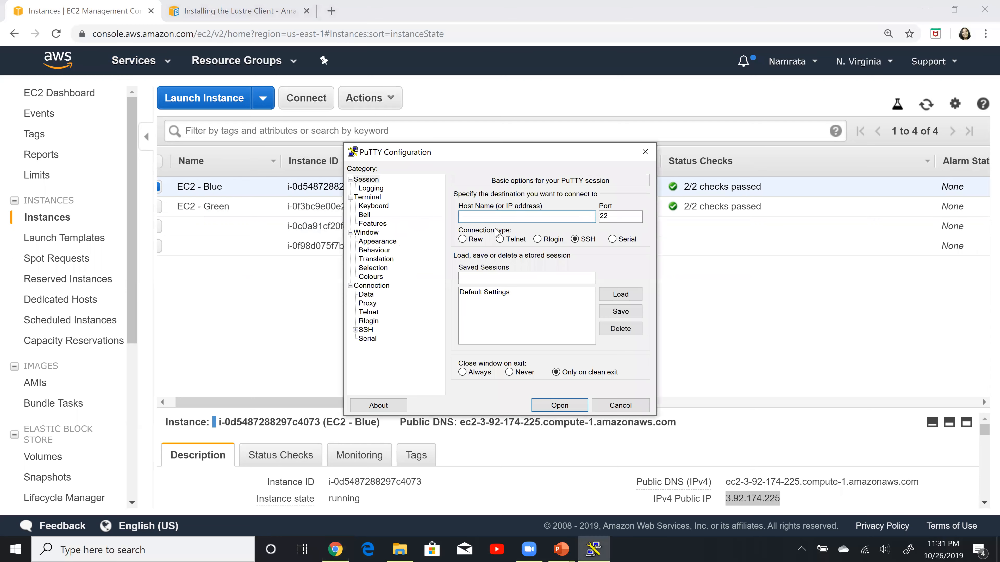
pyautogui.hotkey('ctrl', 'v')
# - Set the terminal window font to Courier New, bold, 16-point
pyautogui.click(361, 242)
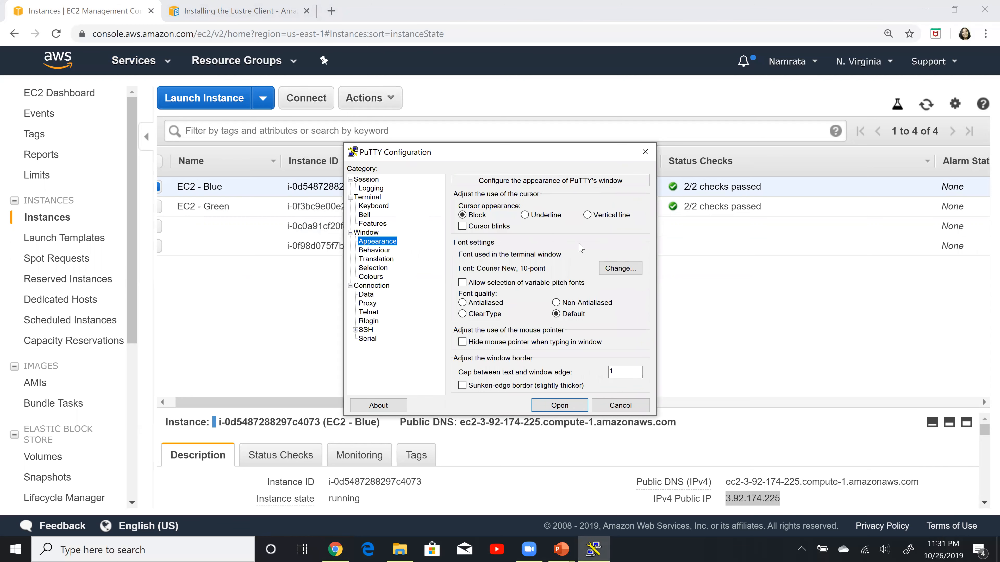
pyautogui.click(620, 269)
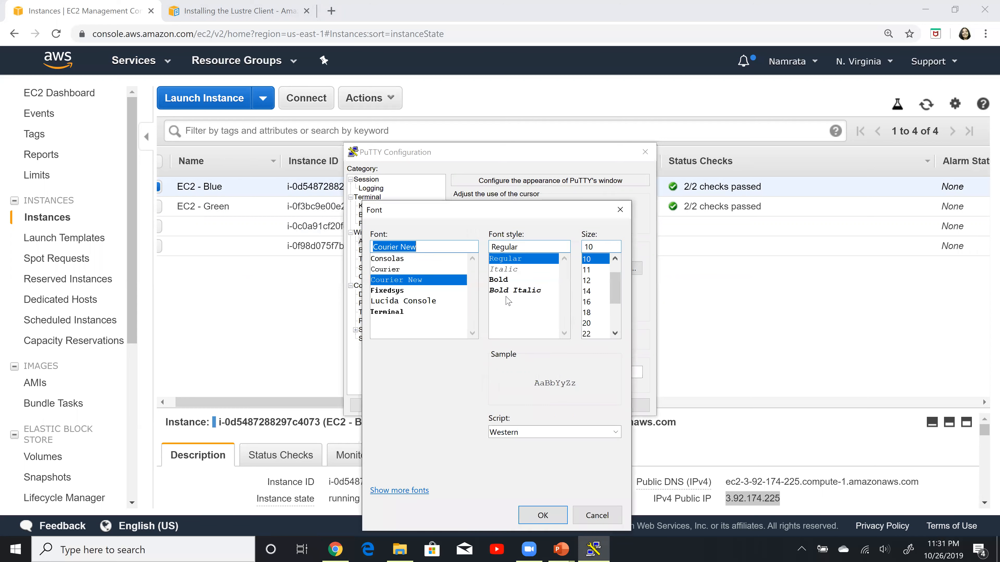
pyautogui.click(498, 280)
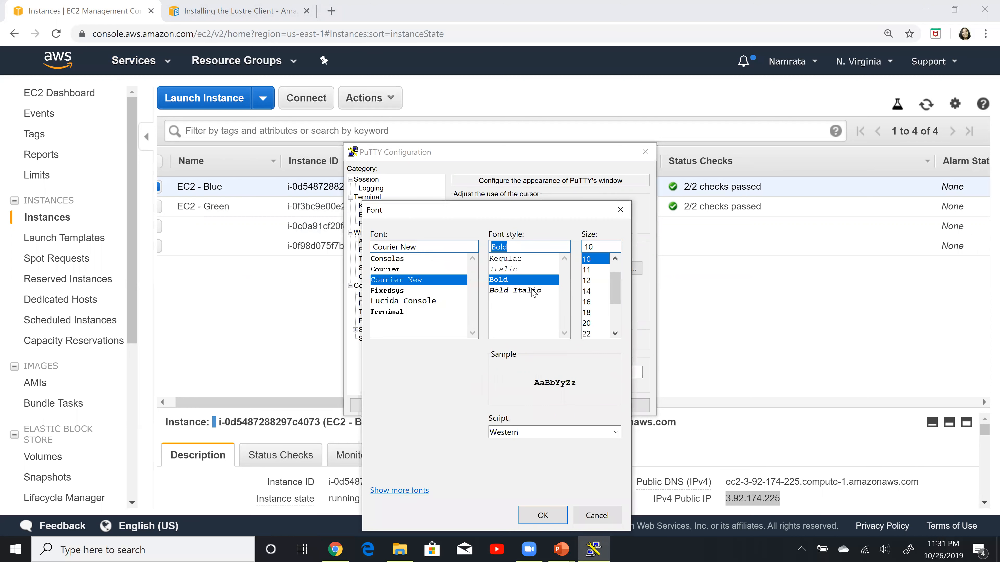
pyautogui.click(586, 302)
pyautogui.click(542, 514)
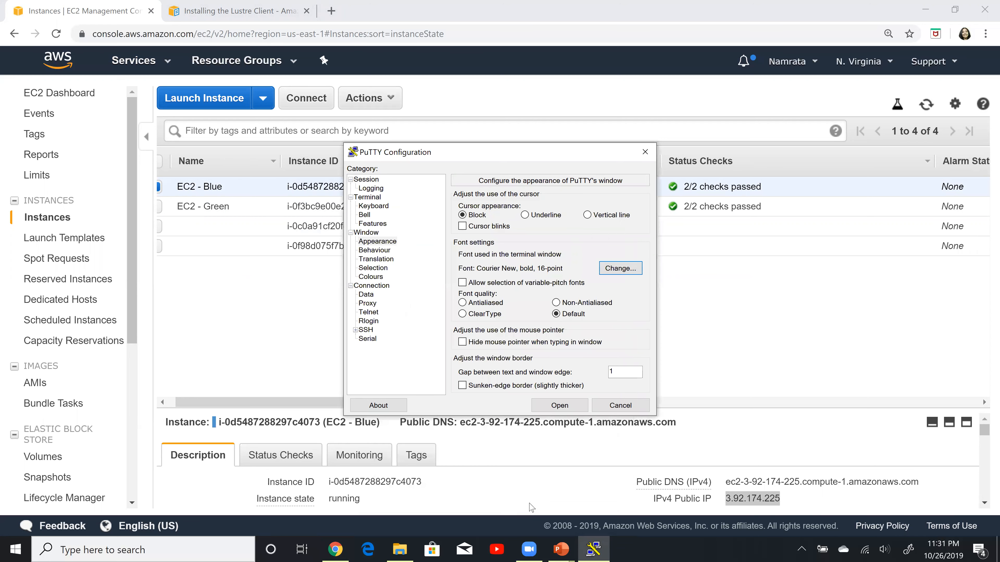
# - Change the Default Background colour to dark blue (RGB 0, 0, 160), adding it to the custom colours
pyautogui.click(377, 276)
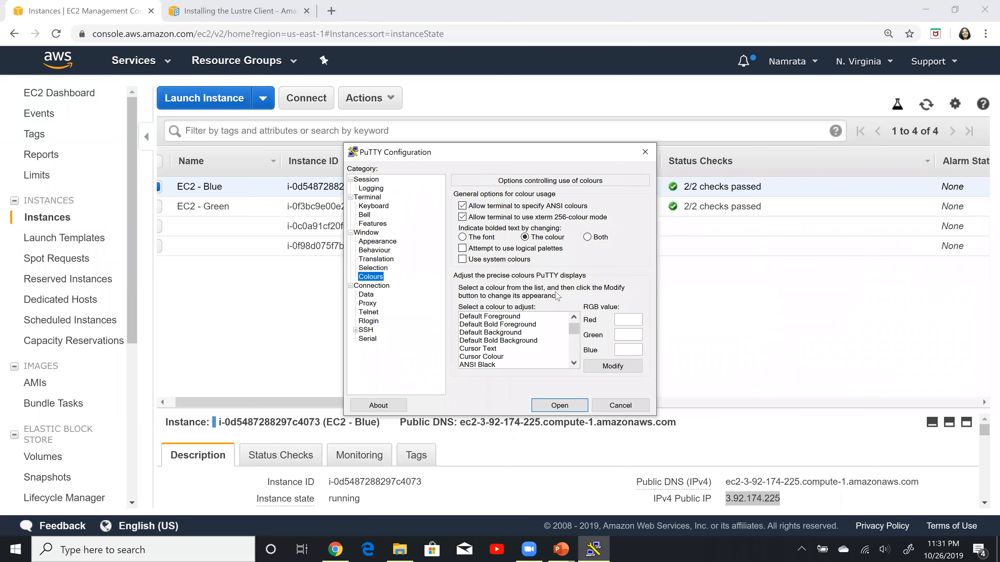
pyautogui.click(517, 335)
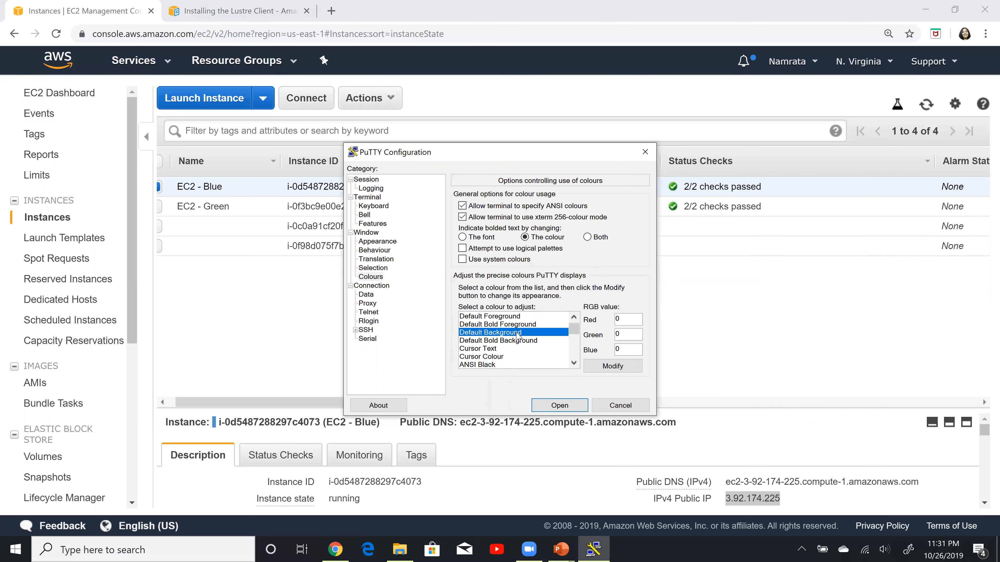
pyautogui.click(604, 364)
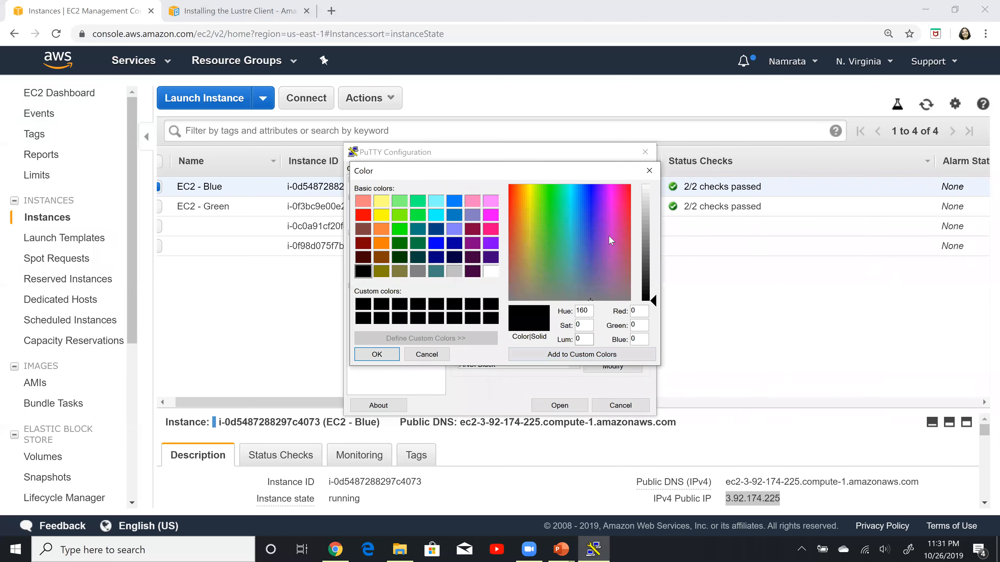
pyautogui.click(596, 210)
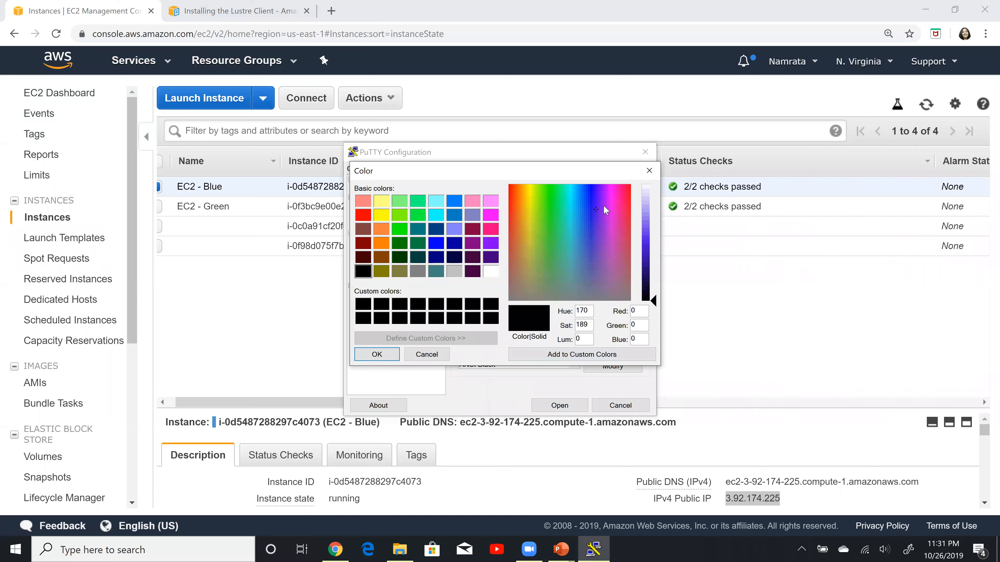
pyautogui.click(435, 242)
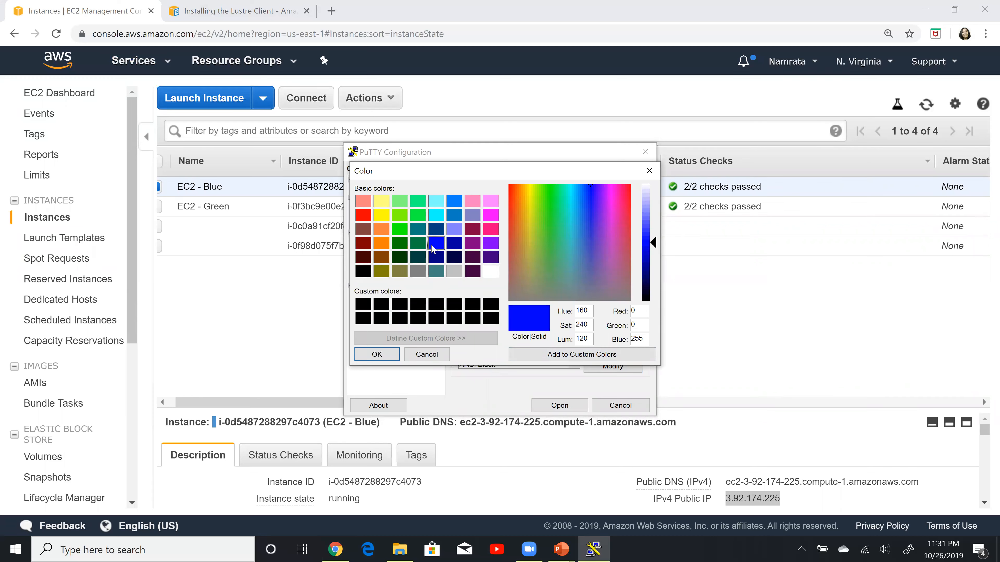
pyautogui.click(454, 243)
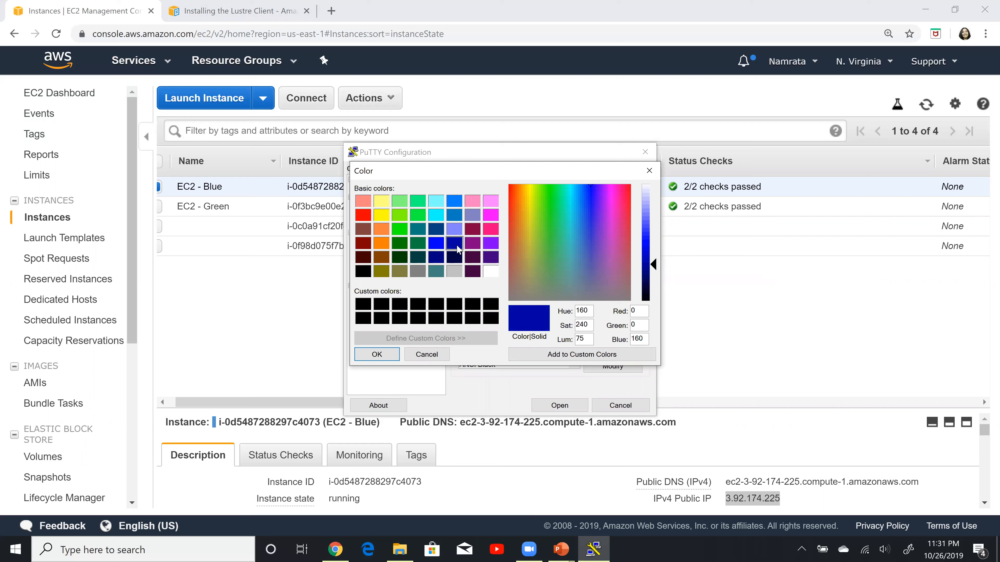
pyautogui.click(534, 354)
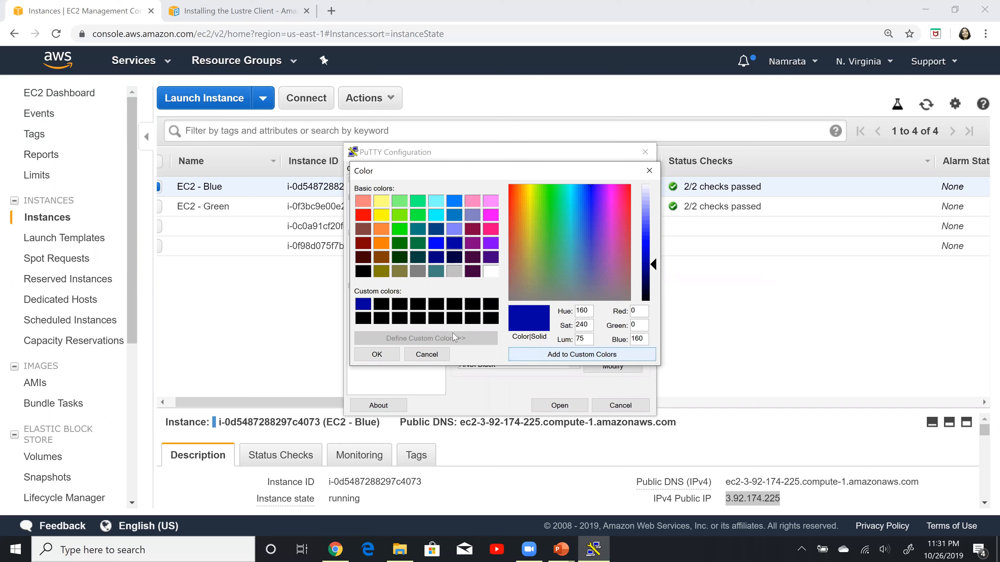
pyautogui.click(363, 306)
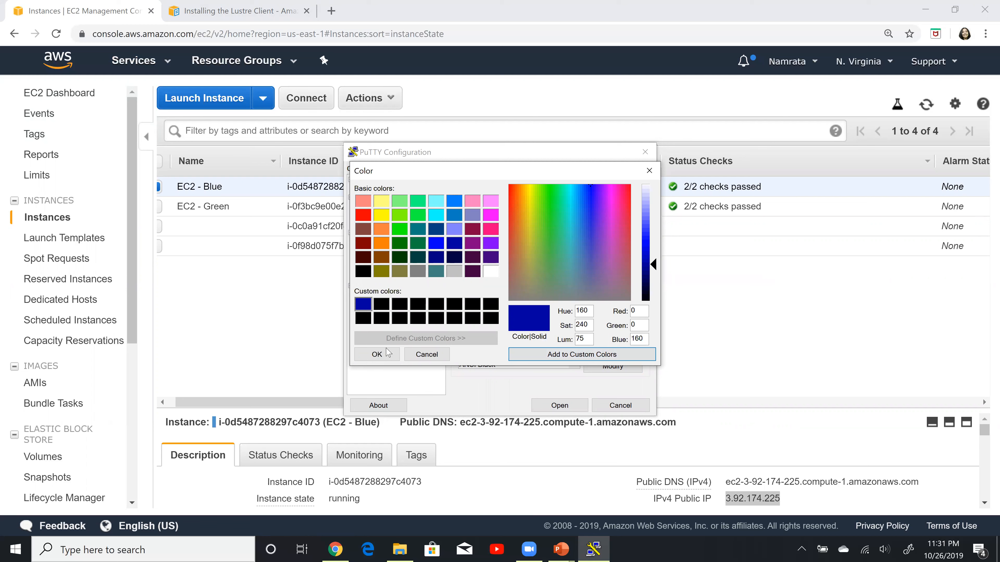
pyautogui.click(377, 355)
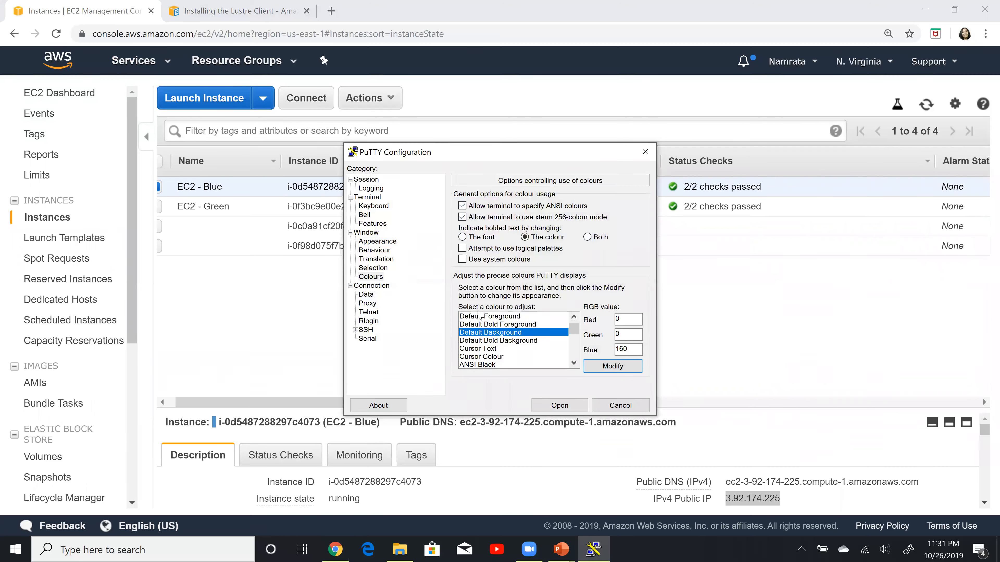
# - Change the Default Foreground colour to white (RGB 255, 255, 255), adding it to the custom colours
pyautogui.click(475, 325)
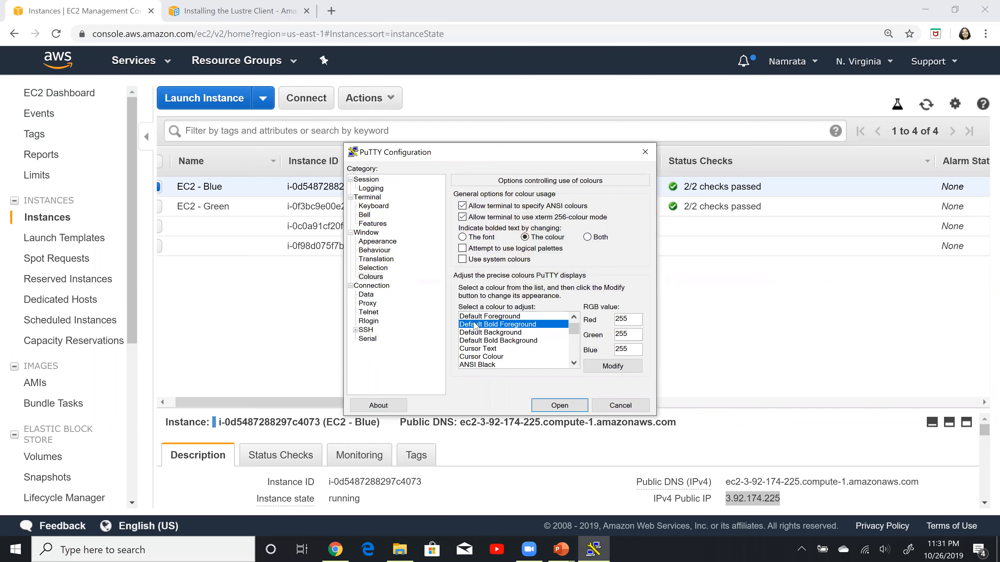
pyautogui.press('Up')
pyautogui.click(612, 366)
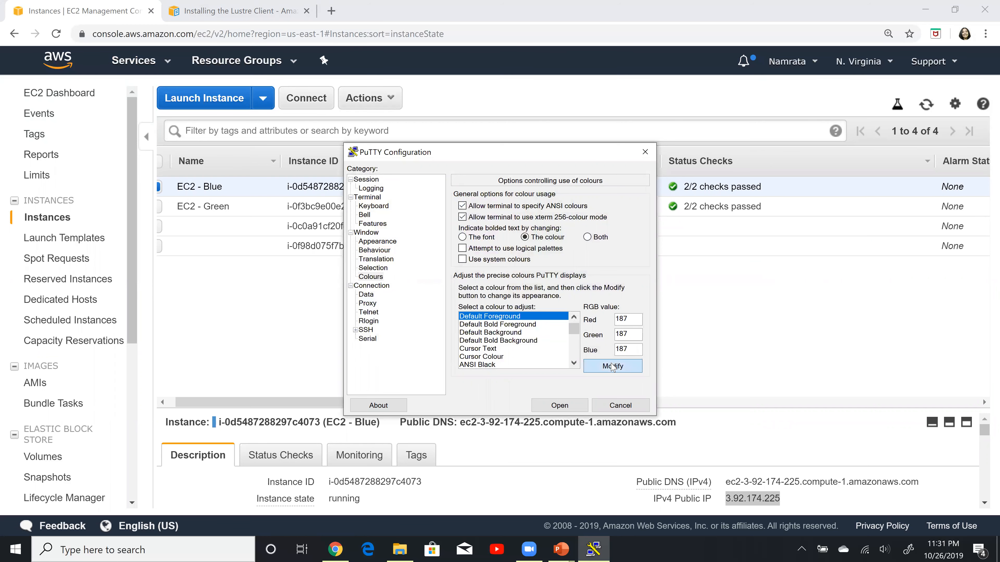
pyautogui.click(492, 273)
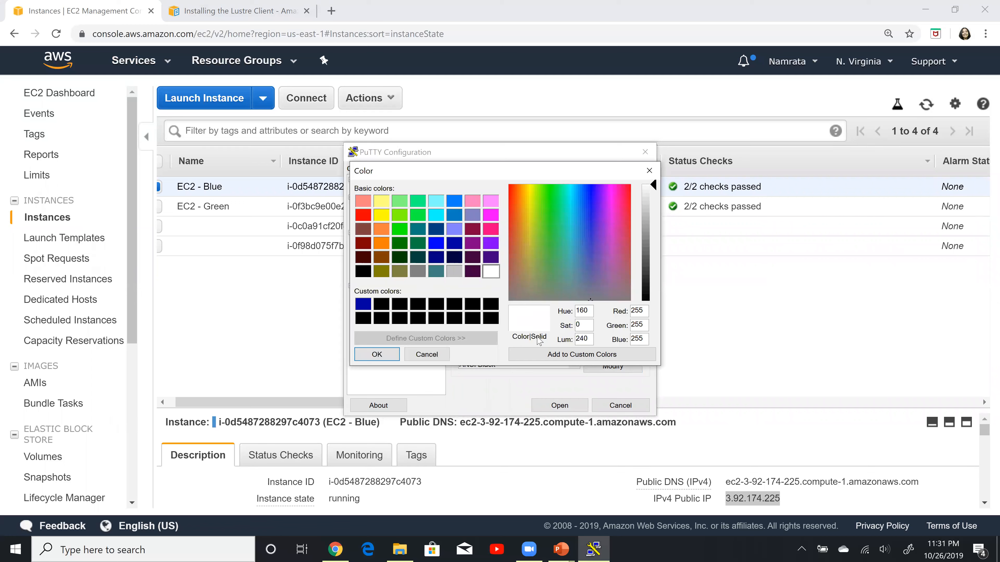
pyautogui.click(541, 354)
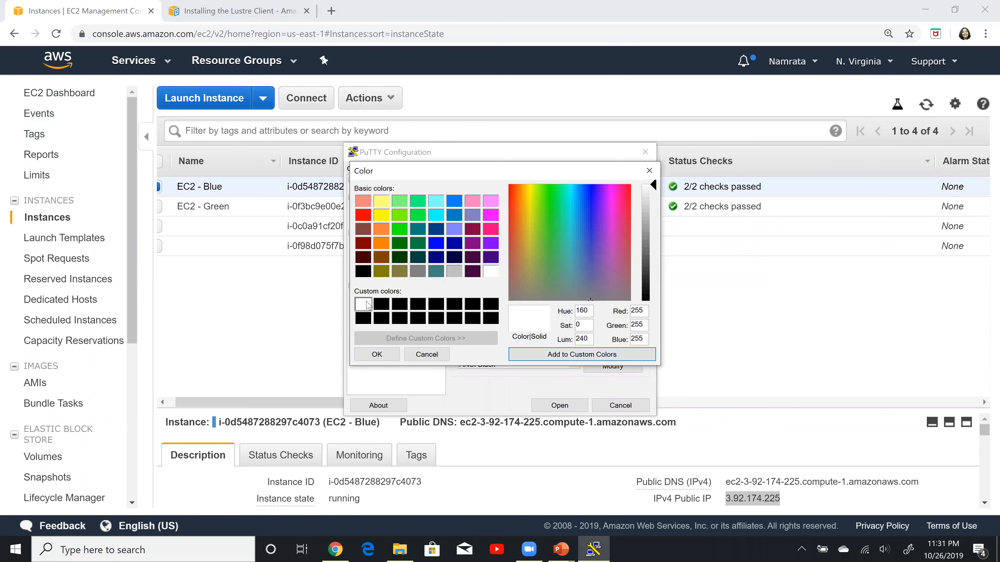
pyautogui.click(378, 354)
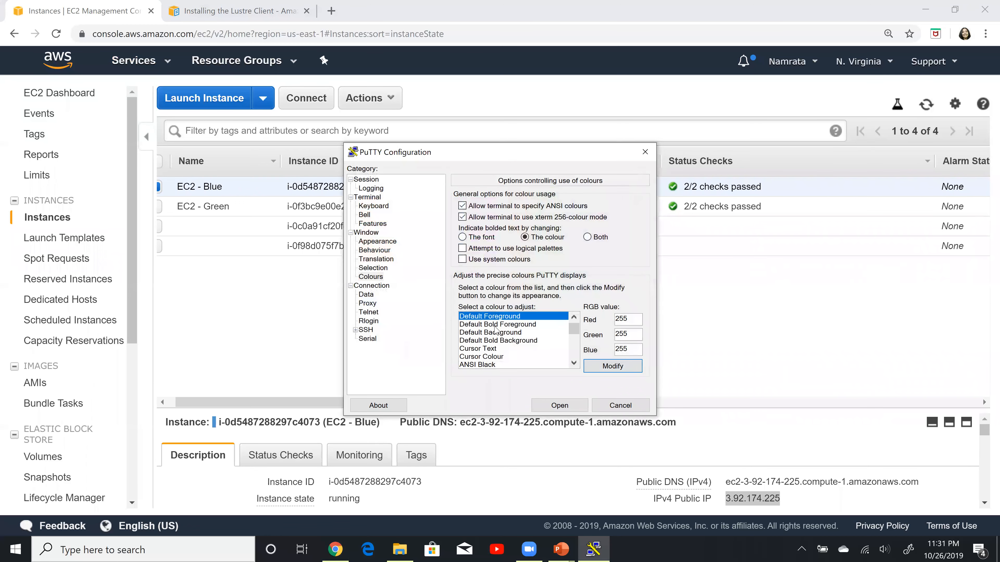
# - Set PrivateKey.ppk from the AWSKeyPair folder as the private key file for SSH authentication
pyautogui.click(356, 330)
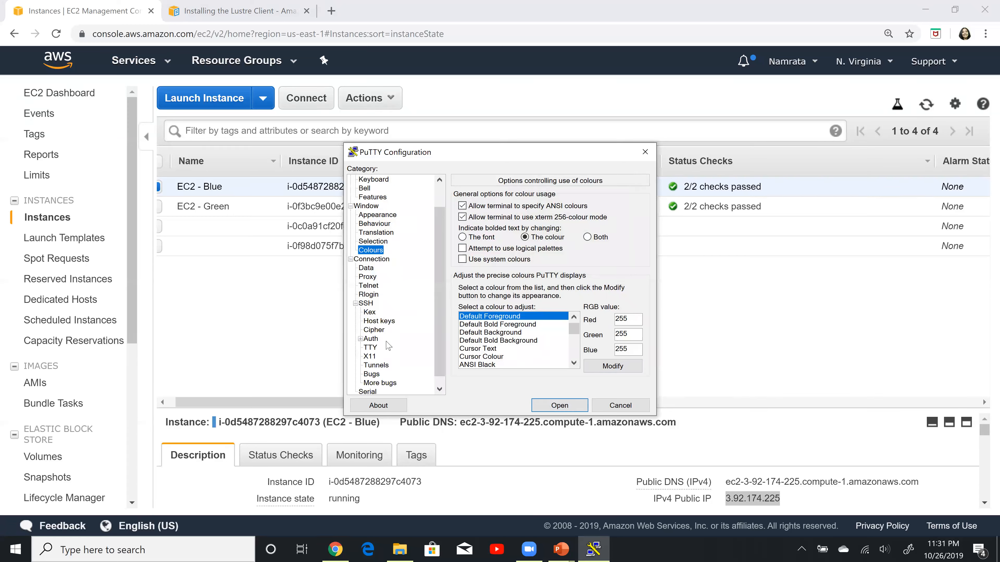
pyautogui.click(373, 331)
pyautogui.click(371, 340)
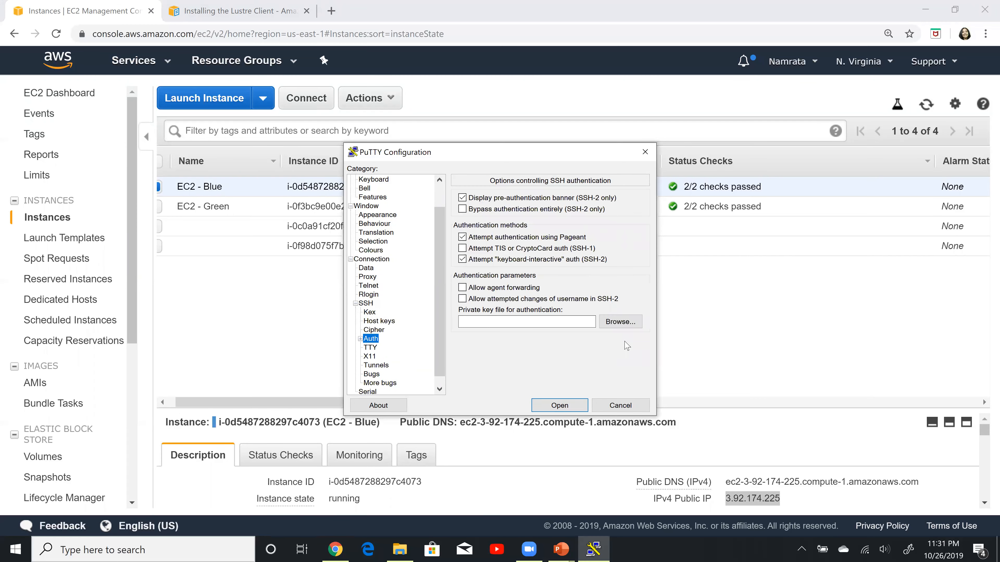
pyautogui.click(620, 321)
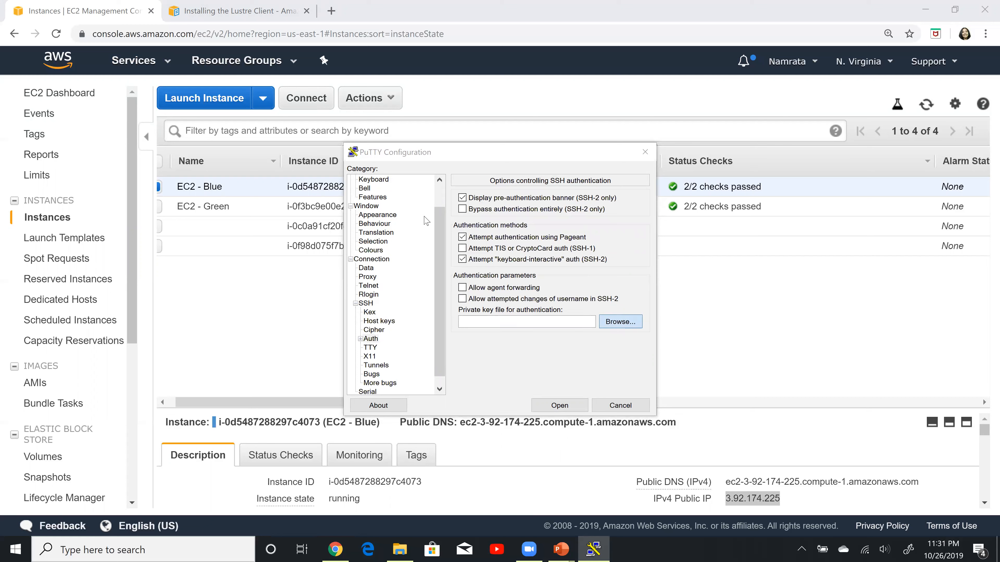
pyautogui.click(511, 251)
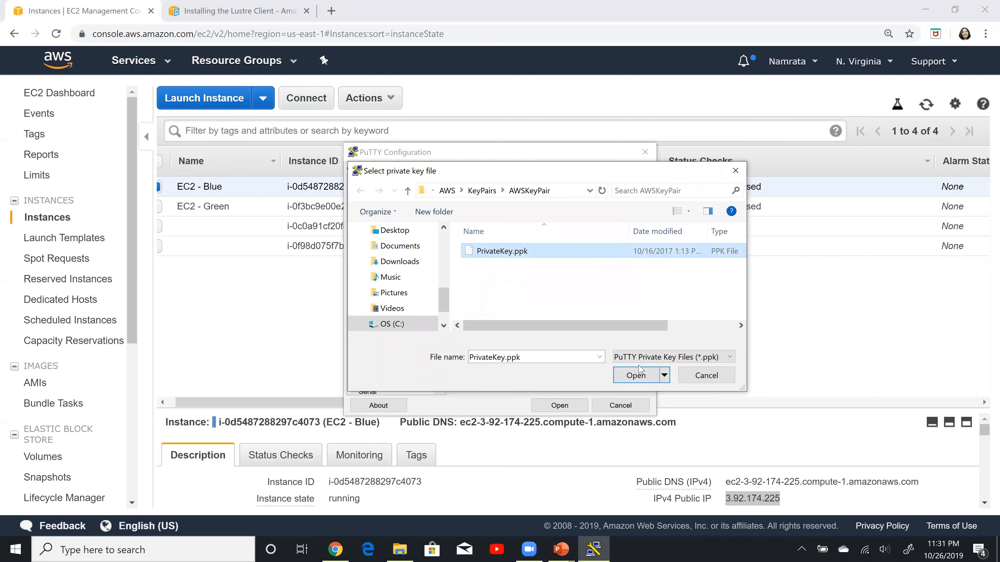
pyautogui.click(633, 376)
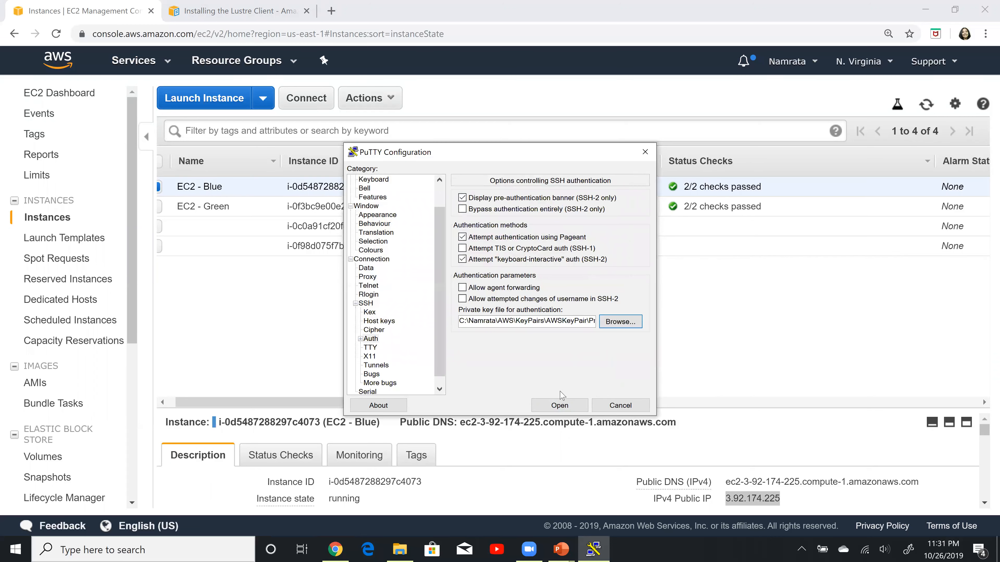
# - Connect to the EC2 - Blue instance as ec2-user, trusting its host key, and switch to root with sudo su
pyautogui.click(559, 406)
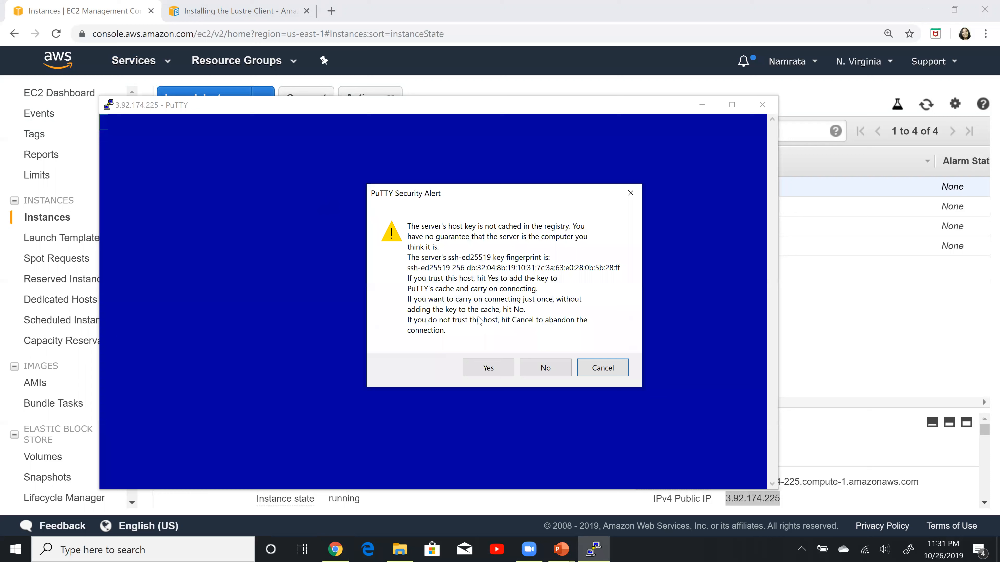
pyautogui.click(487, 366)
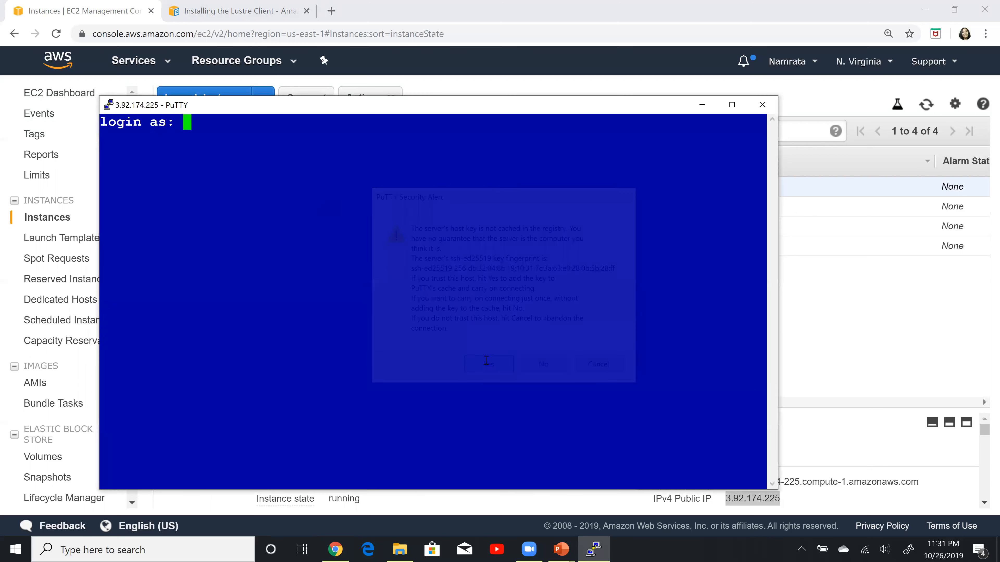
pyautogui.write('ec2-user')
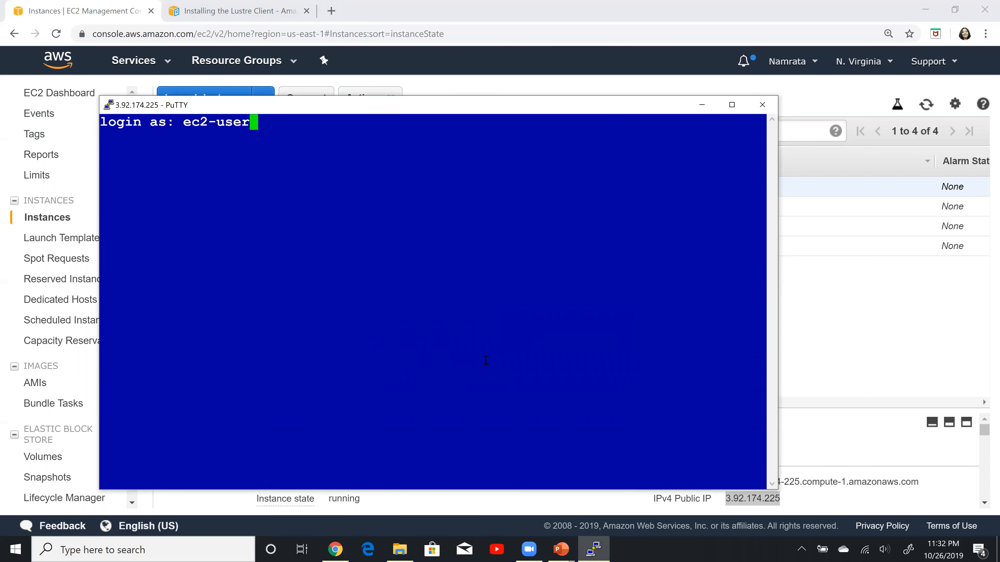
pyautogui.press('Return')
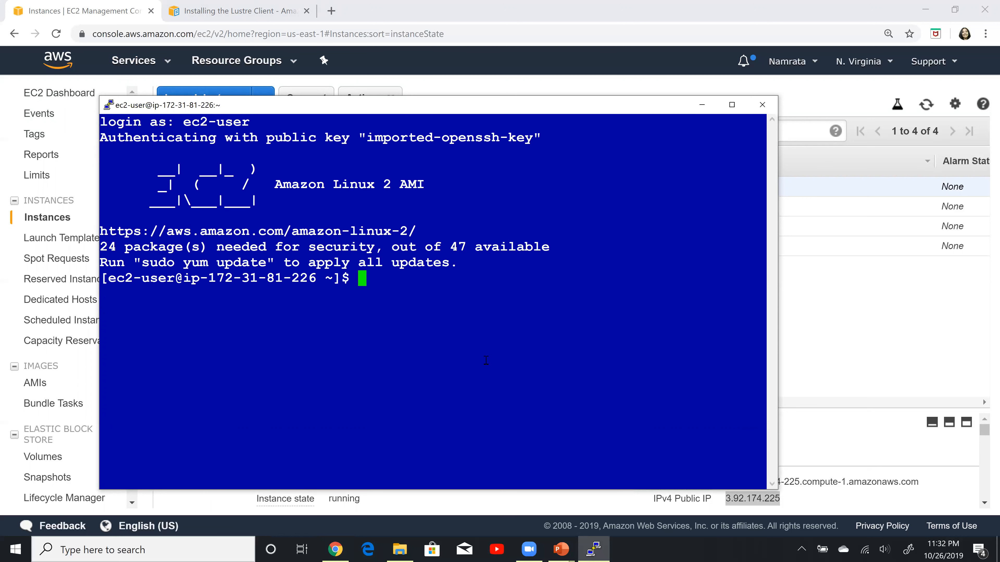
pyautogui.write('sudo su')
pyautogui.press('Return')
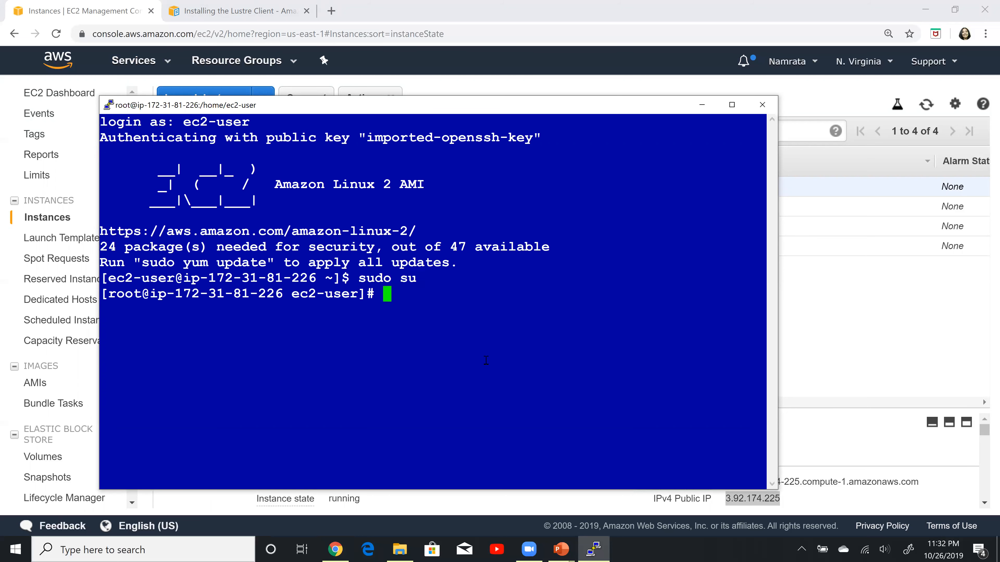
# - Check the steps slide in PowerPoint and switch to the Installing the Lustre Client documentation page in Chrome
pyautogui.hotkey('alt', 'Tab')
pyautogui.hotkey('alt', 'Tab')
pyautogui.press('Tab')
pyautogui.hotkey('alt', 'Tab')
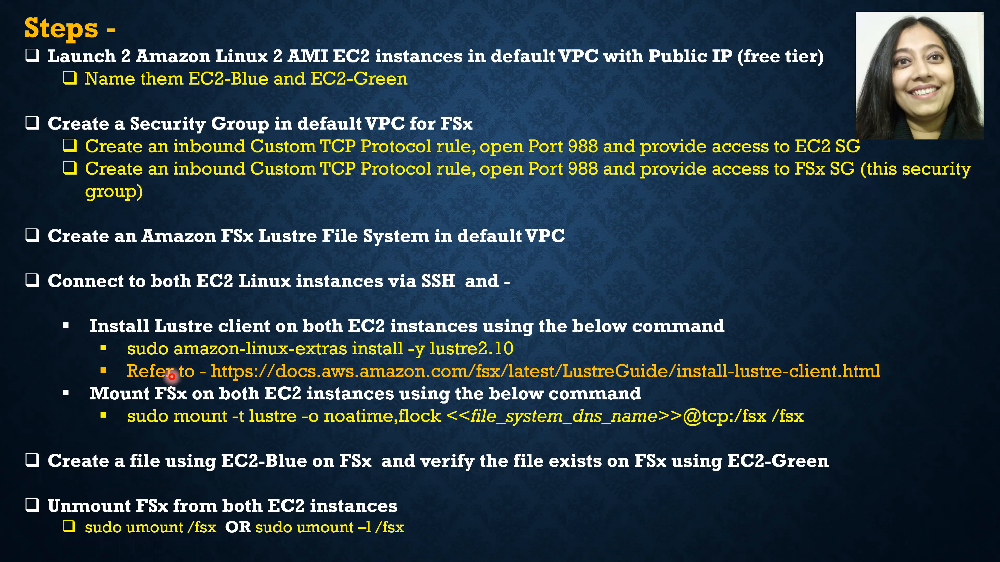
pyautogui.hotkey('alt', 'Tab')
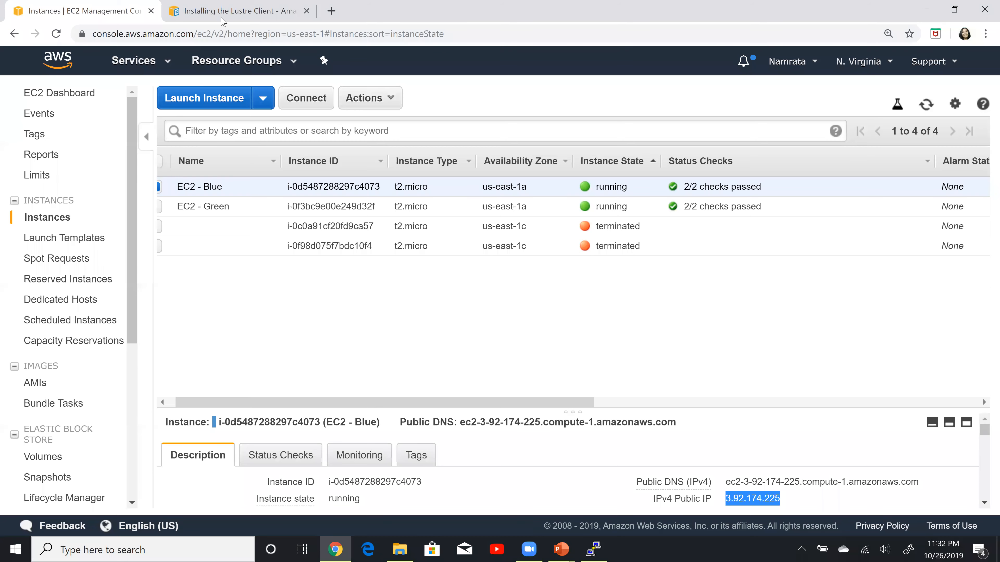
pyautogui.click(232, 13)
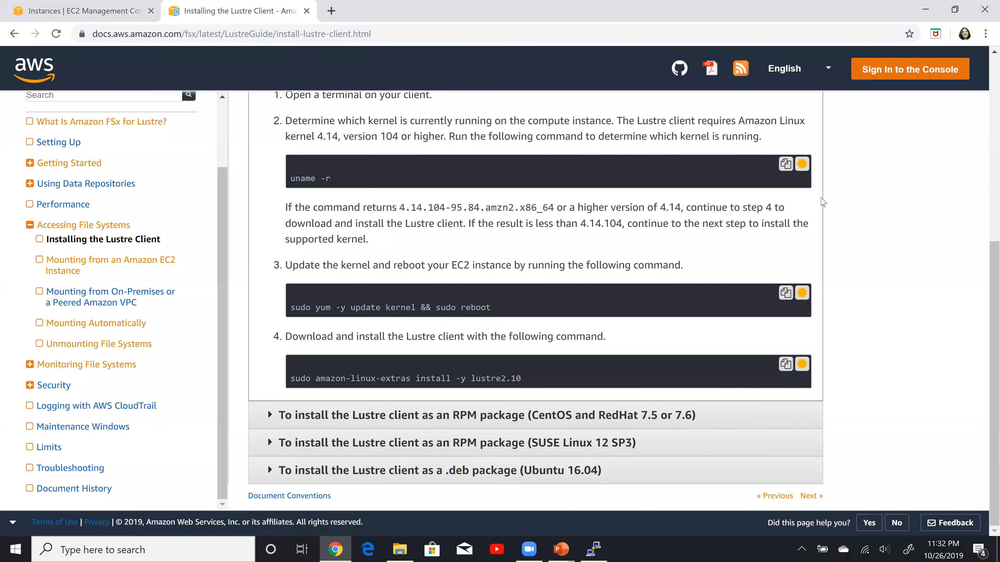
pyautogui.scroll(6, 252, 327)
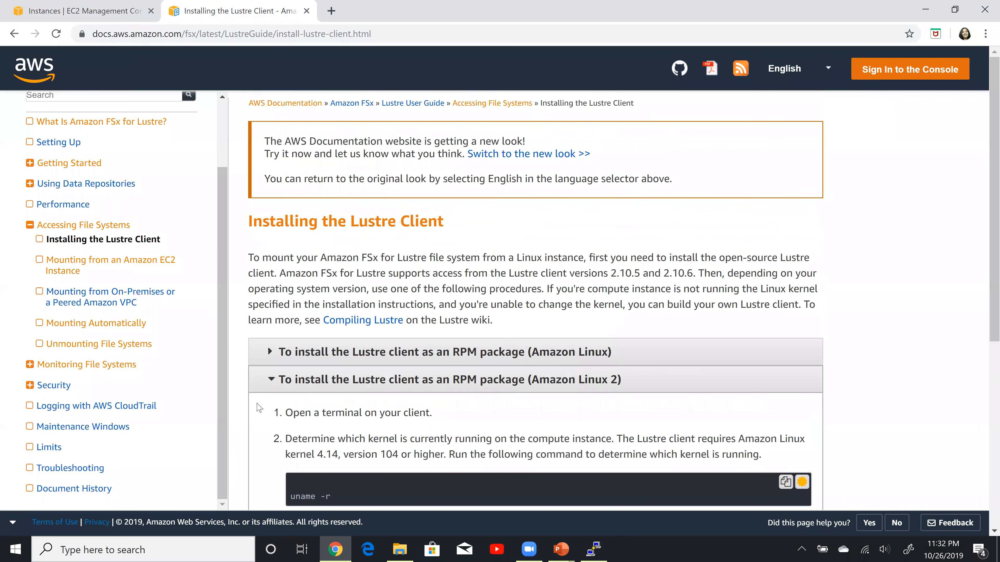
# - Collapse the Amazon Linux 2 section and examine the kernel requirement and install commands in the Amazon Linux section
pyautogui.click(269, 384)
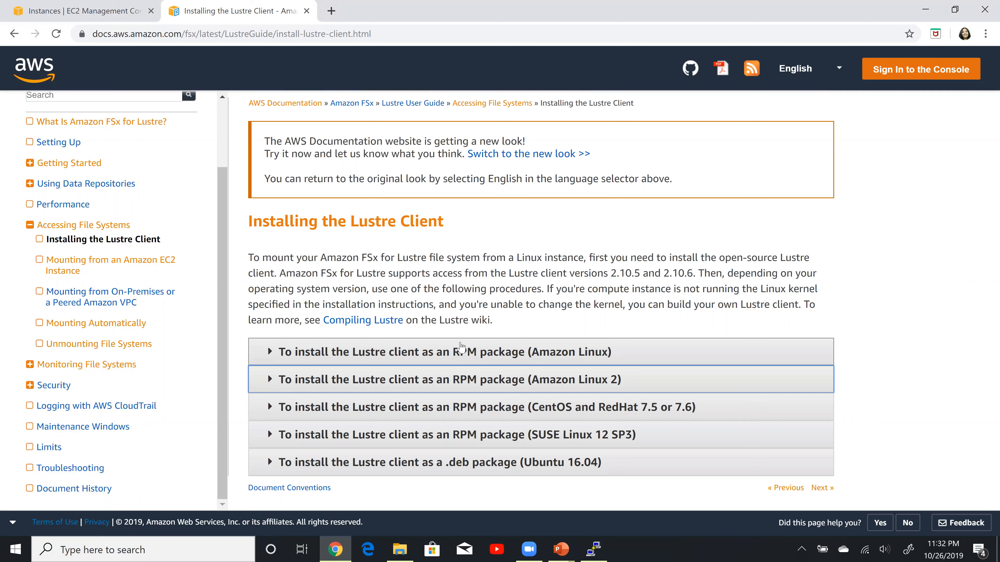
pyautogui.click(535, 355)
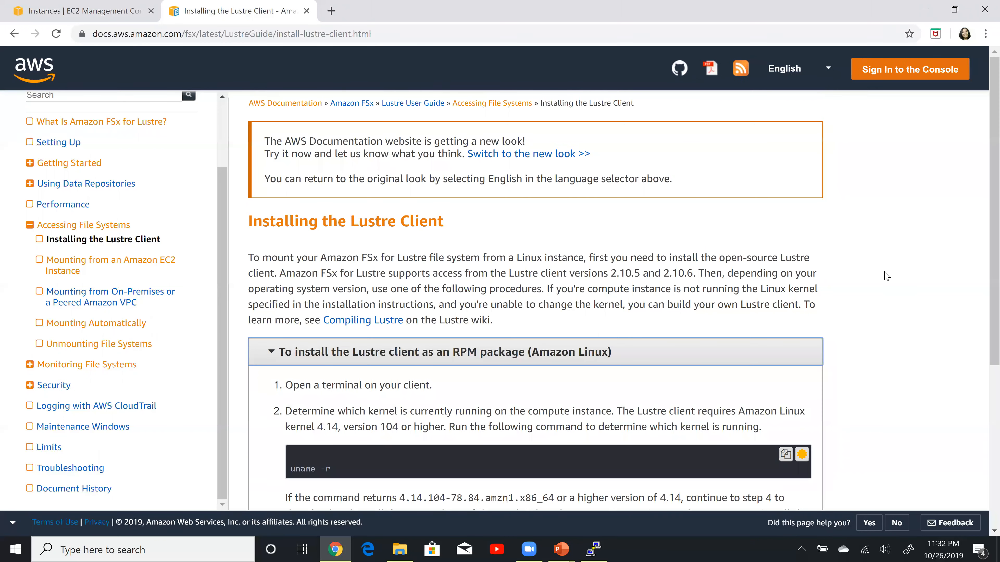
pyautogui.scroll(-5, 877, 263)
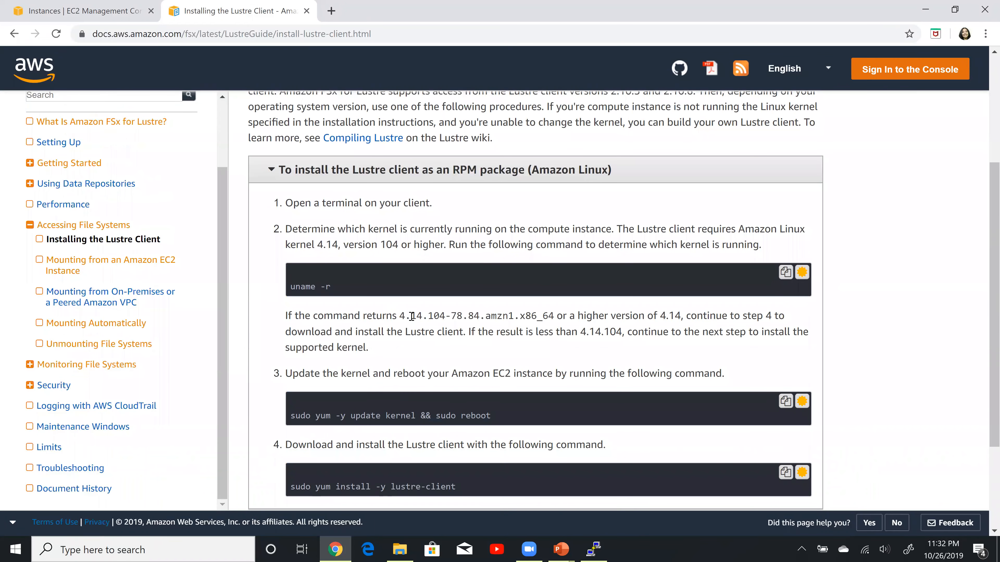
pyautogui.moveTo(399, 317); pyautogui.dragTo(557, 314)
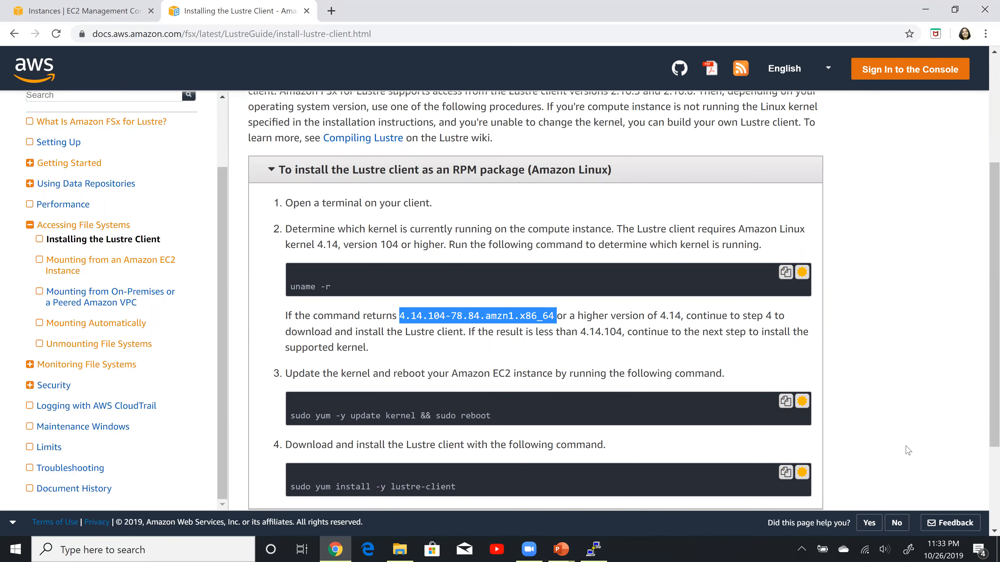
pyautogui.scroll(-3, 618, 445)
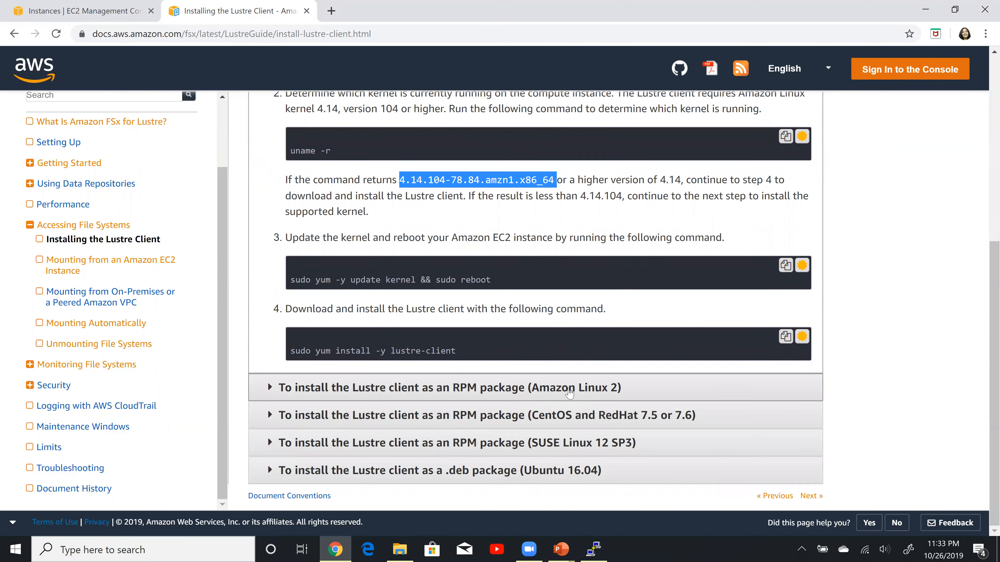
# - Copy the uname -r command from the Amazon Linux 2 section and run it in the PuTTY terminal
pyautogui.click(591, 389)
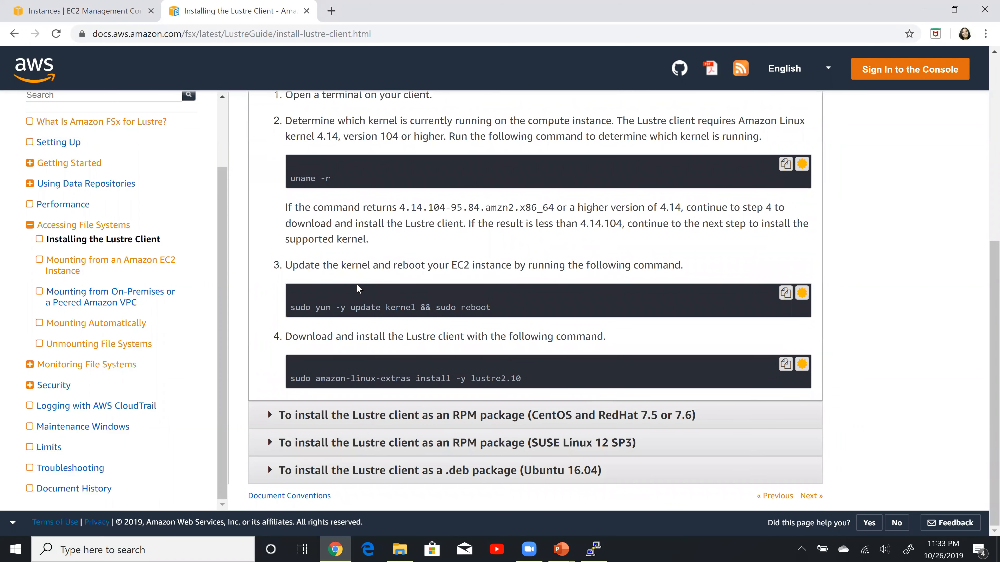
pyautogui.click(786, 165)
pyautogui.hotkey('alt', 'Tab')
pyautogui.hotkey('alt', 'Tab')
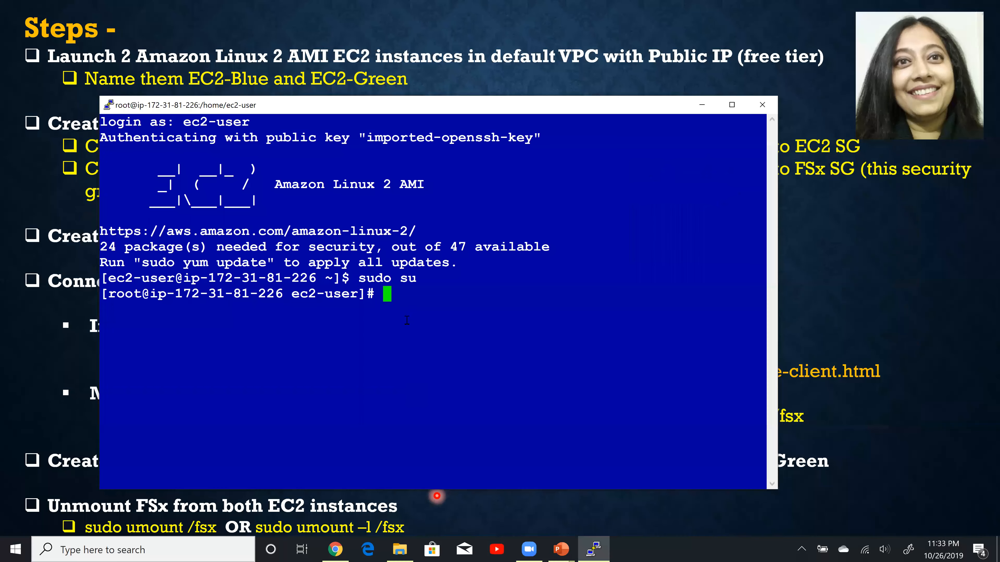
pyautogui.rightClick(390, 297)
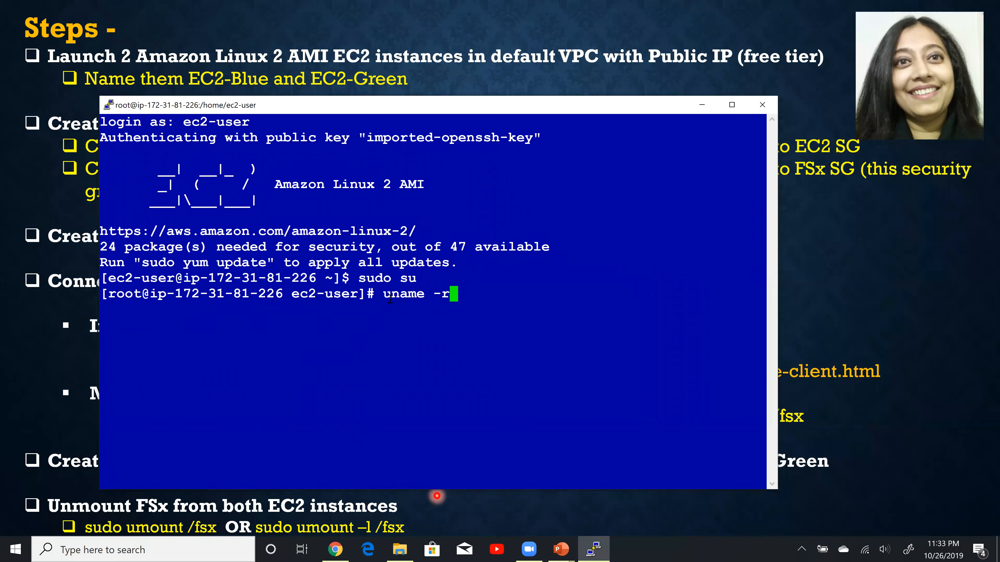
pyautogui.press('Return')
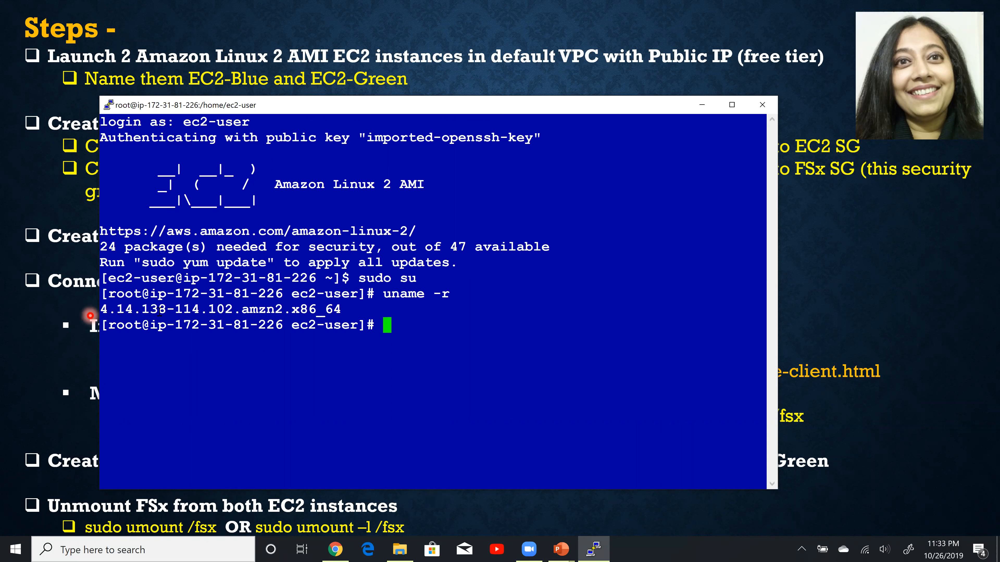
# - Switch back to Chrome and review the minimum kernel version and the kernel update command for Amazon Linux 2
pyautogui.hotkey('alt', 'Tab')
pyautogui.press('Tab')
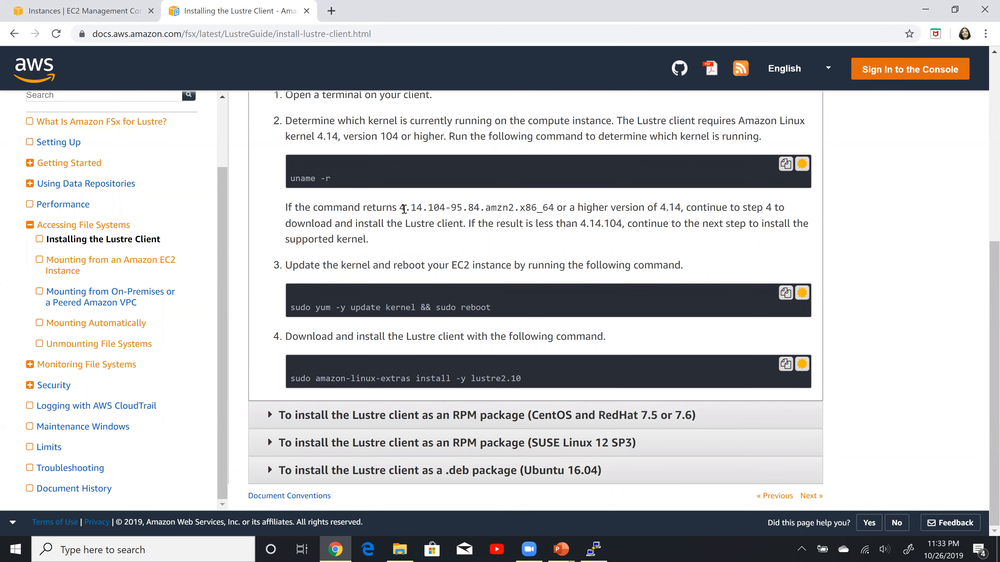
pyautogui.moveTo(404, 209); pyautogui.dragTo(479, 209)
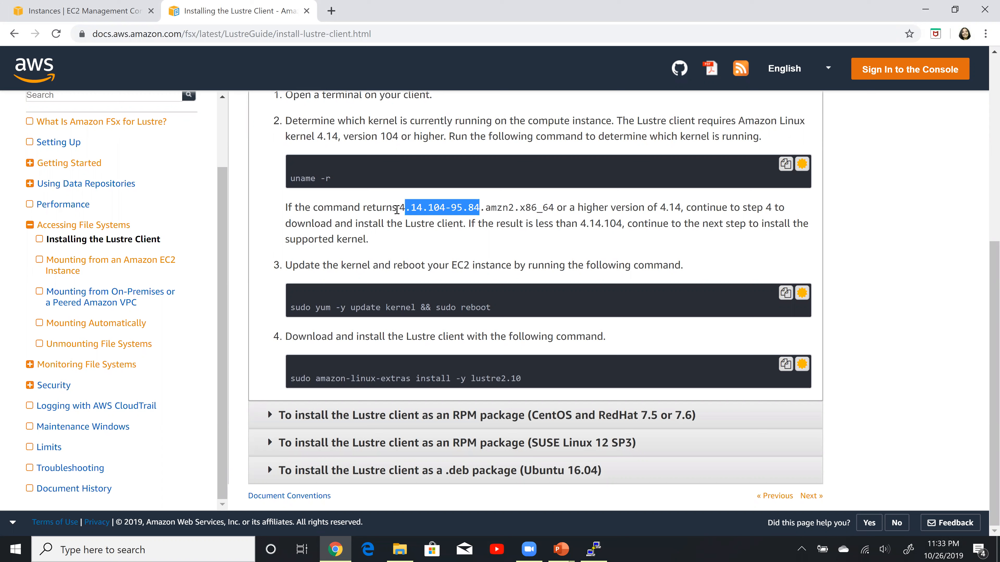
pyautogui.click(280, 181)
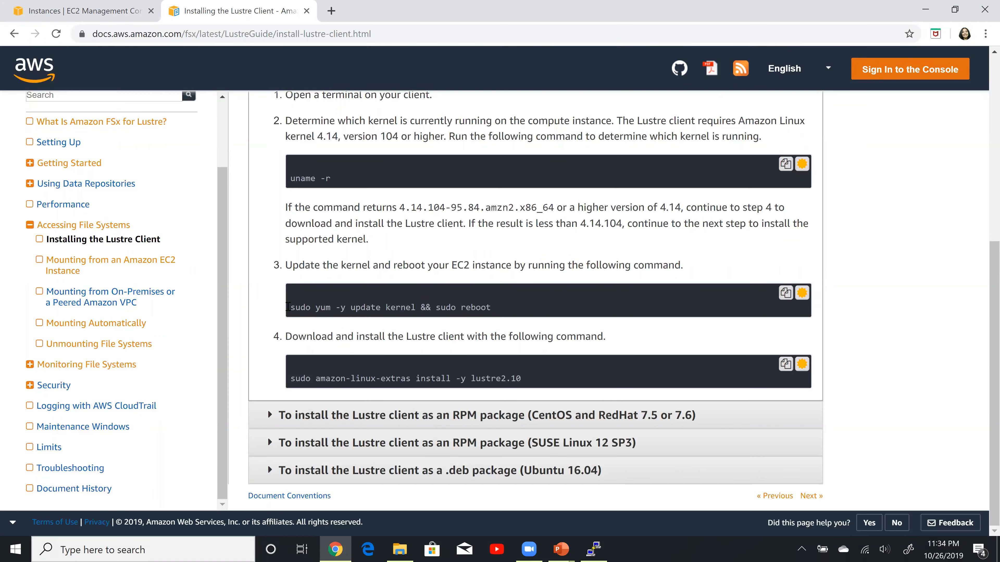
pyautogui.moveTo(292, 308); pyautogui.dragTo(497, 298)
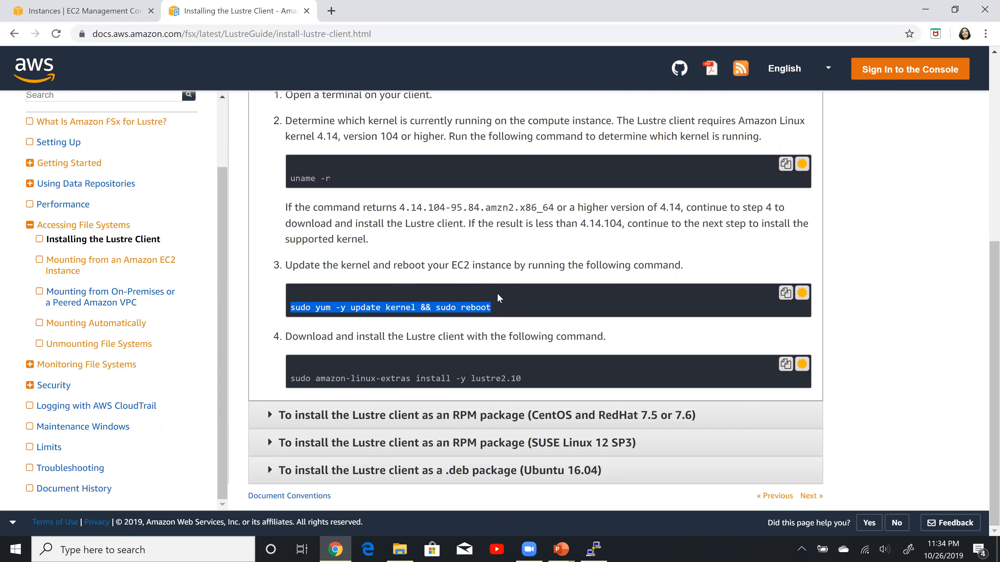
pyautogui.click(621, 327)
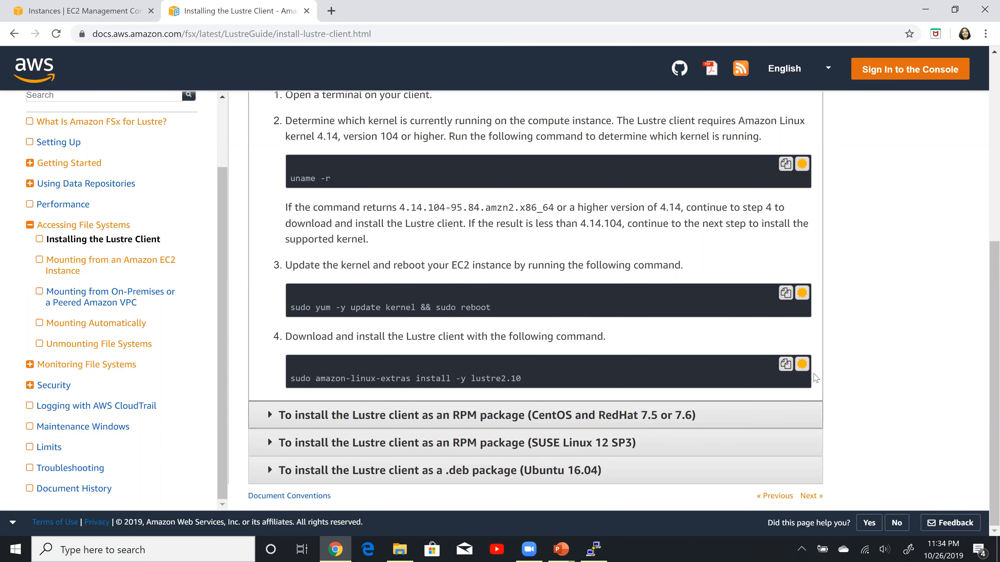
# - Copy the sudo amazon-linux-extras install -y lustre2.10 command from the Amazon Linux 2 section and run it in the PuTTY terminal
pyautogui.click(785, 364)
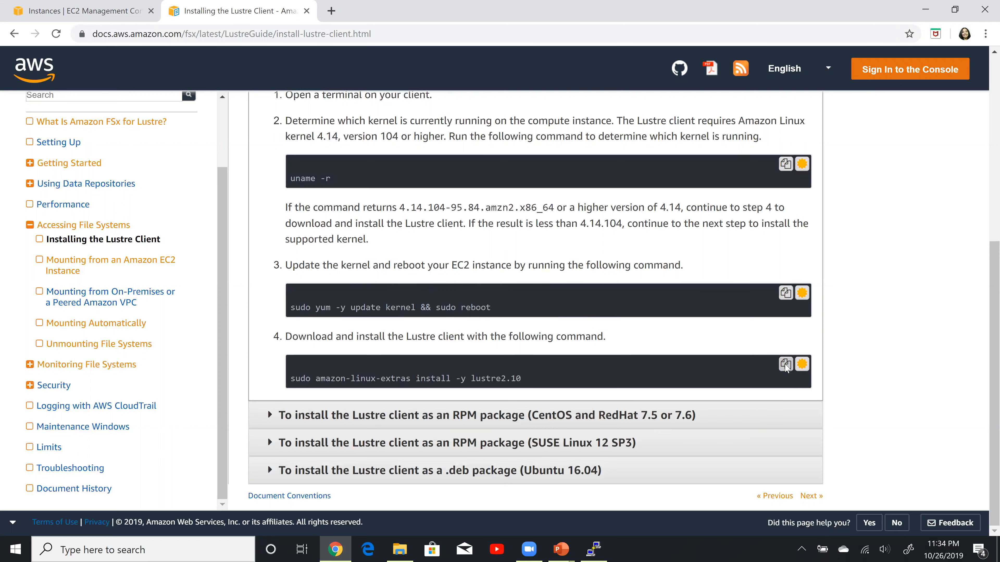
pyautogui.hotkey('alt', 'Tab')
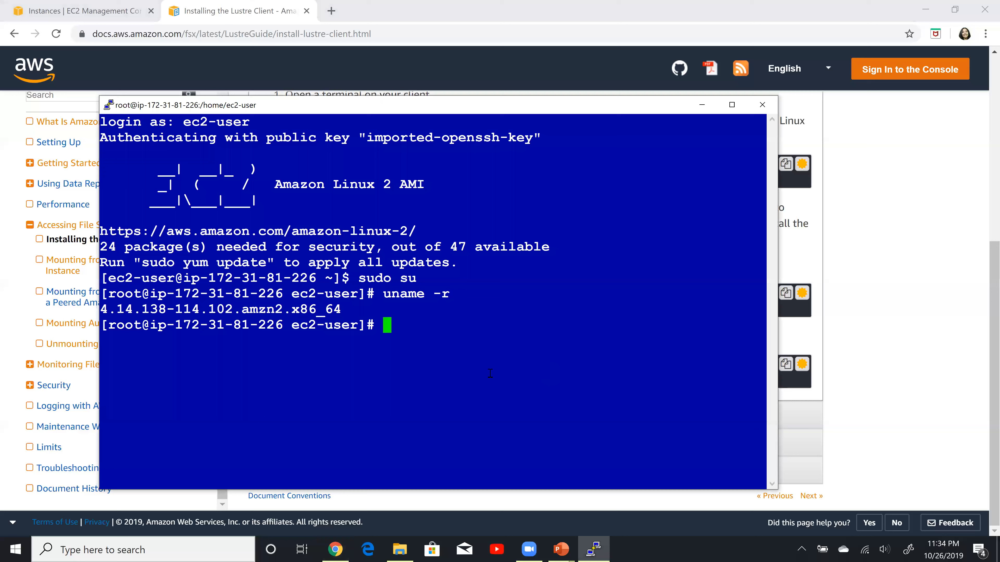
pyautogui.rightClick(387, 327)
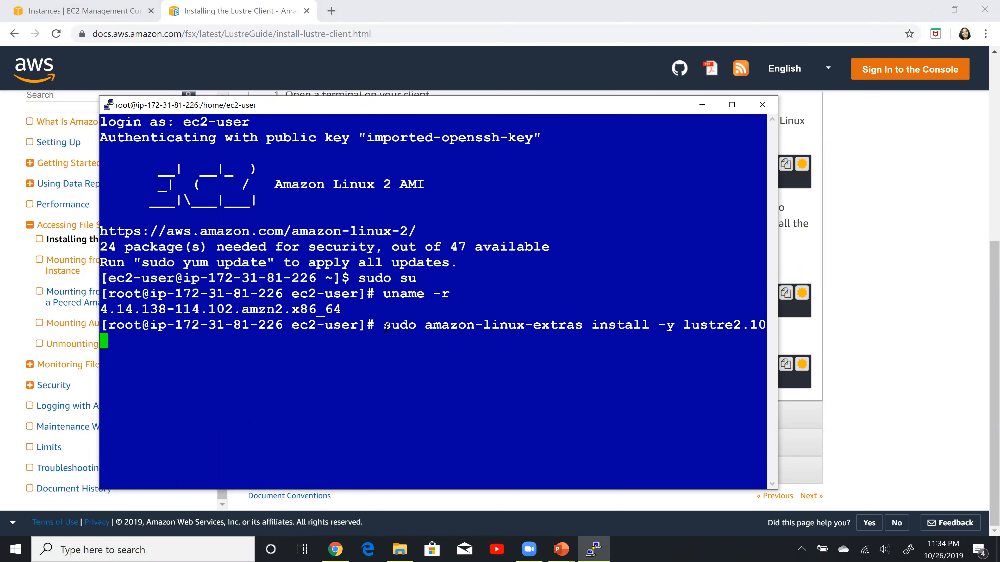
pyautogui.press('Return')
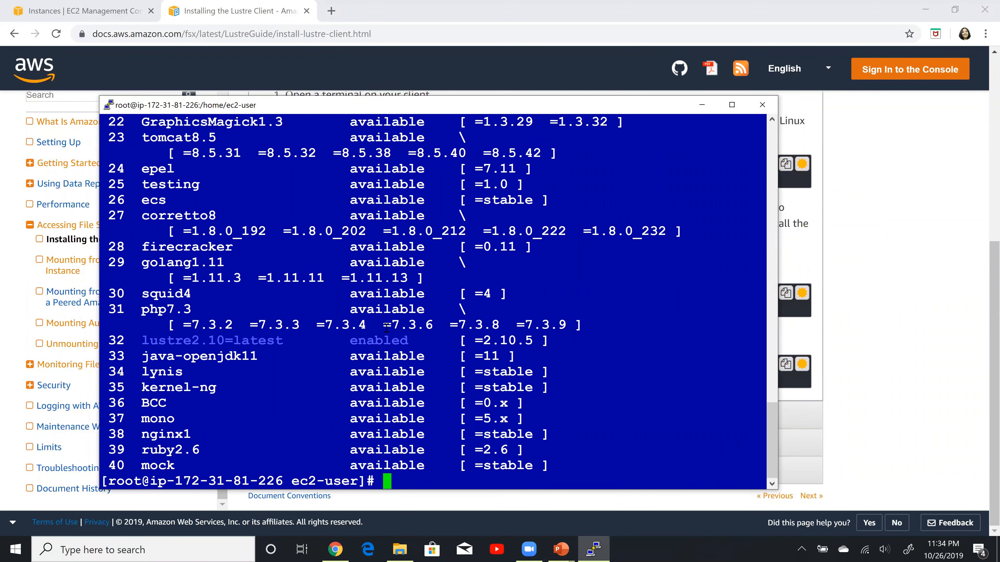
# - Check the steps slide in PowerPoint and launch another PuTTY window from the AWS folder in File Explorer
pyautogui.hotkey('alt', 'Tab')
pyautogui.hotkey('alt', 'Tab')
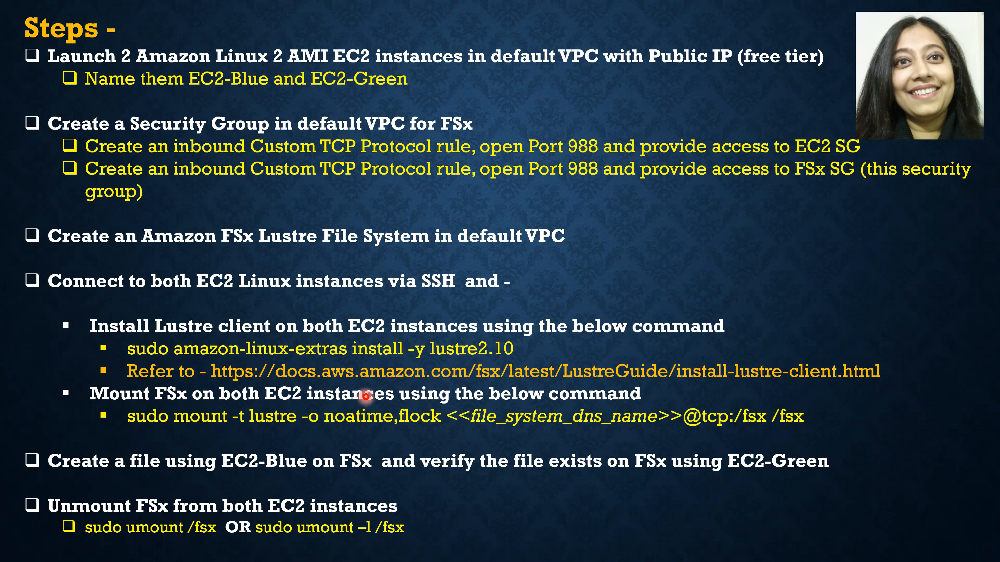
pyautogui.hotkey('alt', 'Tab')
pyautogui.hotkey('alt', 'Tab')
pyautogui.hotkey('alt', 'Tab')
pyautogui.hotkey('alt', 'Tab')
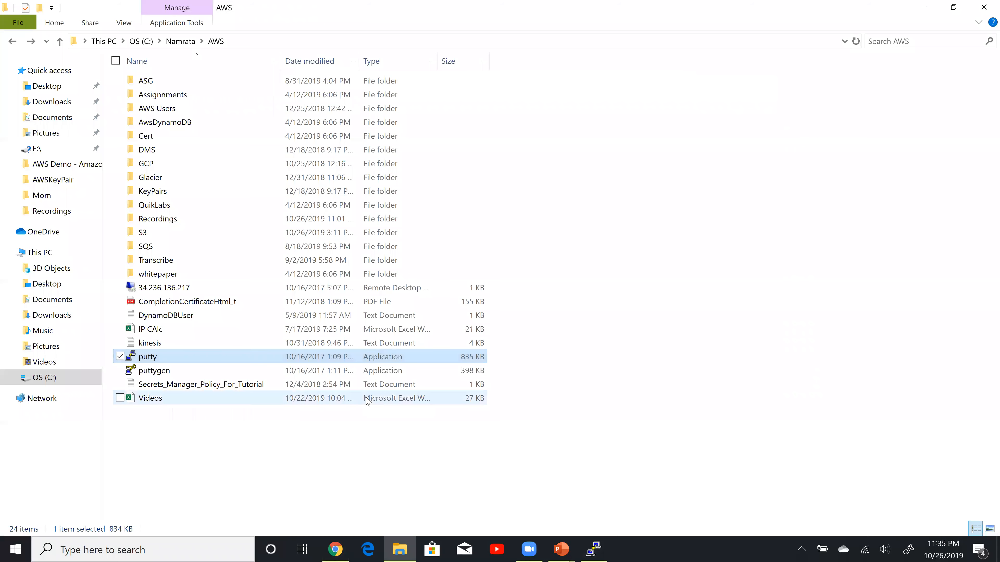
pyautogui.doubleClick(395, 357)
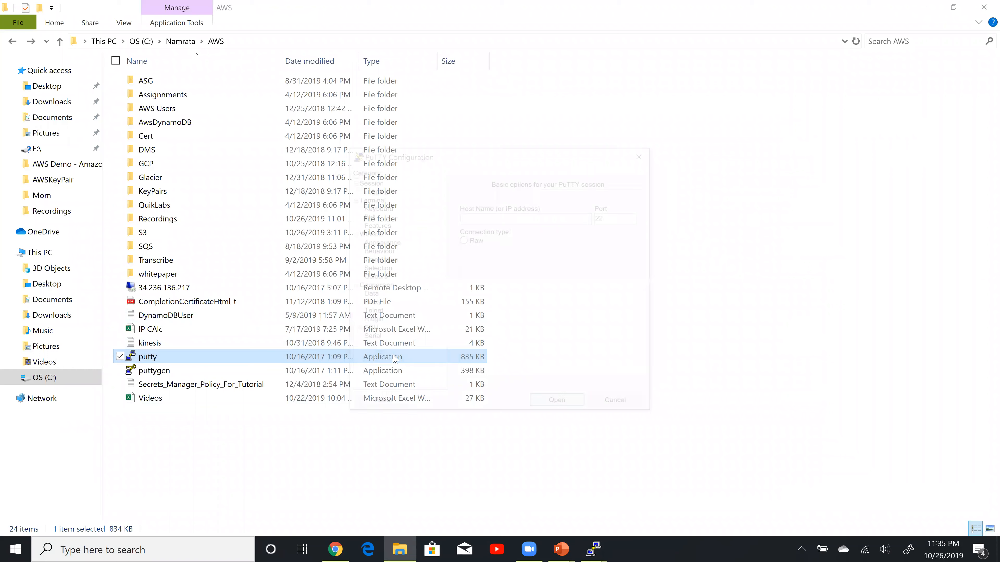
# - Copy the IPv4 public IP of the EC2 - Green instance in Chrome and enter 52.54.223.152 as PuTTY's host name
pyautogui.click(336, 550)
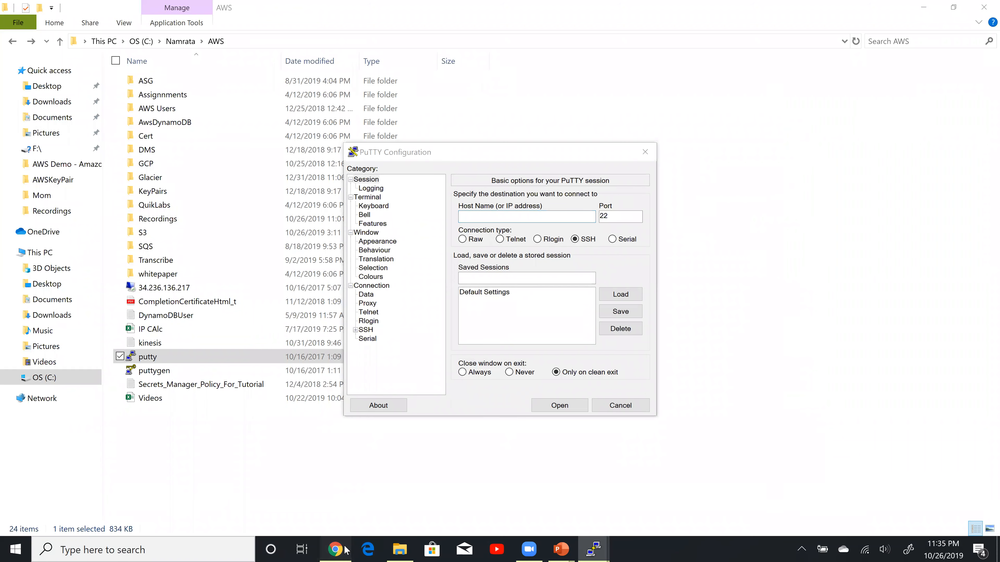
pyautogui.click(106, 7)
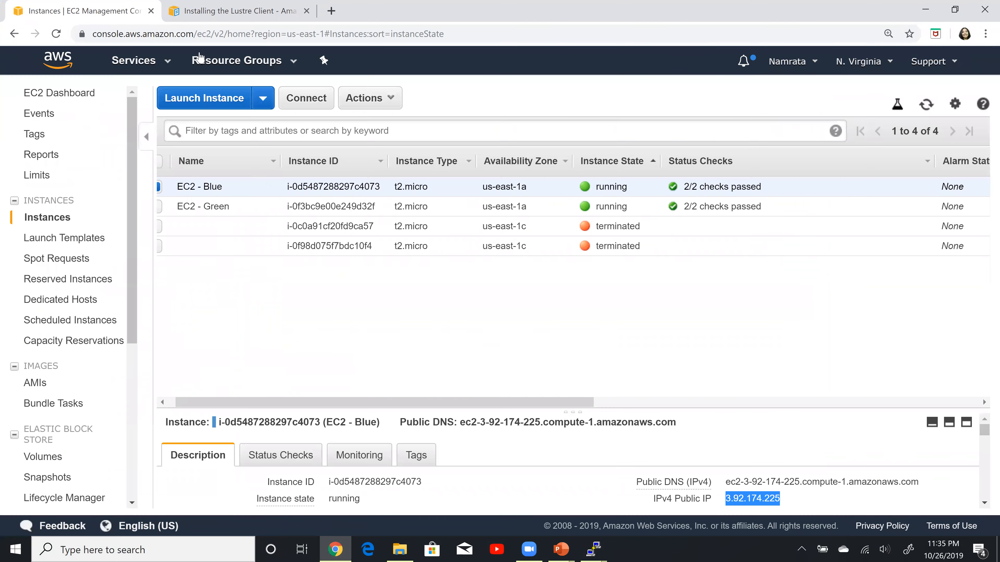
pyautogui.click(159, 189)
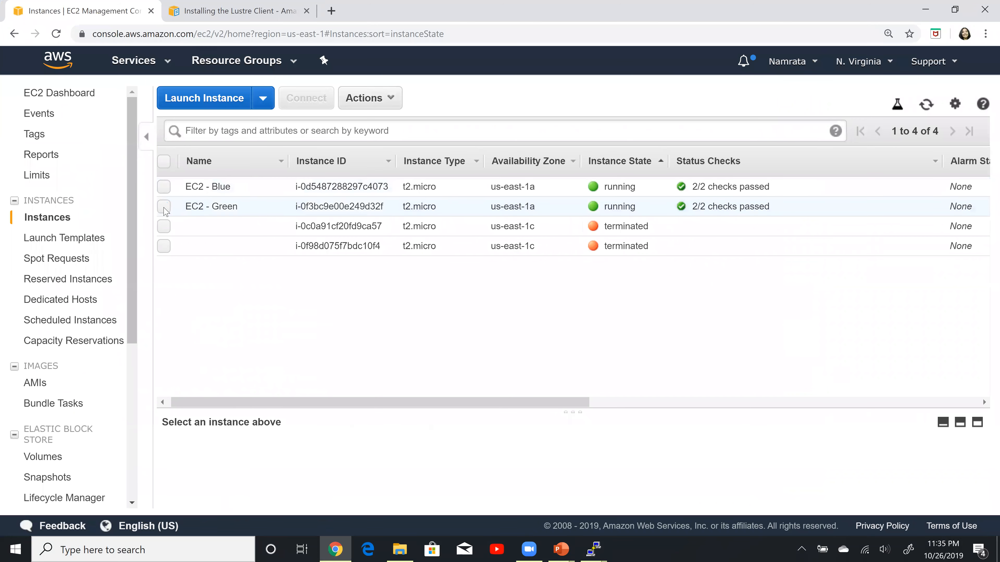
pyautogui.click(164, 211)
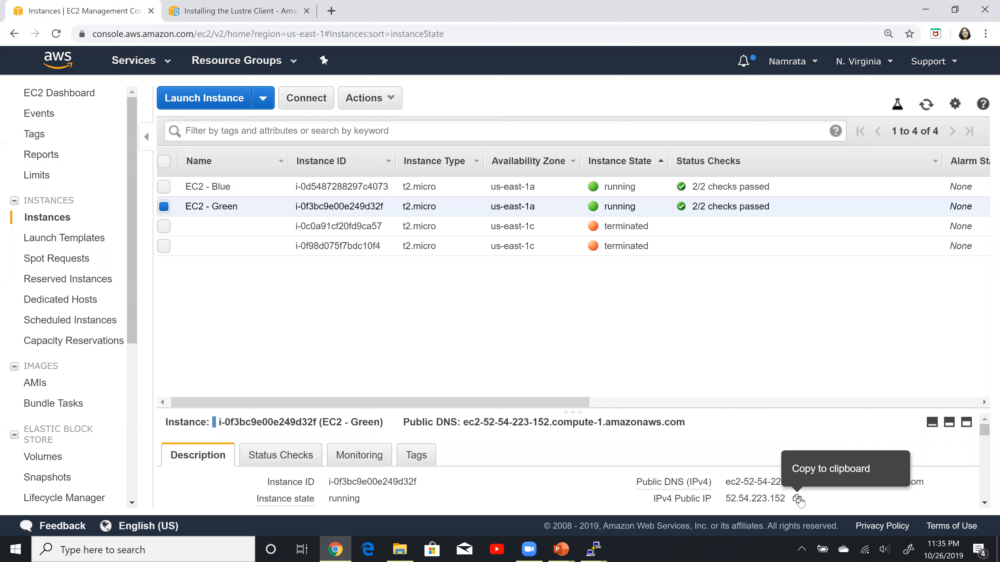
pyautogui.click(798, 499)
pyautogui.moveTo(593, 550)
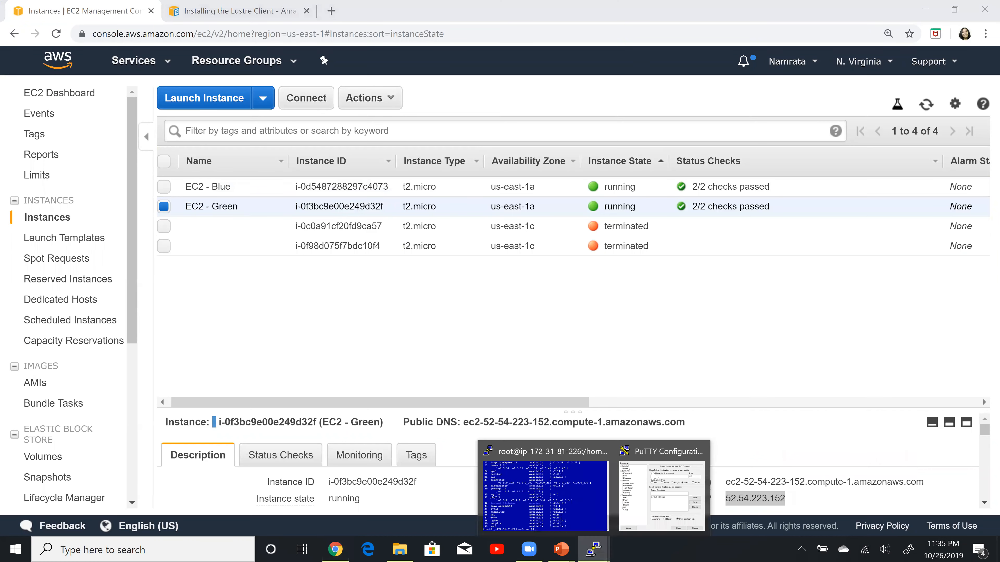
pyautogui.click(653, 477)
pyautogui.hotkey('ctrl', 'v')
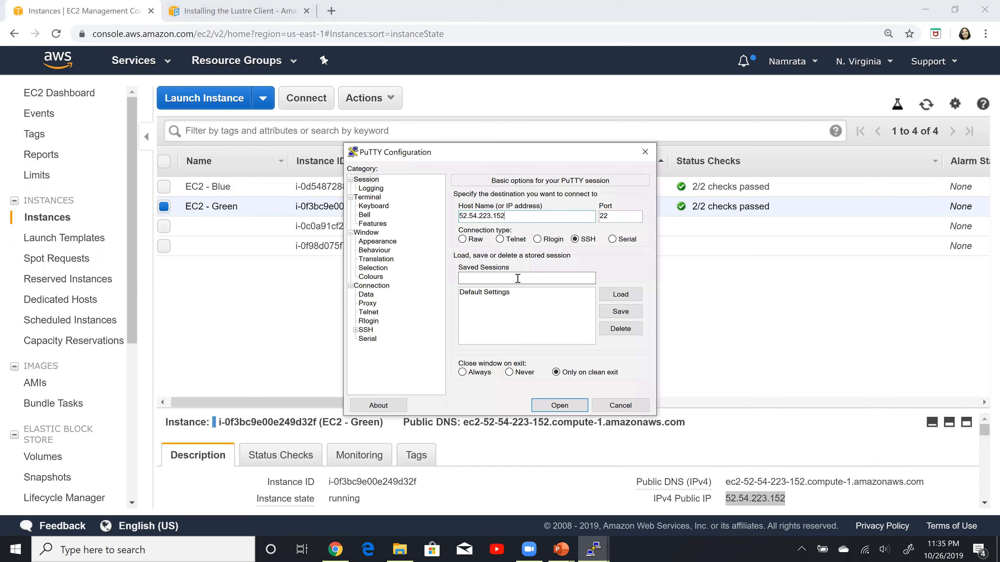
# - Set the terminal window font to Courier New, bold, 16-point
pyautogui.click(390, 242)
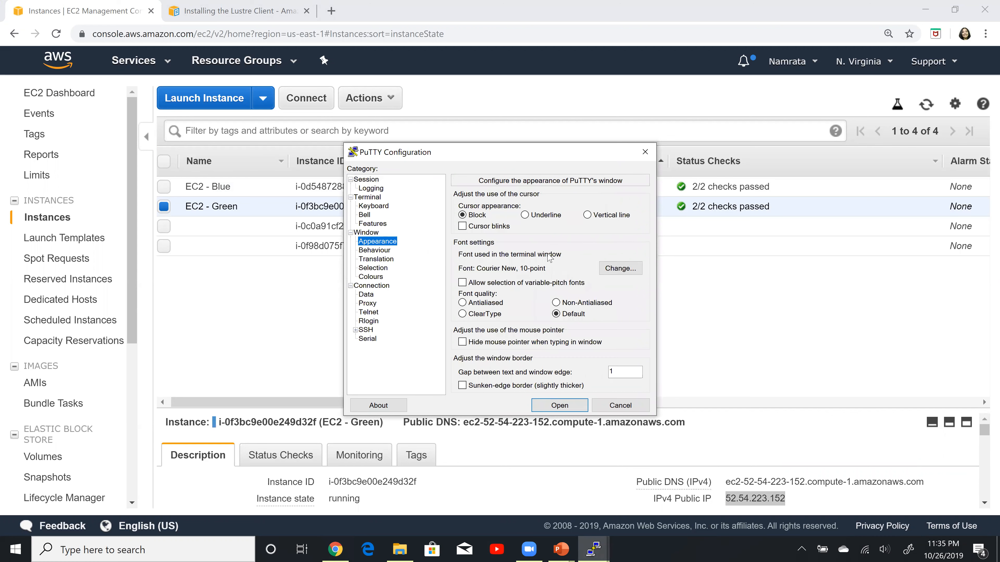
pyautogui.click(609, 264)
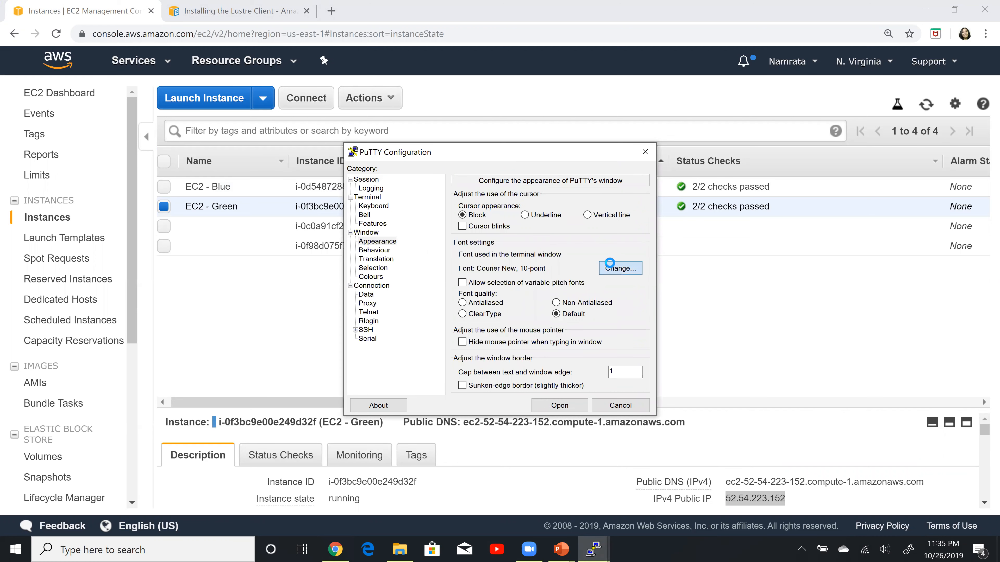
pyautogui.click(595, 302)
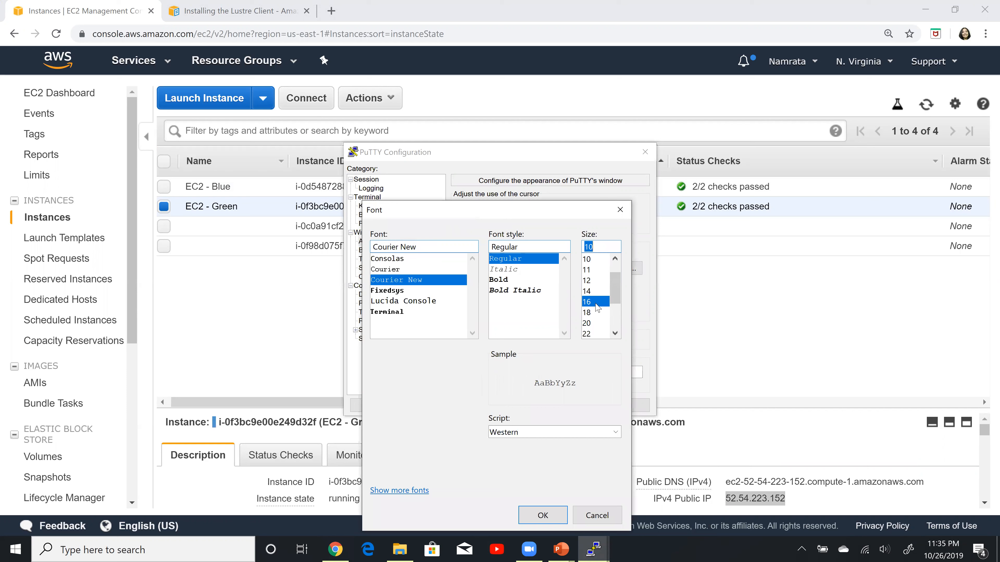
pyautogui.click(549, 513)
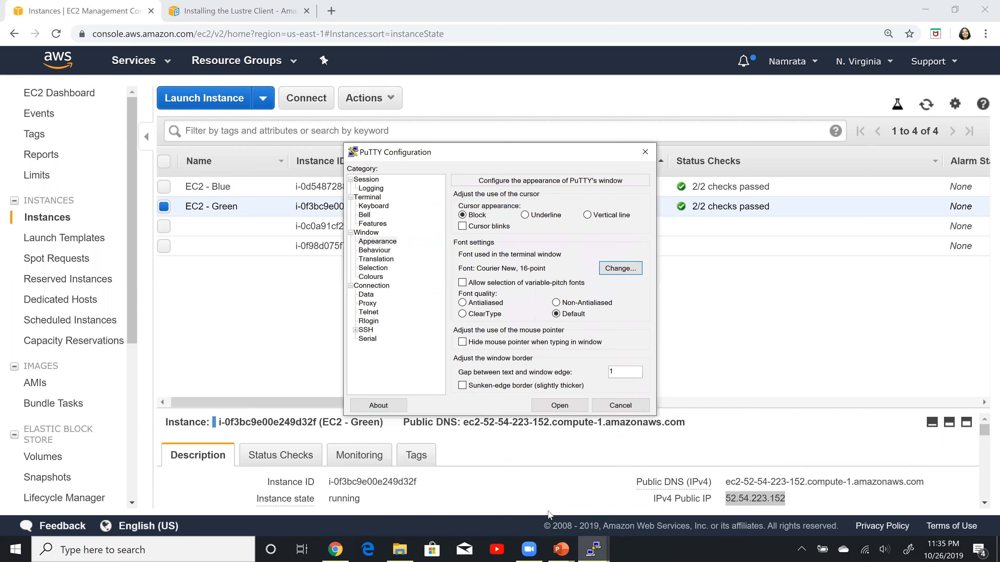
pyautogui.click(617, 272)
pyautogui.click(519, 280)
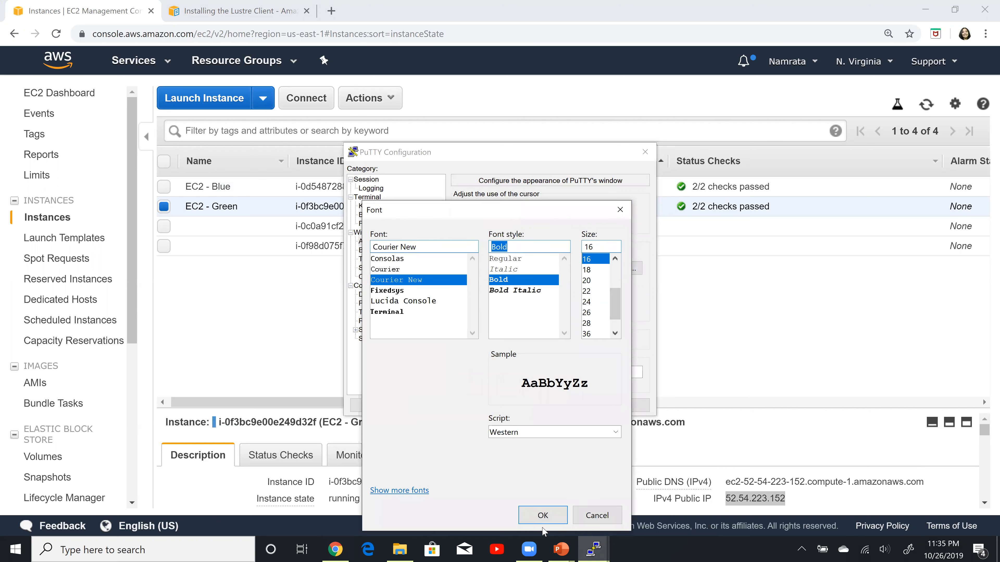
pyautogui.click(543, 517)
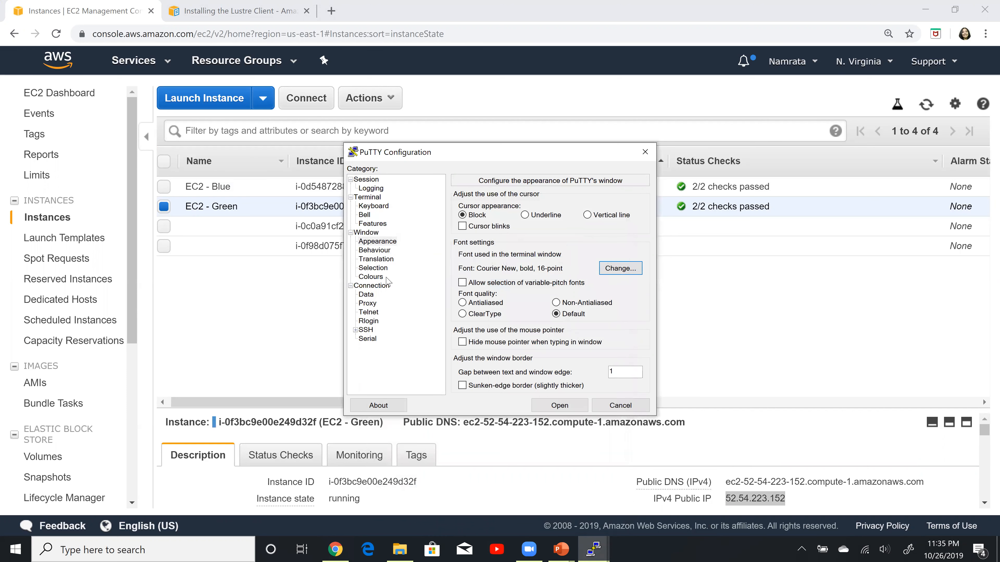
# - Change the terminal's Default Background colour to dark green (RGB 0, 128, 0)
pyautogui.click(370, 277)
pyautogui.click(504, 336)
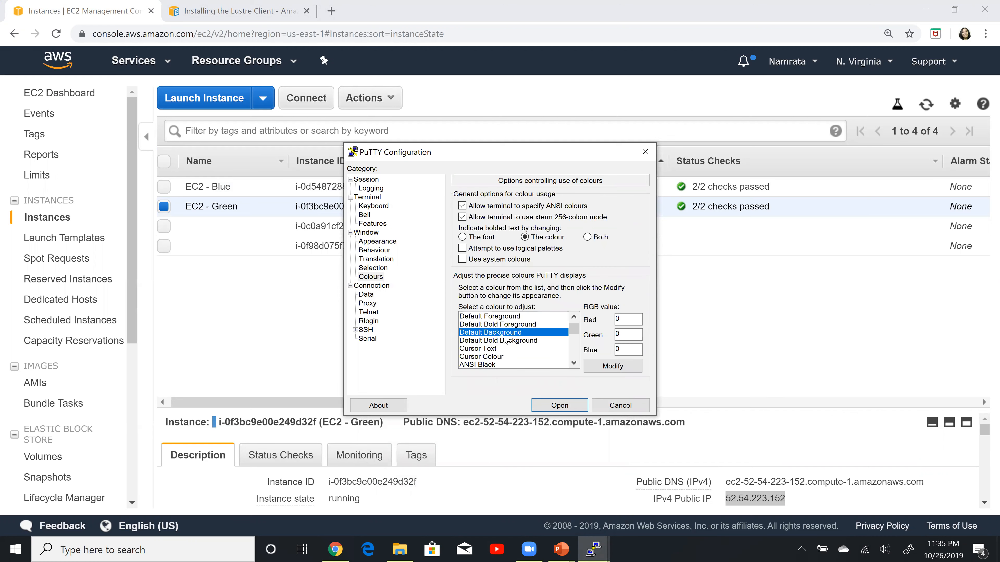
pyautogui.click(613, 366)
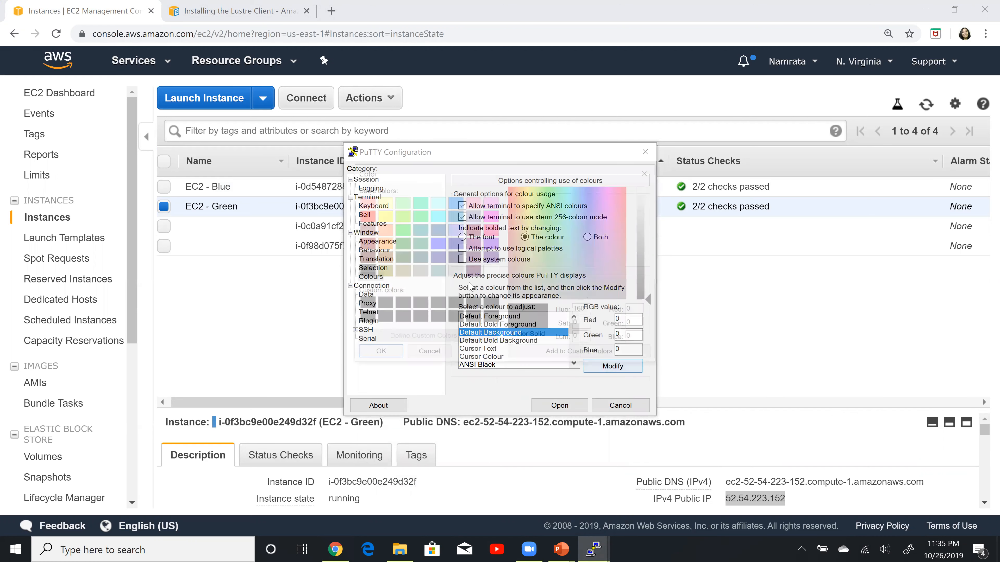
pyautogui.click(441, 271)
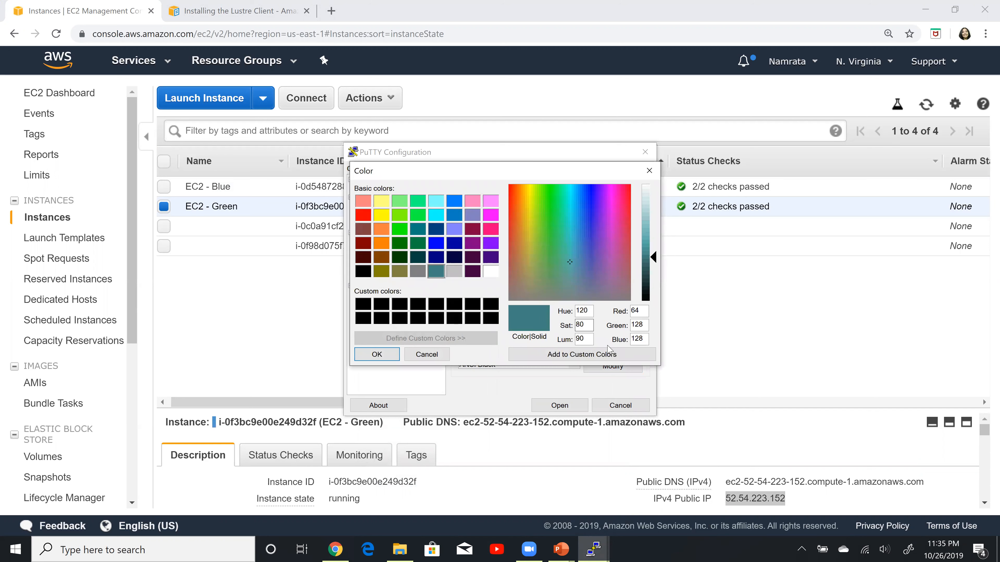
pyautogui.click(404, 243)
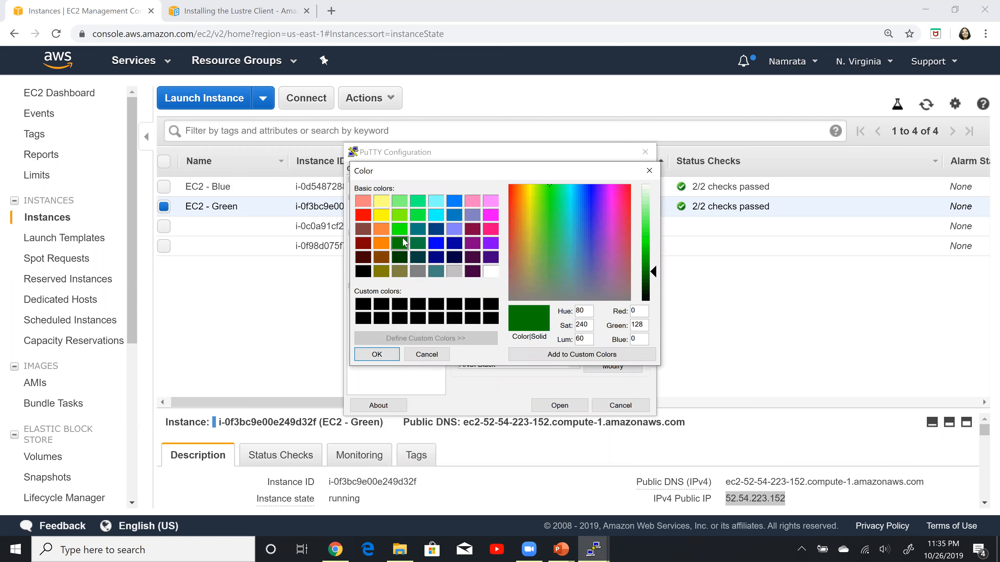
pyautogui.click(582, 355)
pyautogui.click(366, 305)
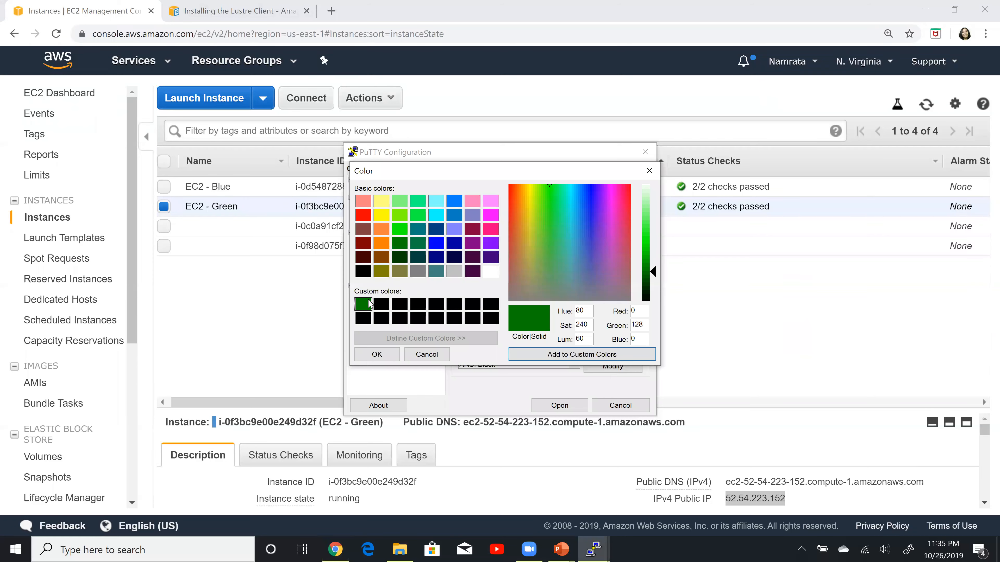
pyautogui.click(376, 354)
# - Change the terminal's Default Foreground colour to white (RGB 255, 255, 255)
pyautogui.click(516, 316)
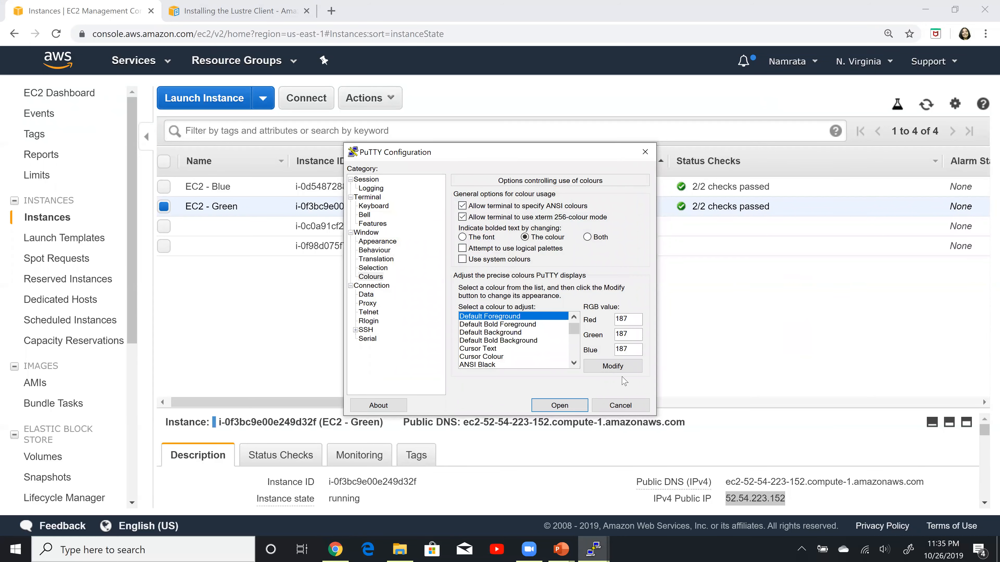
pyautogui.click(614, 366)
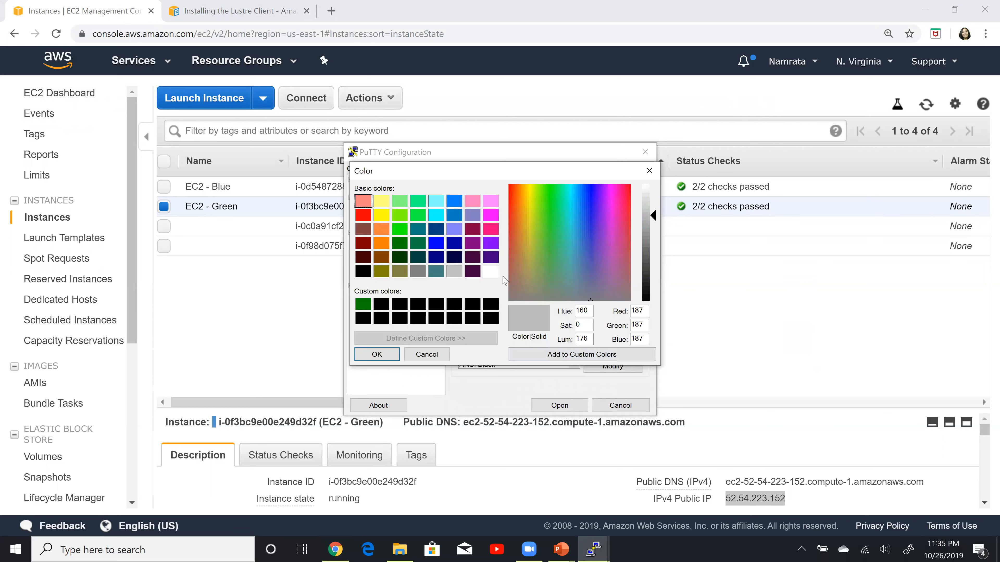
pyautogui.click(490, 271)
pyautogui.click(566, 355)
pyautogui.click(369, 305)
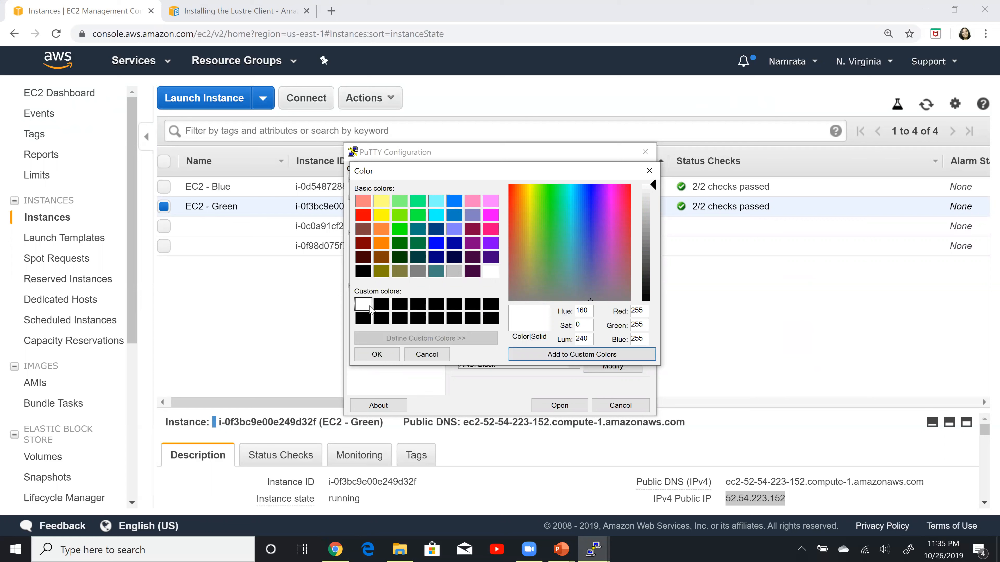
pyautogui.click(384, 356)
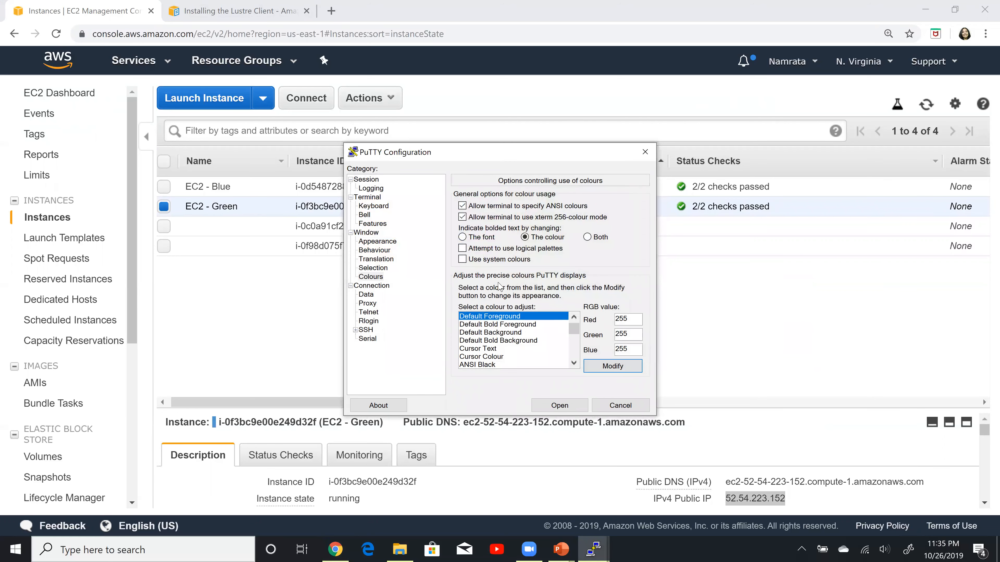
# - Choose PrivateKey.ppk from the AWSKeyPair folder as the private key file for SSH authentication
pyautogui.click(366, 330)
pyautogui.click(356, 330)
pyautogui.click(373, 339)
pyautogui.click(621, 326)
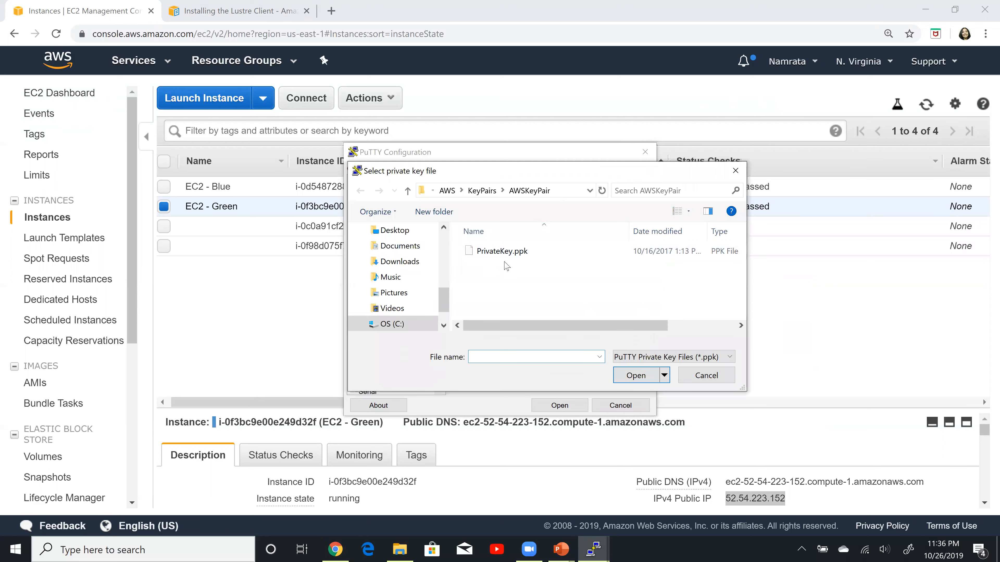
pyautogui.click(507, 256)
pyautogui.doubleClick(508, 256)
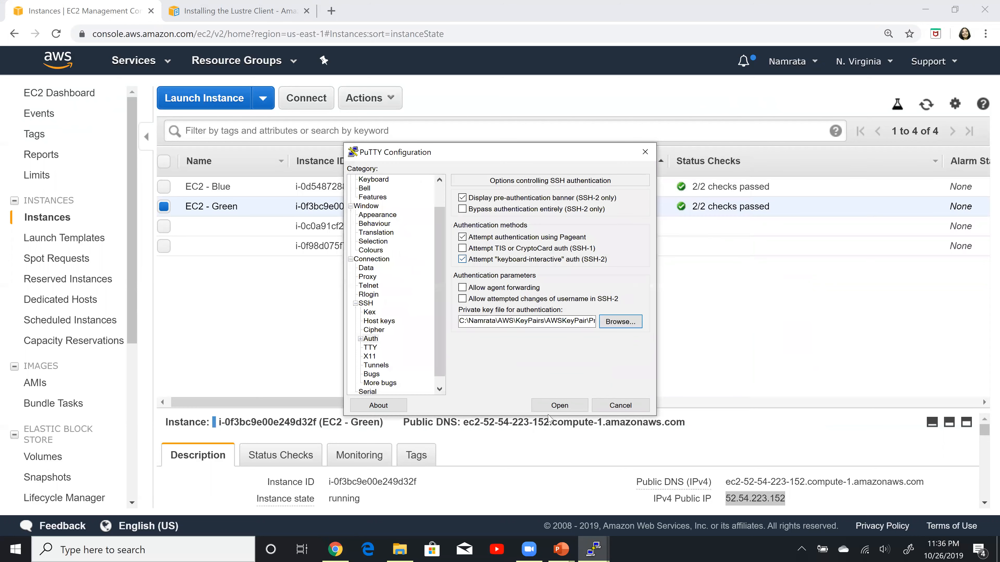
# - Connect to EC2 - Green, trusting its host key, log in as ec2-user and switch to root with sudo su
pyautogui.click(567, 410)
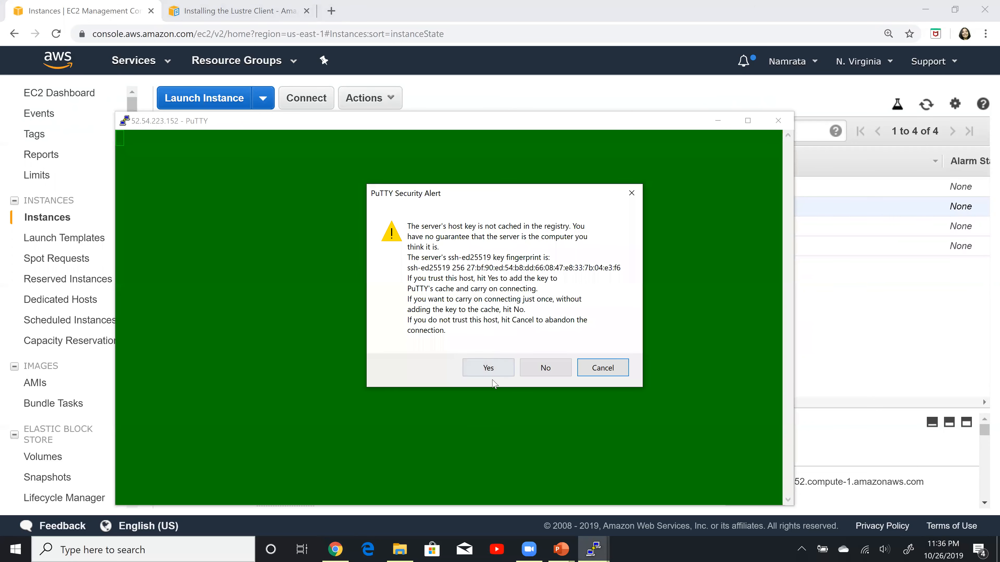
pyautogui.click(489, 368)
pyautogui.write('ec2-user')
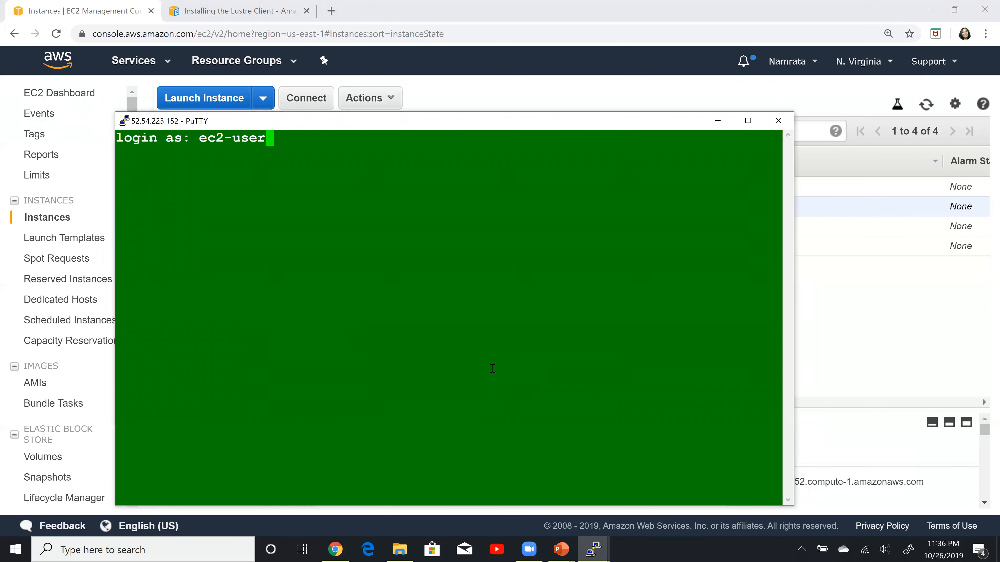
pyautogui.press('Return')
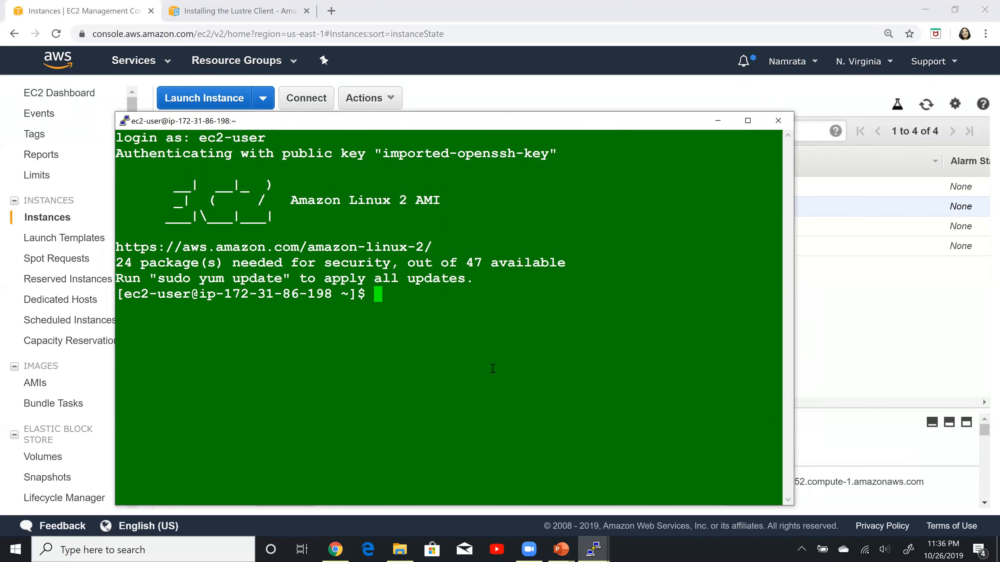
pyautogui.write('sudo su')
pyautogui.press('Return')
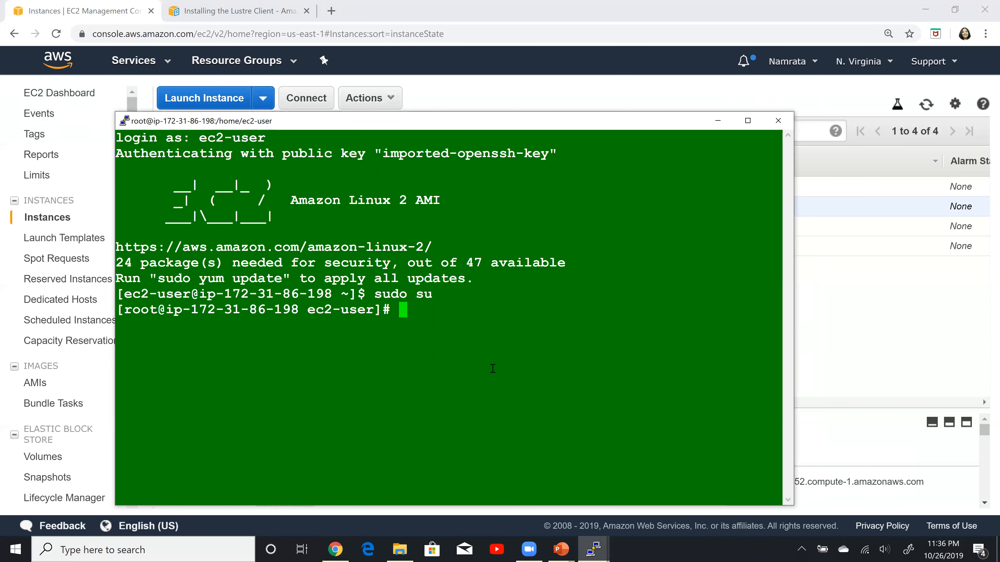
# - Switch to the PowerPoint steps slide and check the Lustre client install command for both instances
pyautogui.hotkey('alt', 'Tab')
pyautogui.hotkey('alt', 'Tab')
pyautogui.hotkey('alt', 'shift', 'Tab')
pyautogui.hotkey('alt', 'Tab')
pyautogui.hotkey('alt', 'Tab')
pyautogui.hotkey('alt', 'Tab')
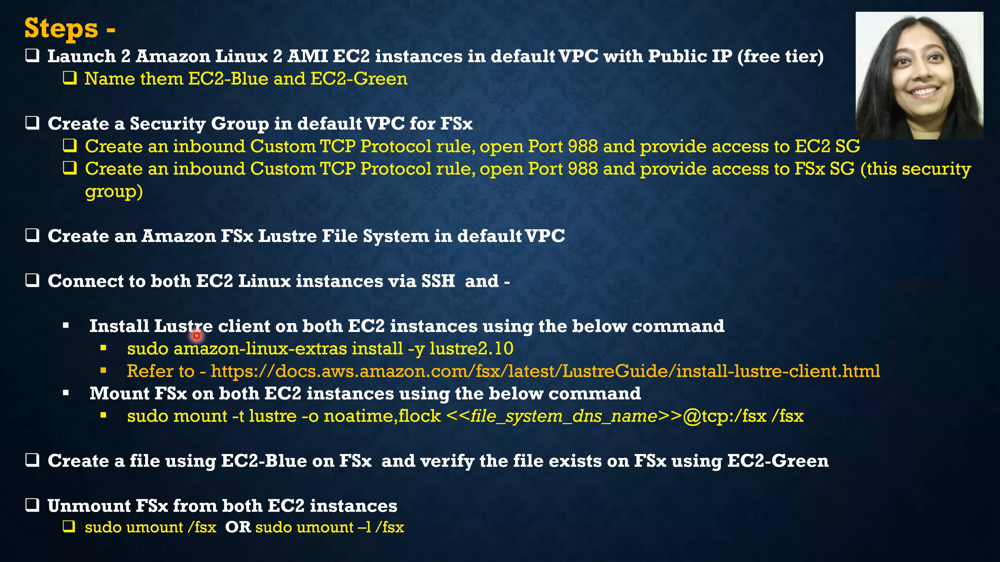
# - Install the Lustre client on EC2 - Green by running sudo amazon-linux-extras install -y lustre2.10, copied from the AWS install guide
pyautogui.hotkey('alt', 'Tab')
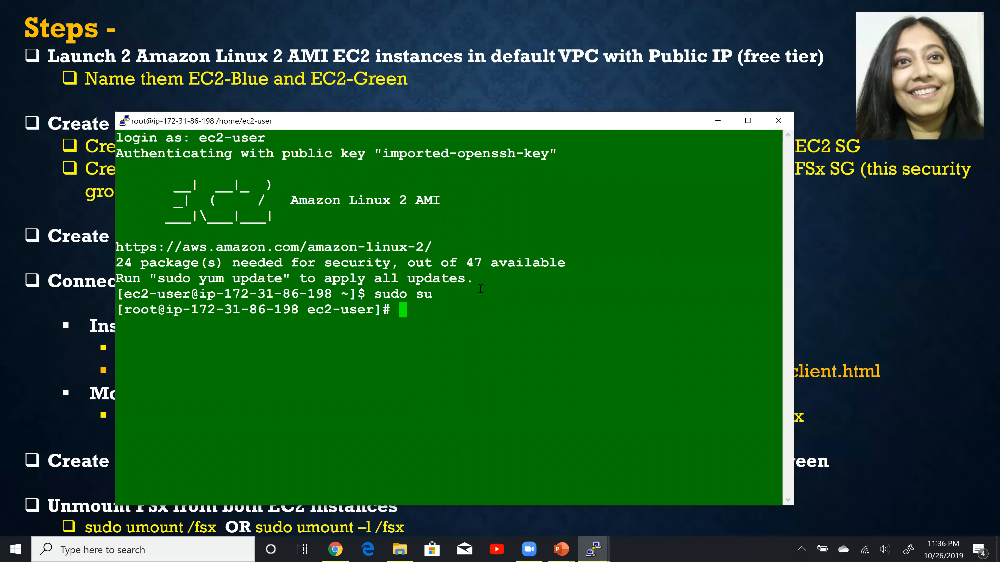
pyautogui.hotkey('alt', 'Tab')
pyautogui.hotkey('alt', 'Tab')
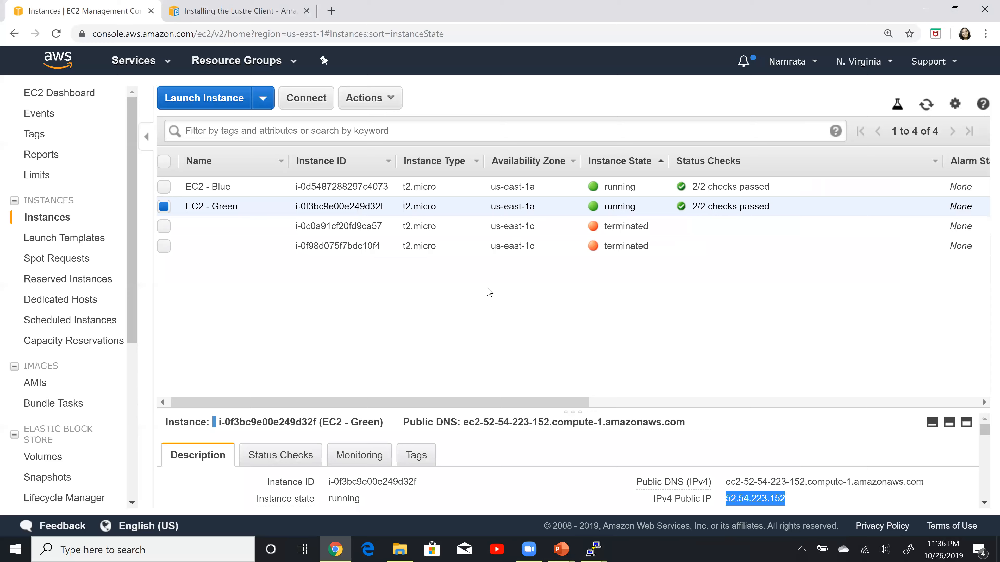
pyautogui.hotkey('alt', 'Tab')
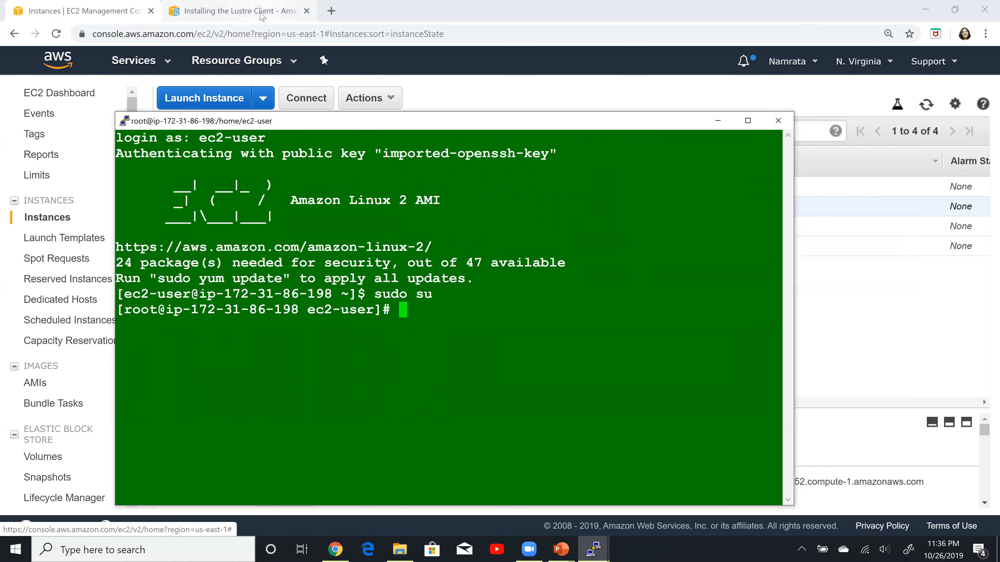
pyautogui.click(262, 16)
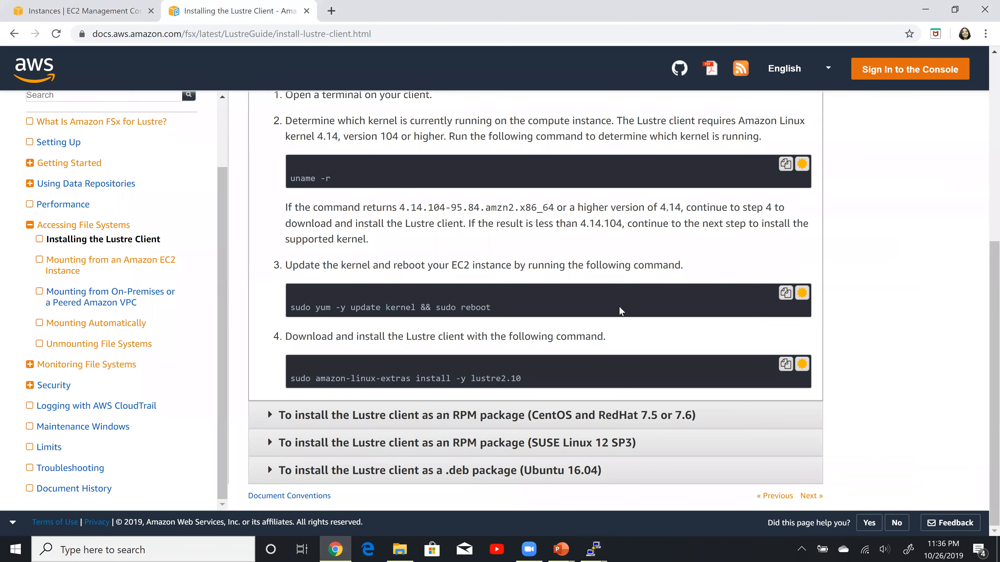
pyautogui.click(784, 365)
pyautogui.hotkey('alt', 'Tab')
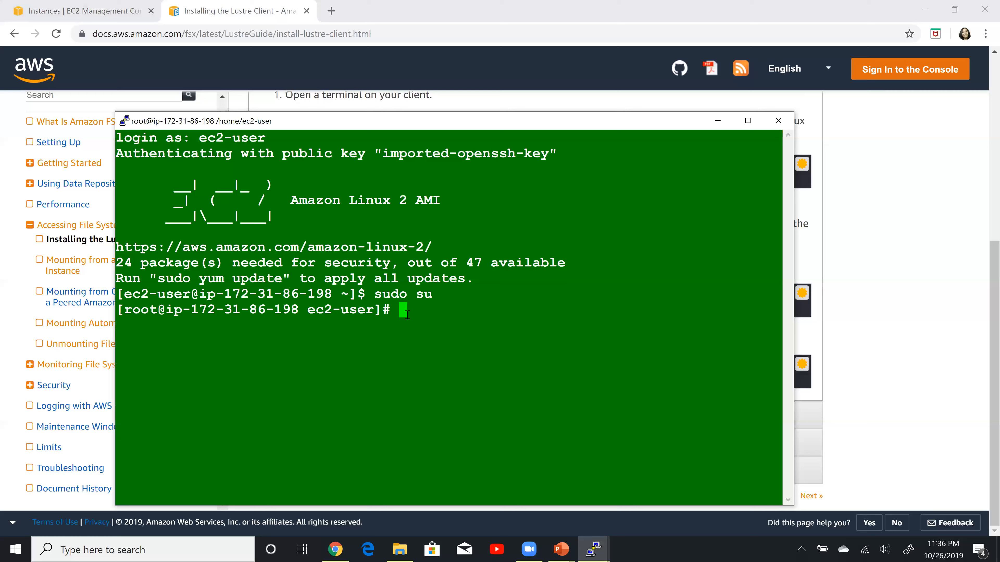
pyautogui.rightClick(406, 315)
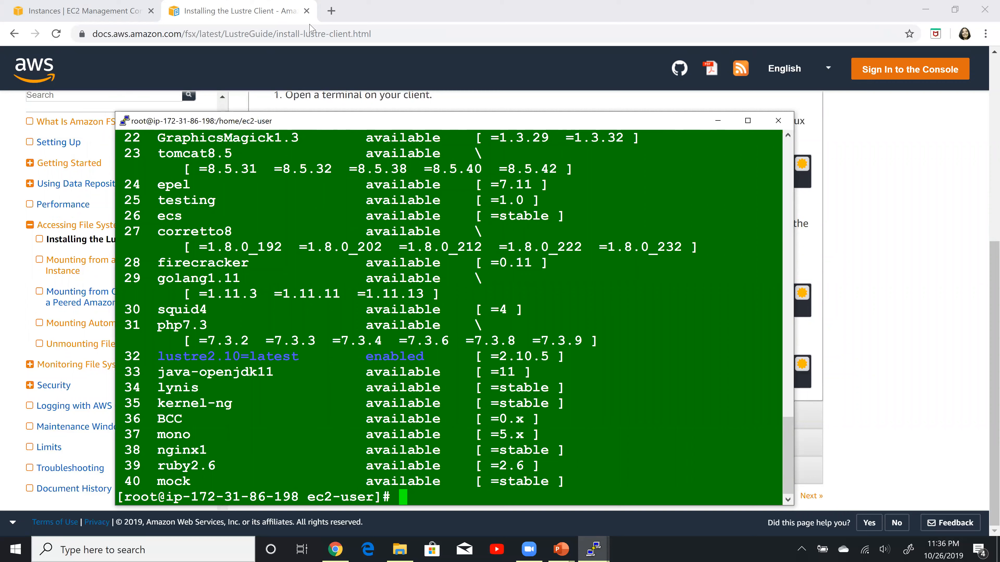
# - Go to Amazon FSx in the AWS console in Chrome and open the attach instructions for the SharedFSx file system
pyautogui.click(57, 6)
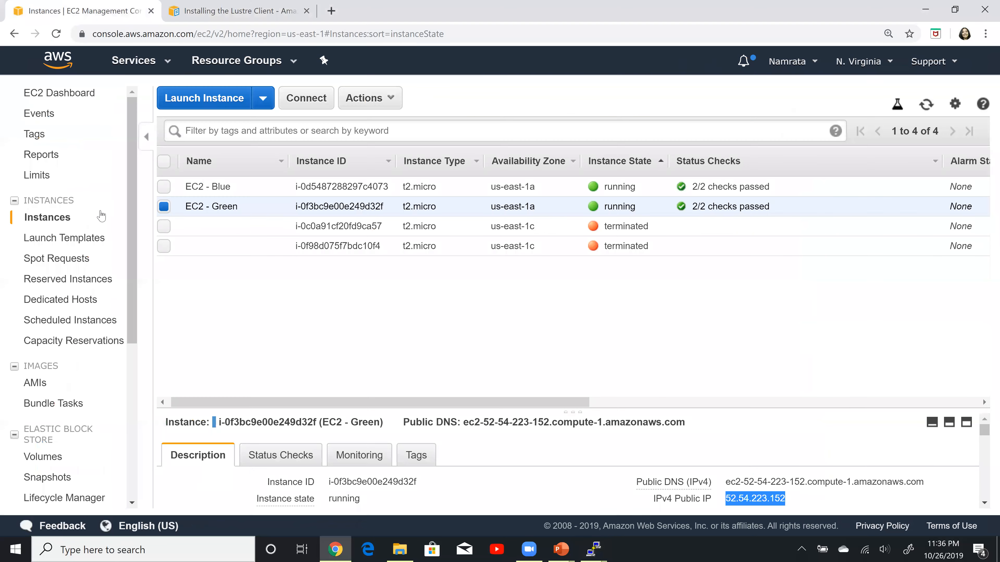
pyautogui.click(167, 67)
pyautogui.click(43, 153)
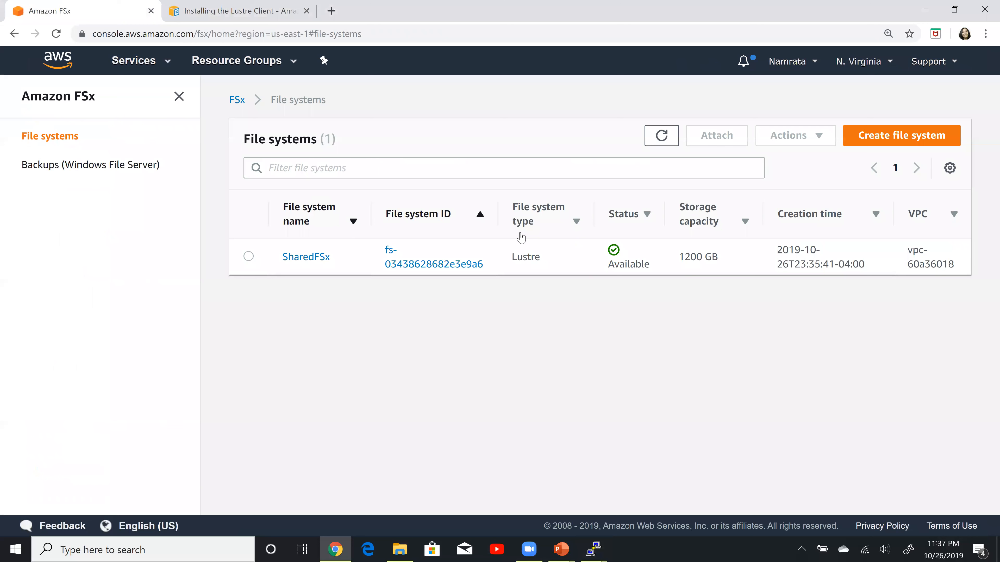
pyautogui.click(248, 257)
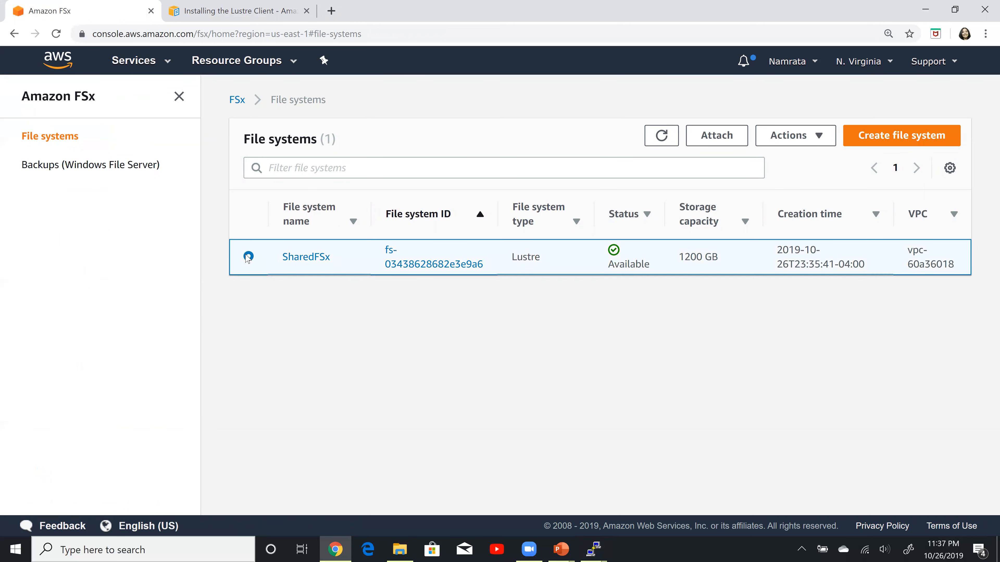
pyautogui.click(716, 139)
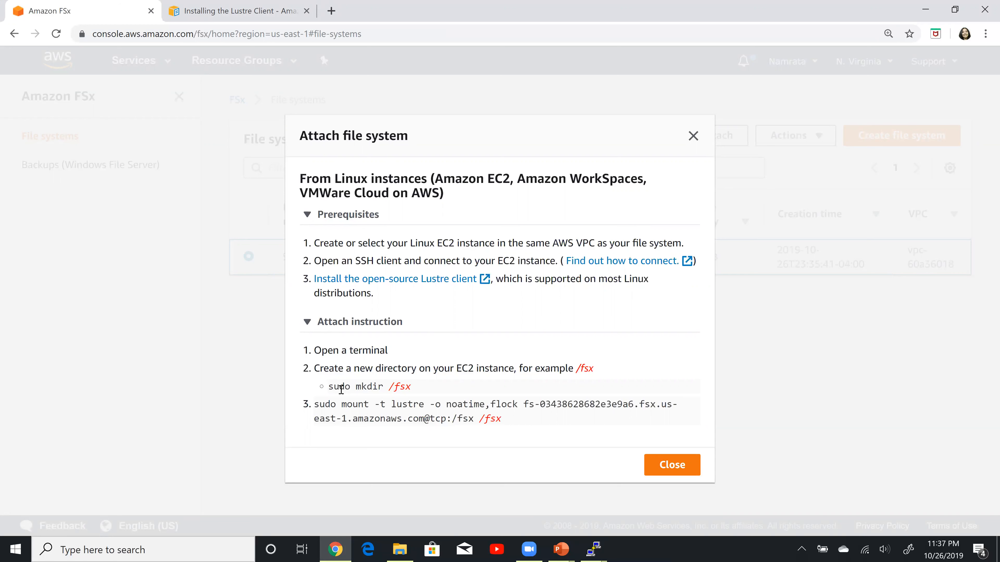
# - Compare the mount command on the PowerPoint steps slide with the one in the SharedFSx attach instructions
pyautogui.click(574, 547)
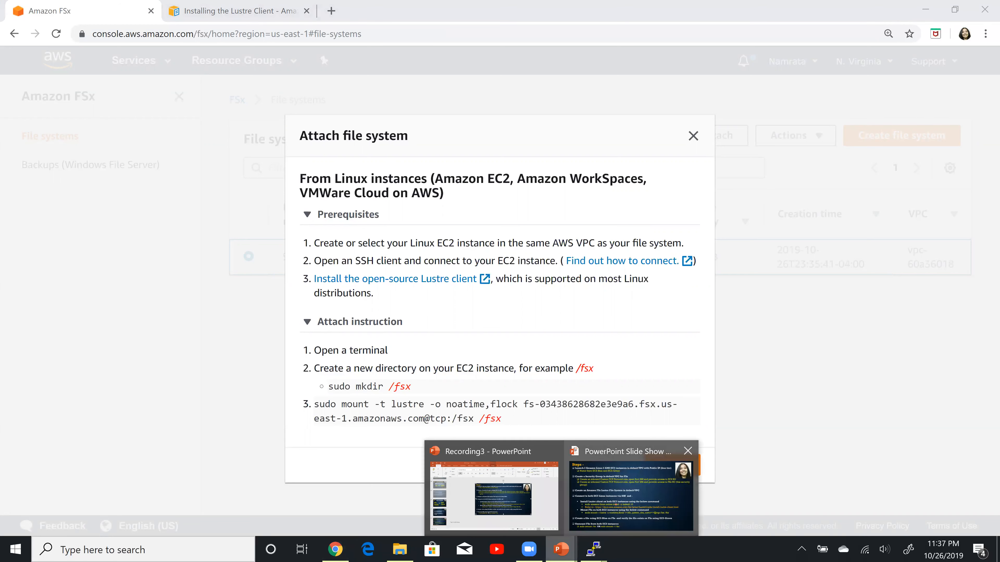
pyautogui.click(591, 527)
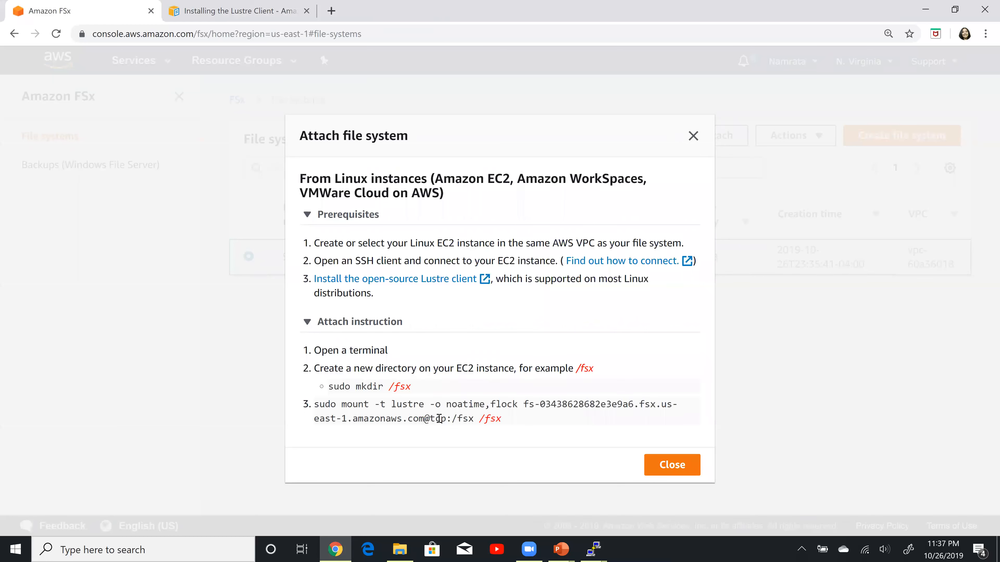
pyautogui.tripleClick(439, 419)
pyautogui.tripleClick(526, 410)
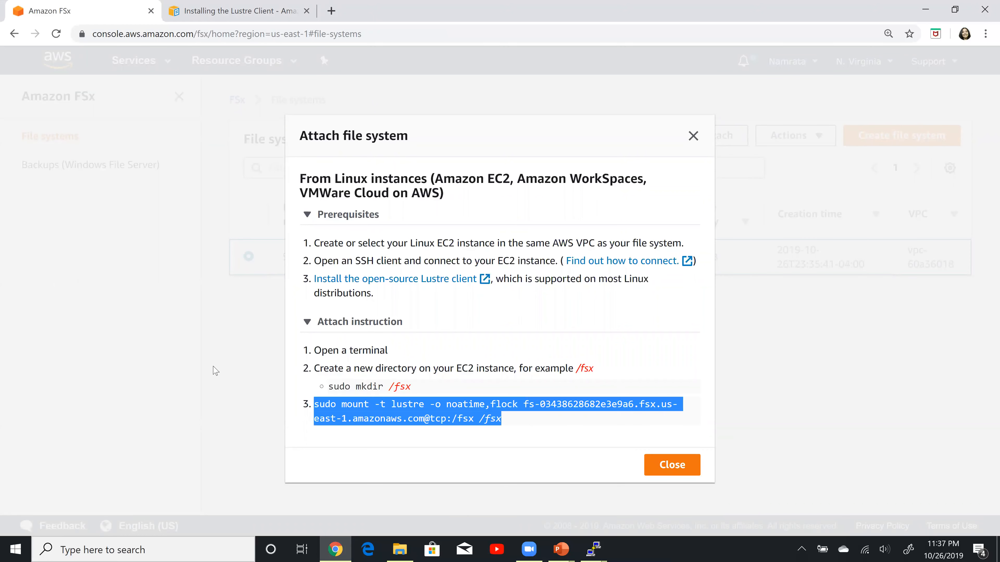
pyautogui.click(413, 399)
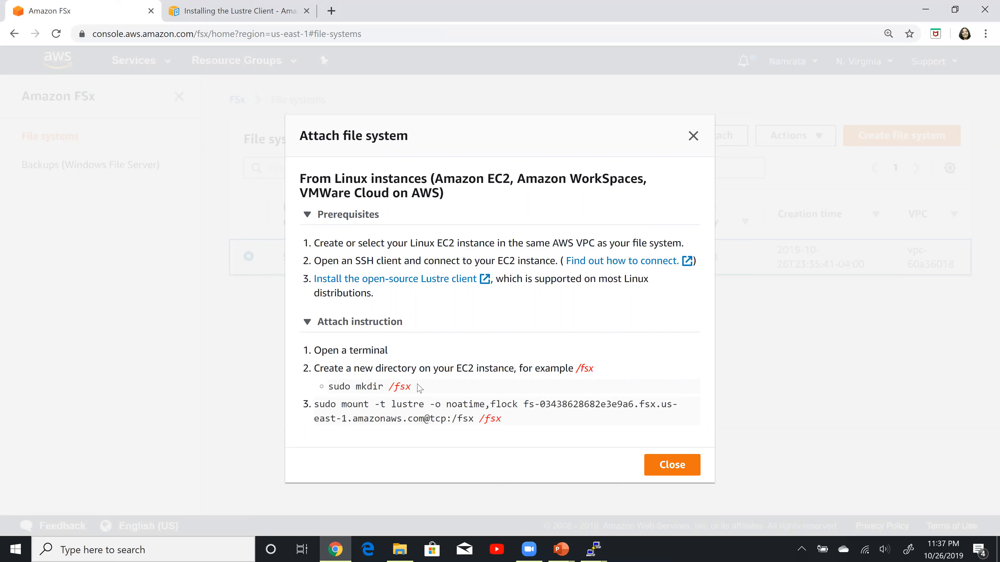
# - Copy sudo mkdir /fsx from the attach instructions and run it in the EC2 - Blue PuTTY session
pyautogui.moveTo(417, 388); pyautogui.dragTo(328, 384)
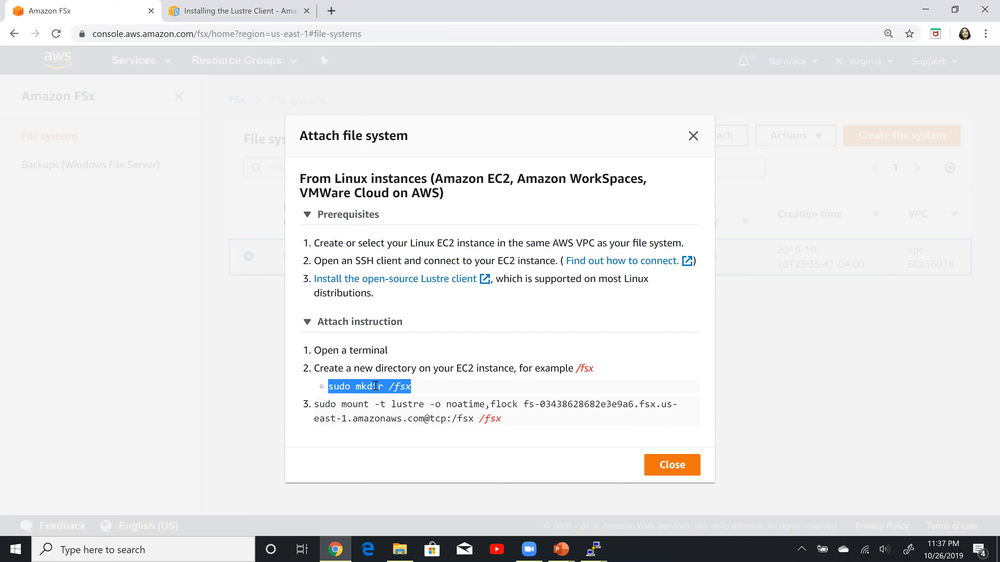
pyautogui.rightClick(375, 385)
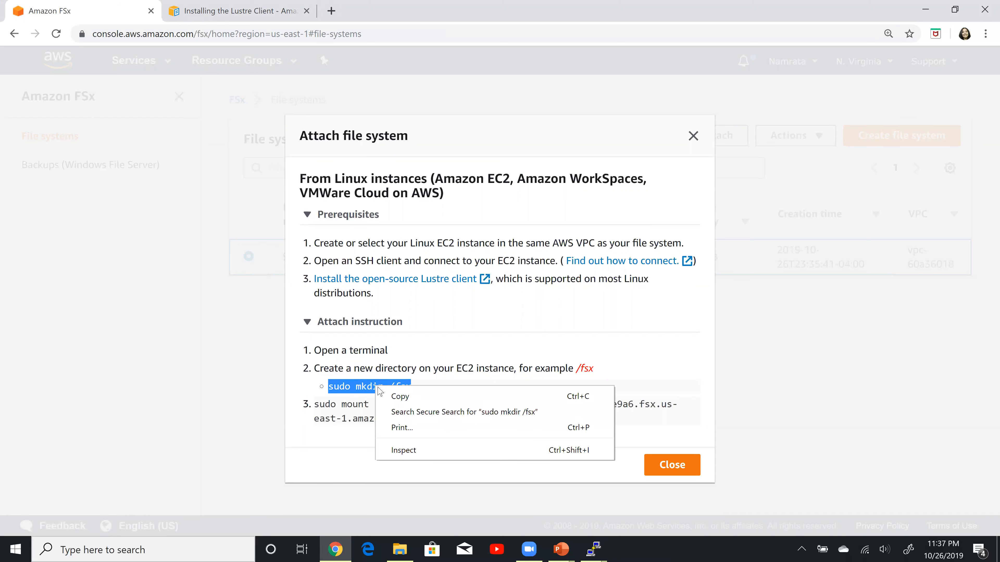
pyautogui.click(397, 397)
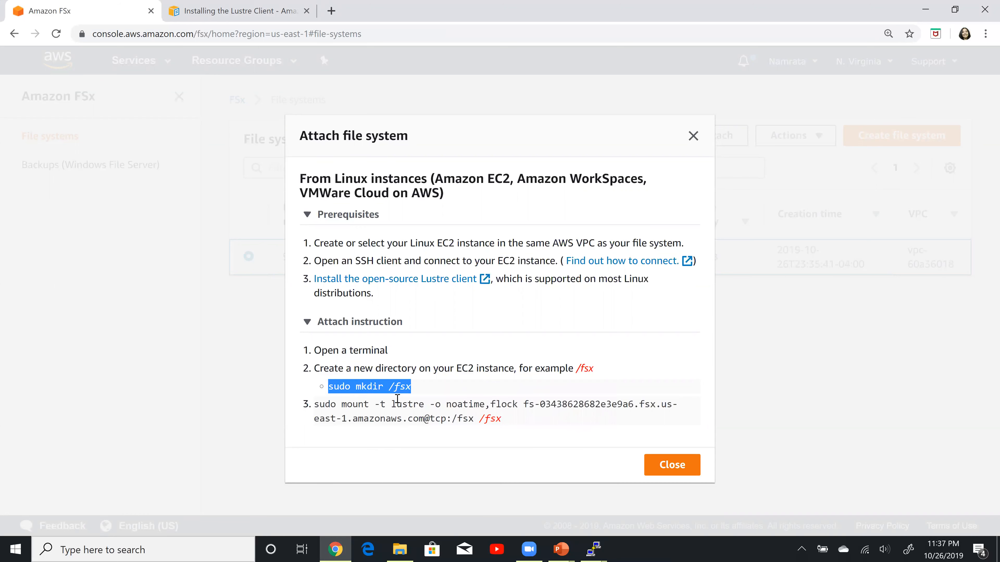
pyautogui.hotkey('alt', 'Tab')
pyautogui.hotkey('alt', 'Tab')
pyautogui.hotkey('alt', 'Tab')
pyautogui.hotkey('alt', 'Tab')
pyautogui.hotkey('alt', 'Tab')
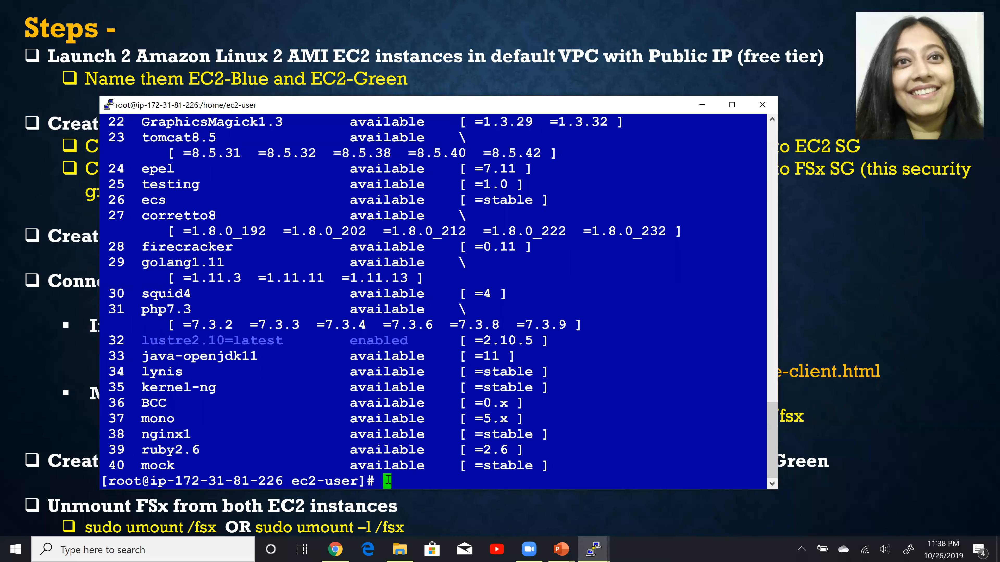
pyautogui.rightClick(388, 480)
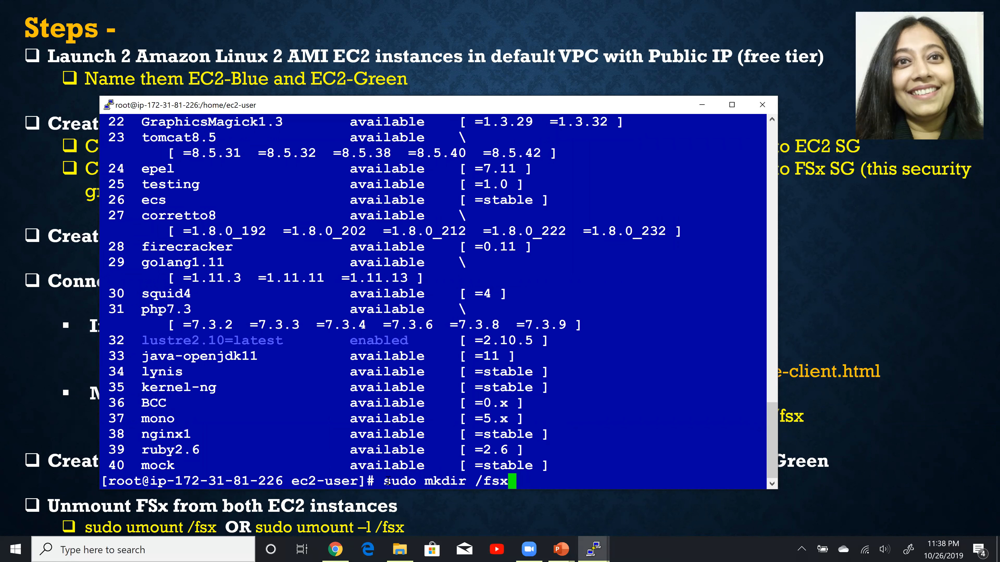
pyautogui.press('Return')
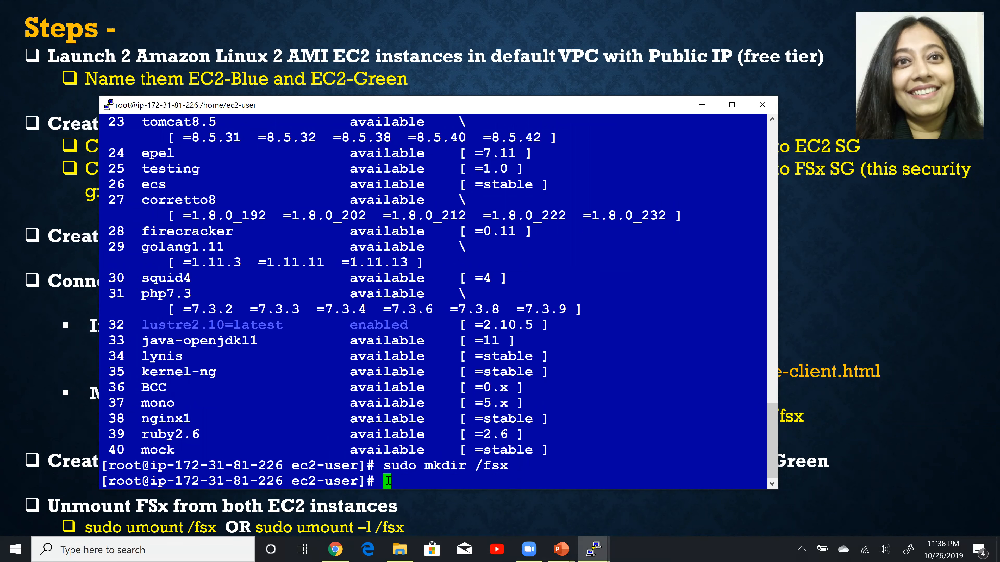
# - Mount SharedFSx at /fsx on EC2 - Blue with the sudo mount -t lustre -o noatime,flock command from the attach instructions
pyautogui.hotkey('alt', 'Tab')
pyautogui.hotkey('alt', 'Tab')
pyautogui.hotkey('alt', 'Tab')
pyautogui.hotkey('alt', 'Tab')
pyautogui.click(407, 410)
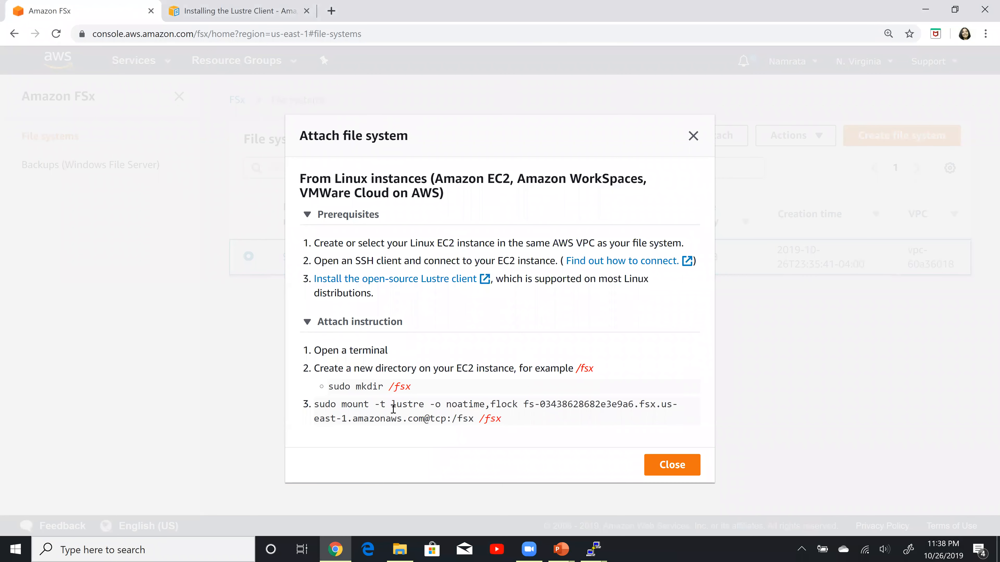
pyautogui.moveTo(316, 404); pyautogui.dragTo(524, 422)
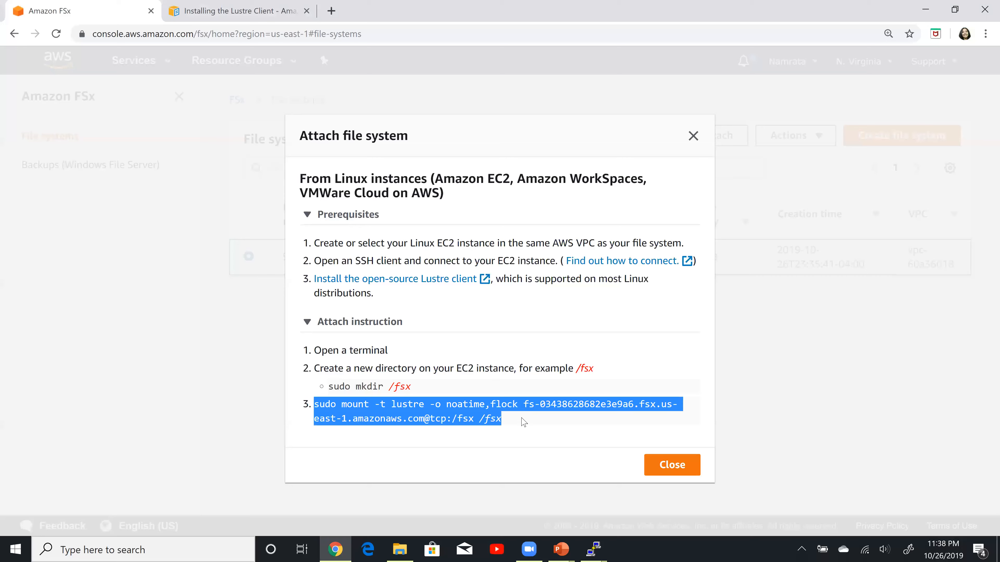
pyautogui.rightClick(459, 413)
pyautogui.click(483, 424)
pyautogui.hotkey('alt', 'Tab')
pyautogui.rightClick(385, 480)
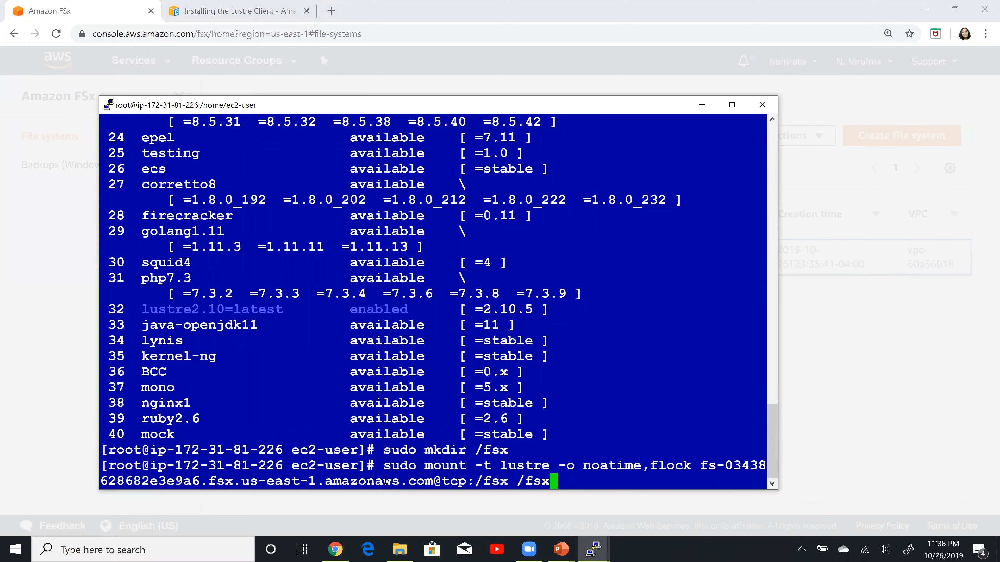
pyautogui.press('Return')
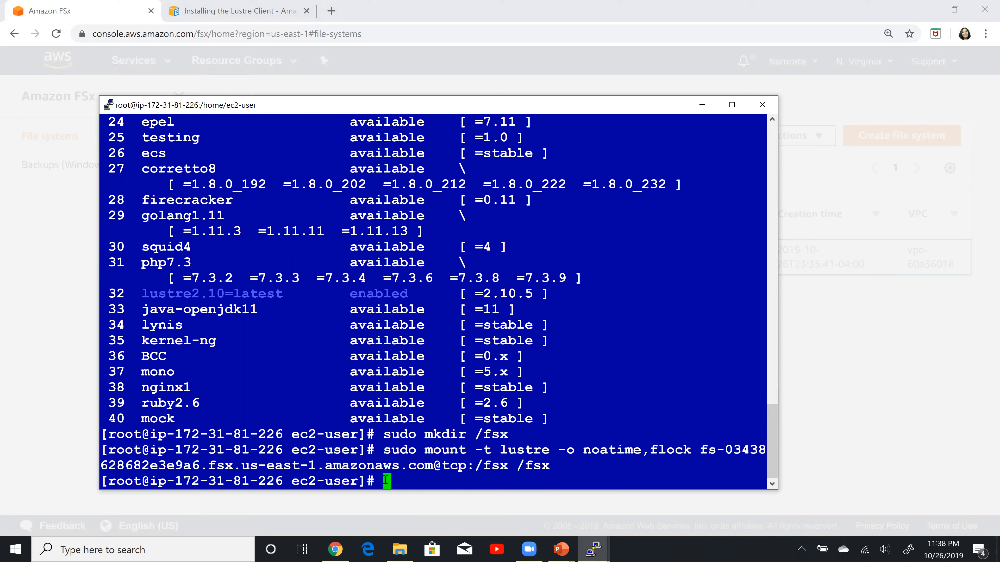
# - Create the /fsx directory on EC2 - Green by running sudo mkdir /fsx from the attach instructions
pyautogui.hotkey('alt', 'Tab')
pyautogui.hotkey('alt', 'Tab')
pyautogui.hotkey('alt', 'Tab')
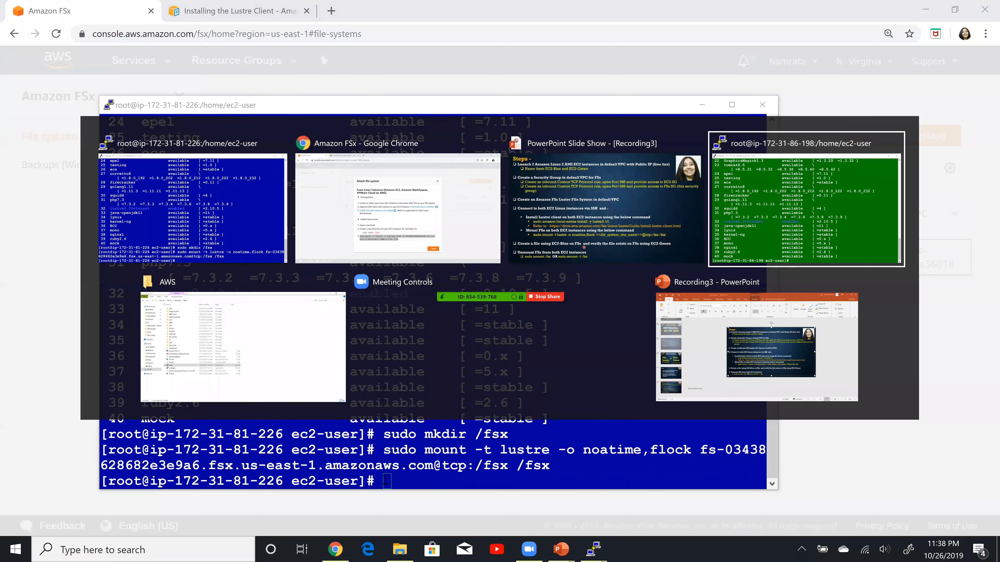
pyautogui.hotkey('alt', 'Tab')
pyautogui.hotkey('alt', 'Tab')
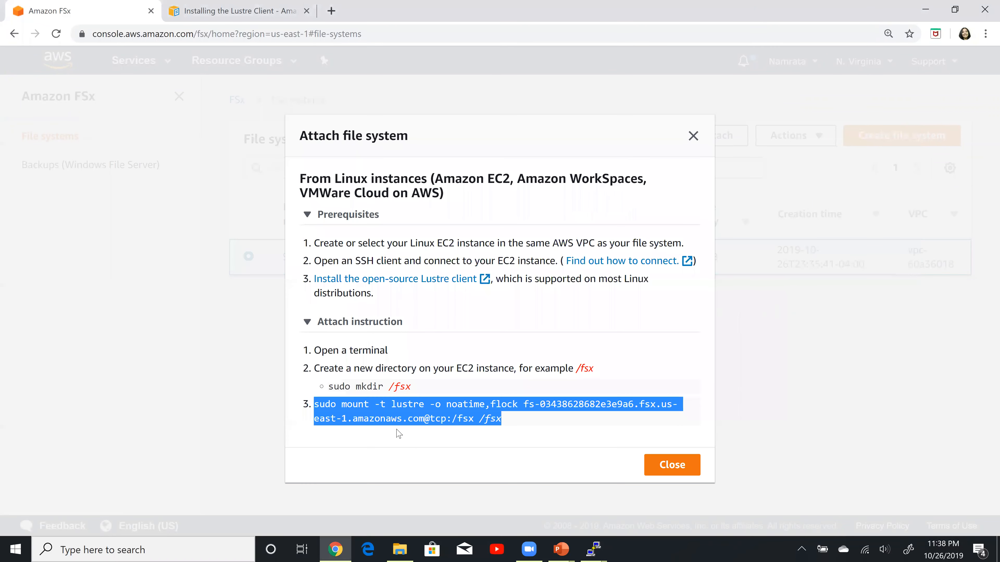
pyautogui.tripleClick(330, 385)
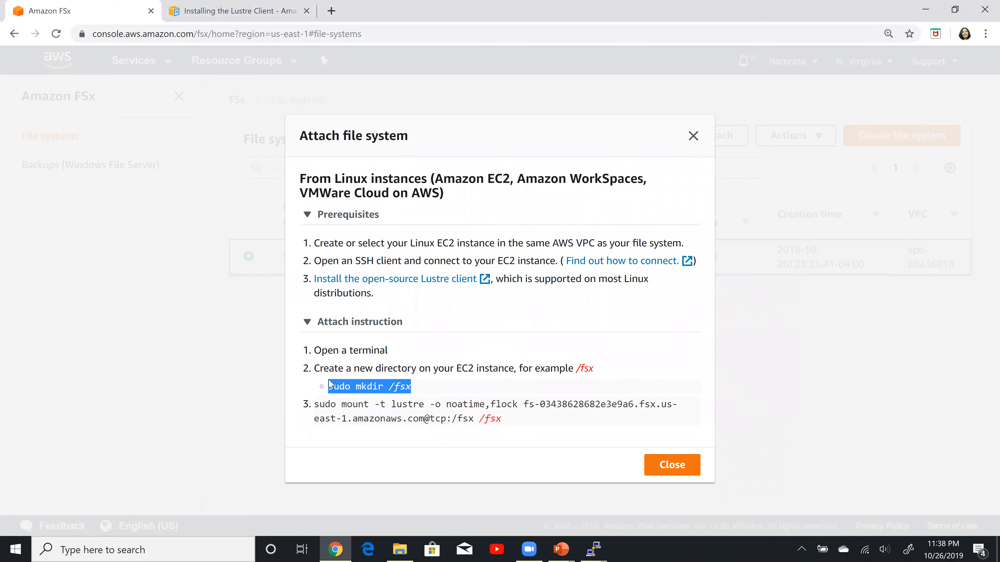
pyautogui.hotkey('alt', 'Tab')
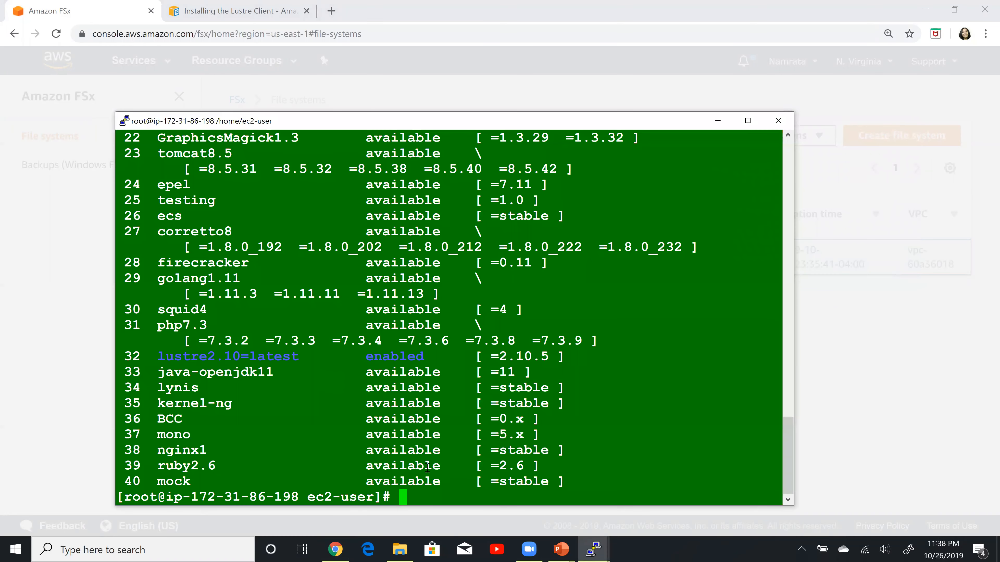
pyautogui.rightClick(405, 498)
pyautogui.press('Return')
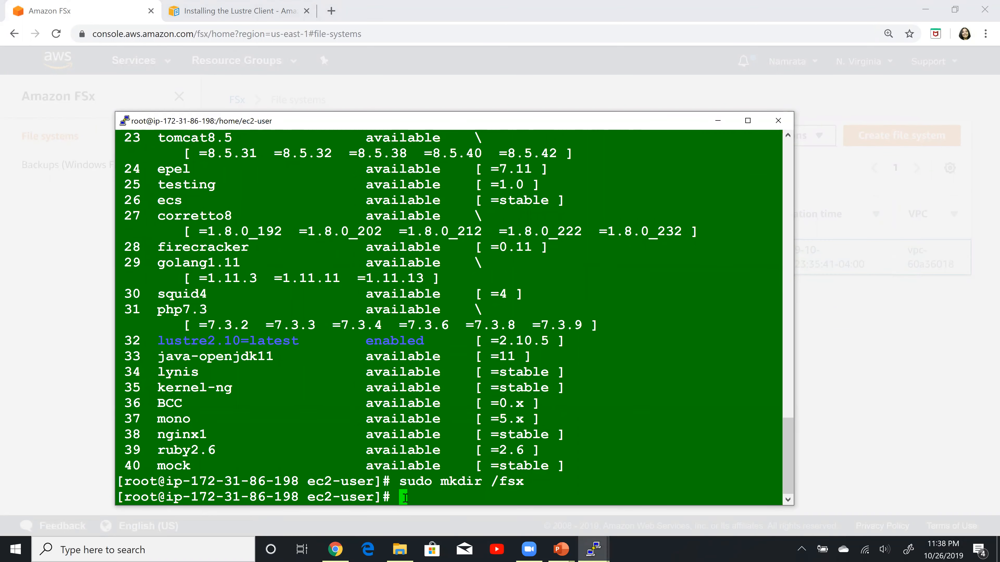
# - Mount SharedFSx at /fsx on EC2 - Green with the sudo mount -t lustre -o noatime,flock command from the attach instructions
pyautogui.hotkey('alt', 'Tab')
pyautogui.hotkey('alt', 'Tab')
pyautogui.hotkey('alt', 'Tab')
pyautogui.hotkey('alt', 'shift', 'Tab')
pyautogui.hotkey('alt', 'shift', 'Tab')
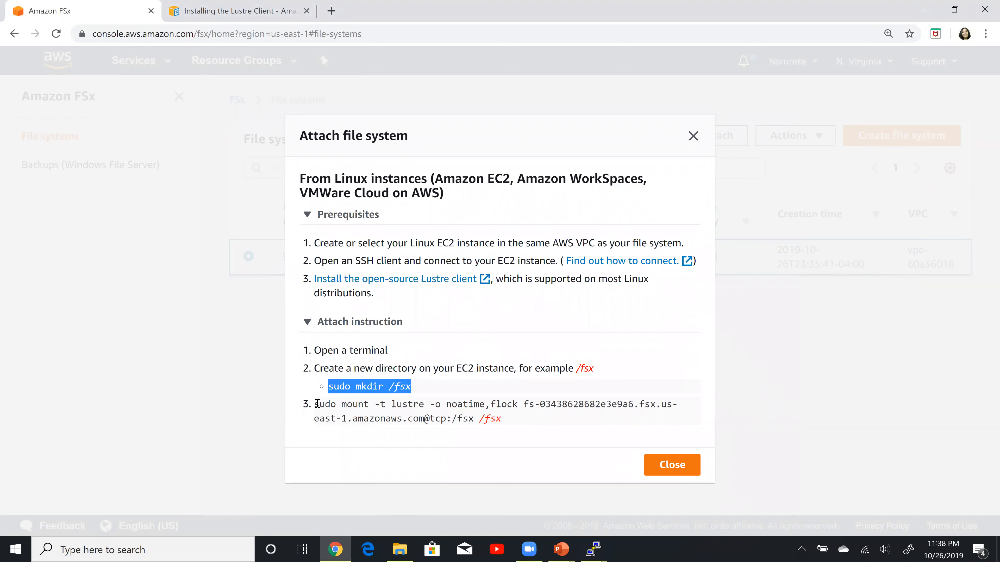
pyautogui.click(315, 405)
pyautogui.moveTo(315, 405); pyautogui.dragTo(523, 423)
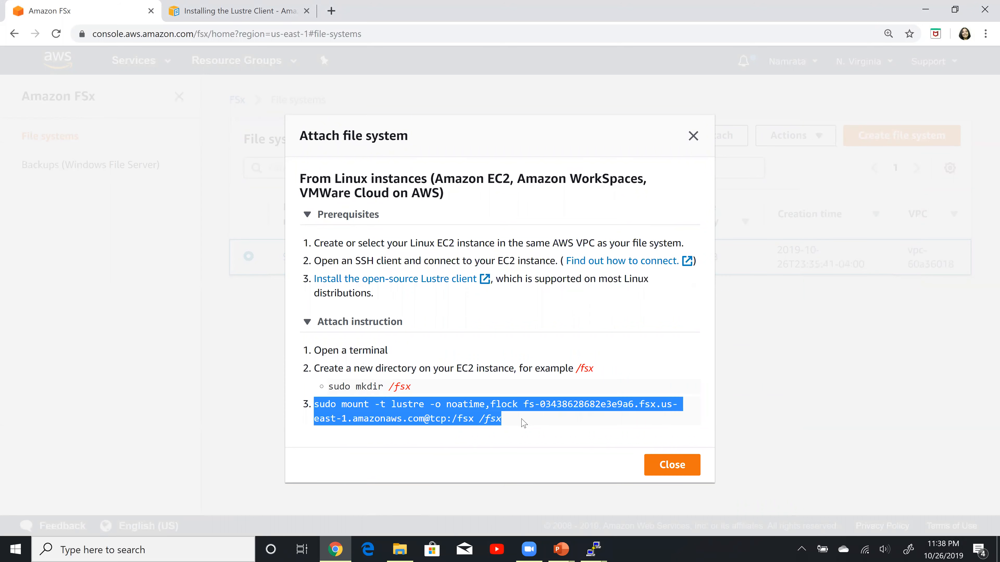
pyautogui.hotkey('alt', 'Tab')
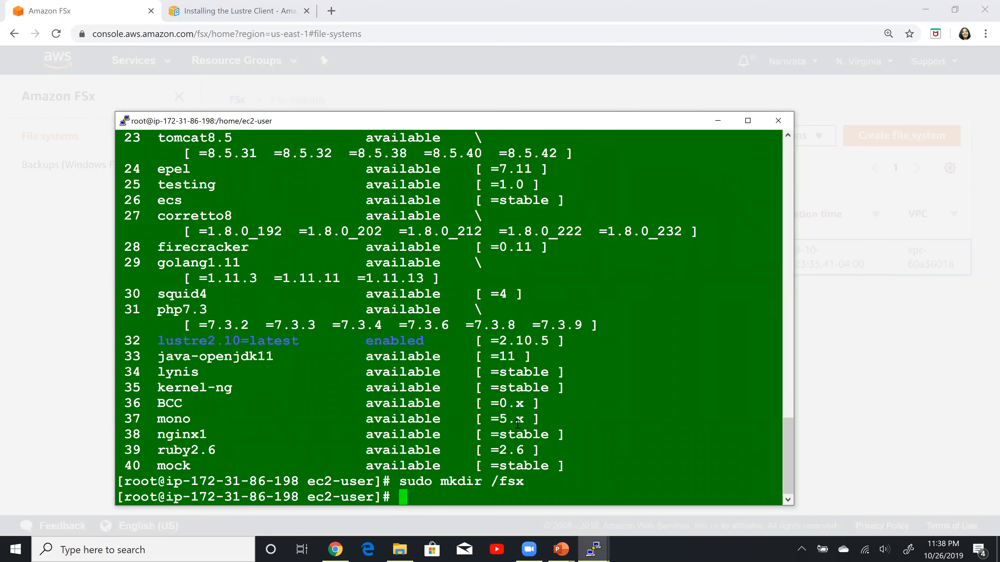
pyautogui.rightClick(406, 491)
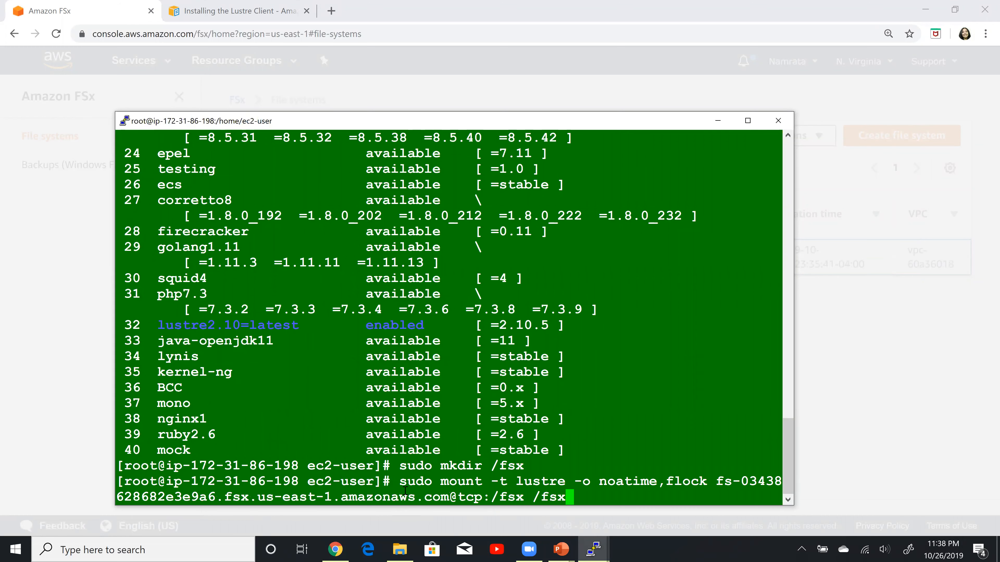
pyautogui.press('Return')
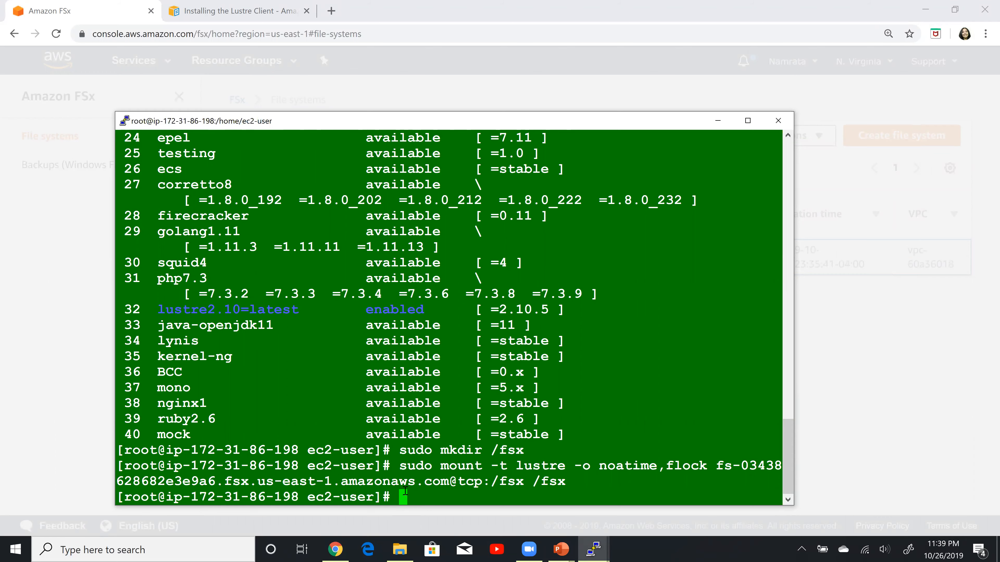
# - Switch to the PowerPoint steps slide and check the task about creating a file with EC2-Blue and verifying it with EC2-Green
pyautogui.hotkey('alt', 'Tab')
pyautogui.hotkey('alt', 'Tab')
pyautogui.hotkey('alt', 'Tab')
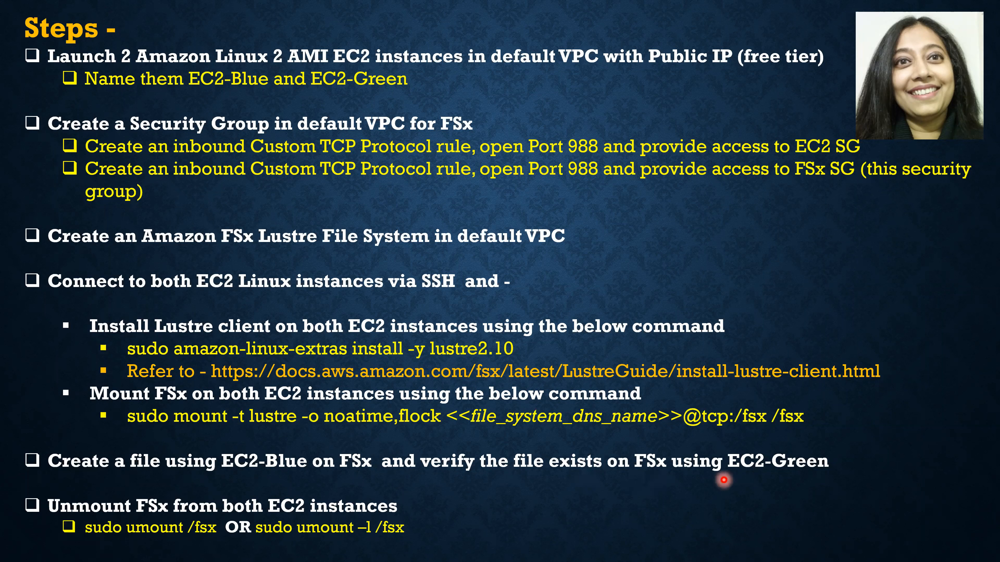
# - Switch to the EC2 - Blue PuTTY terminal and run cd / fsx to change directory
pyautogui.hotkey('alt', 'Tab')
pyautogui.press('Tab')
pyautogui.press('Tab')
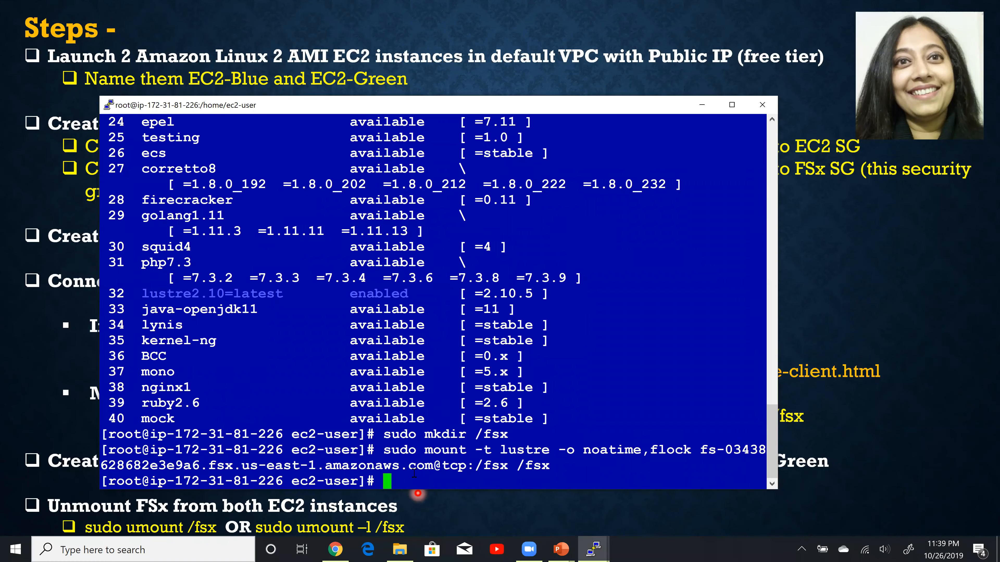
pyautogui.write('cd / fsx')
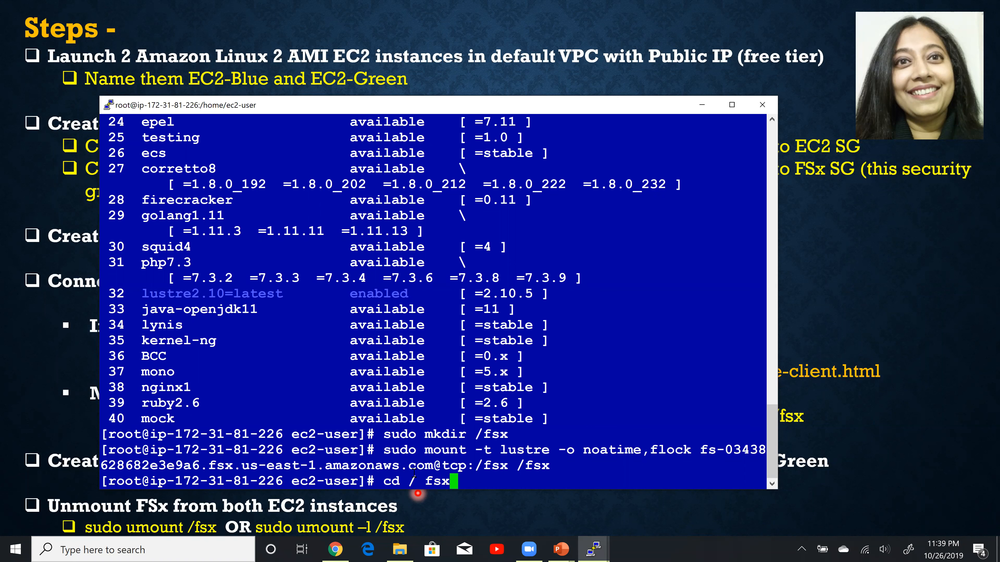
pyautogui.press('Return')
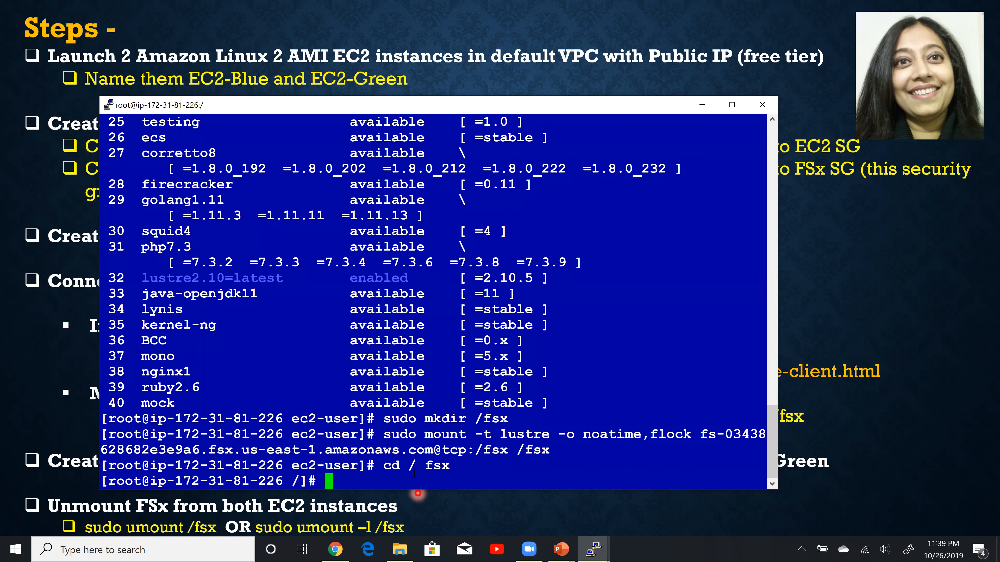
# - Create test.txt with vim in the root directory on EC2 - Blue, containing "this file was created using EC2 Blue", and save it
pyautogui.write('vim test')
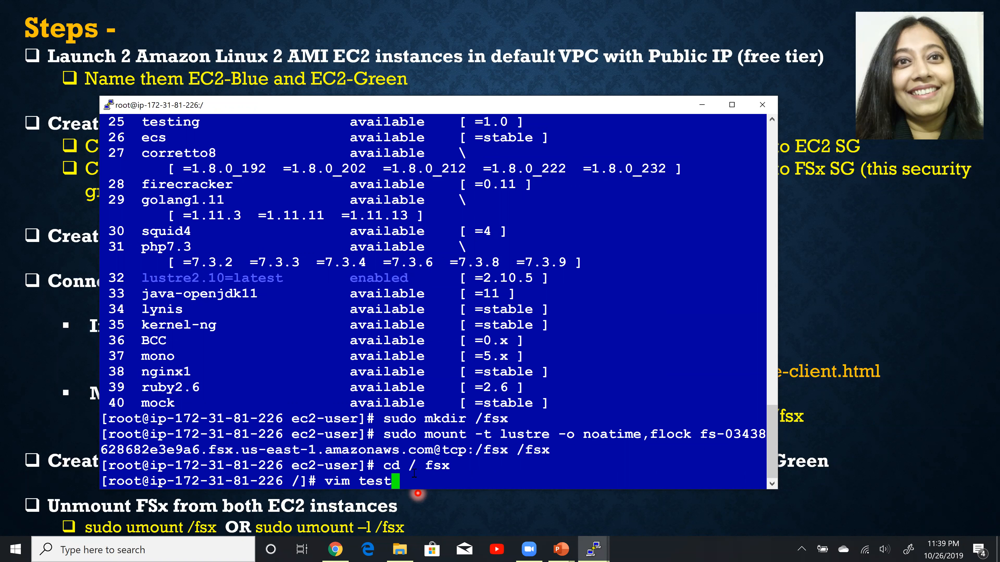
pyautogui.write('.txt')
pyautogui.press('Return')
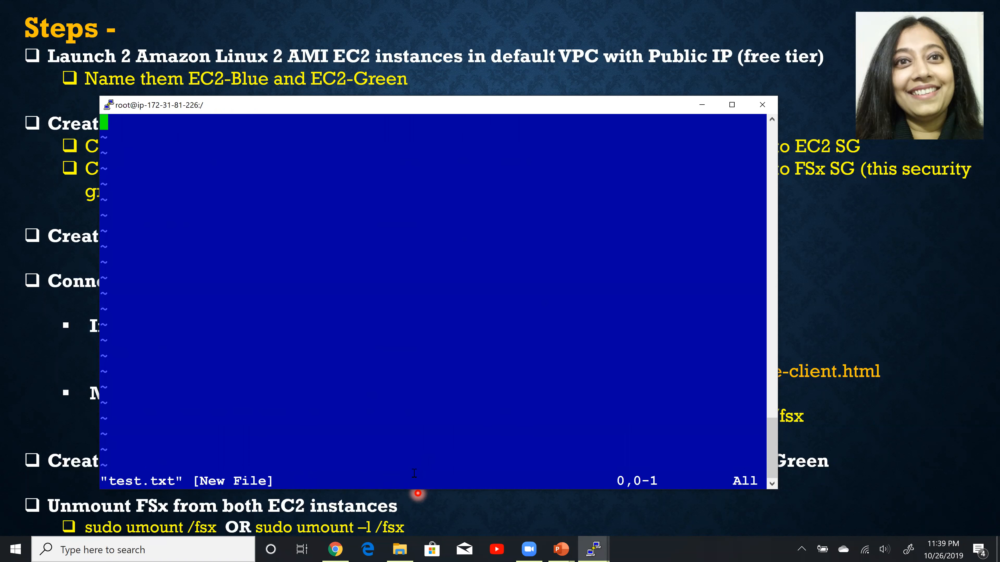
pyautogui.write('i')
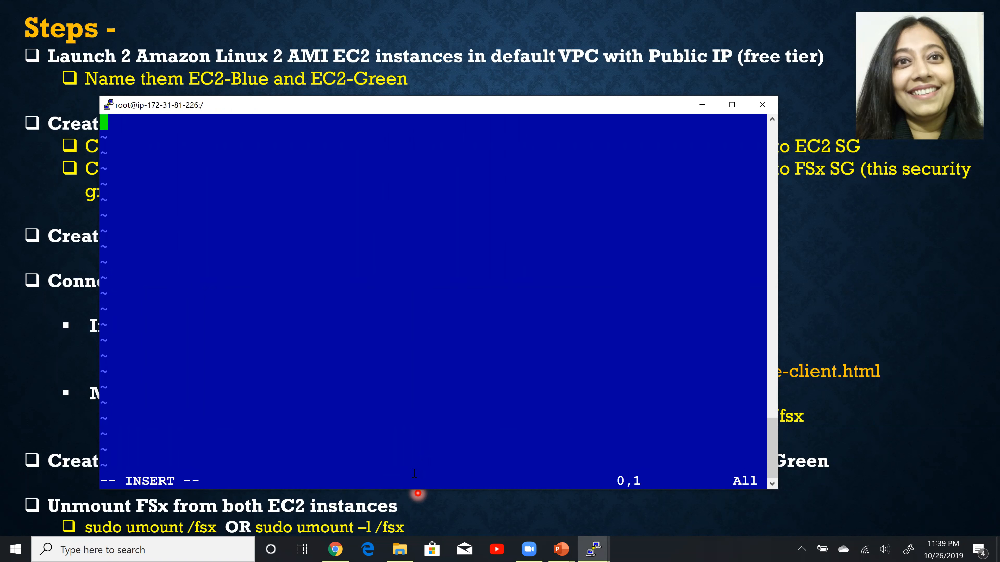
pyautogui.write('this file ')
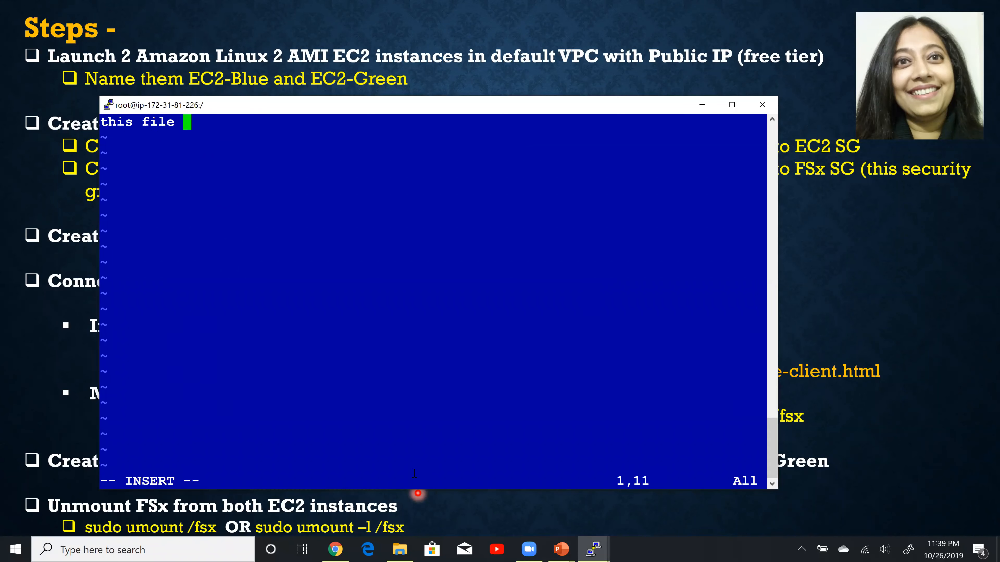
pyautogui.write('was created s')
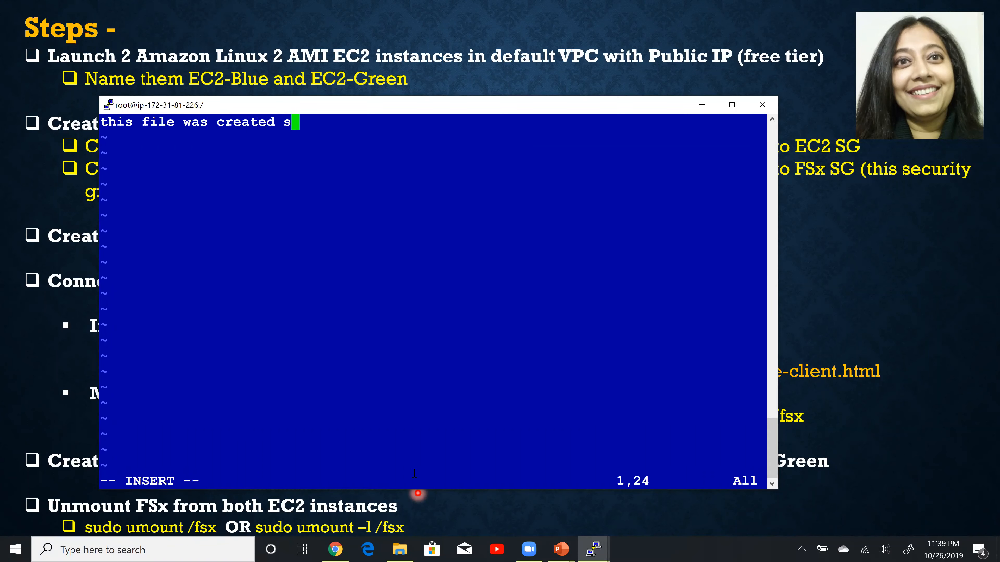
pyautogui.press('BackSpace')
pyautogui.write('using EC2 Blue')
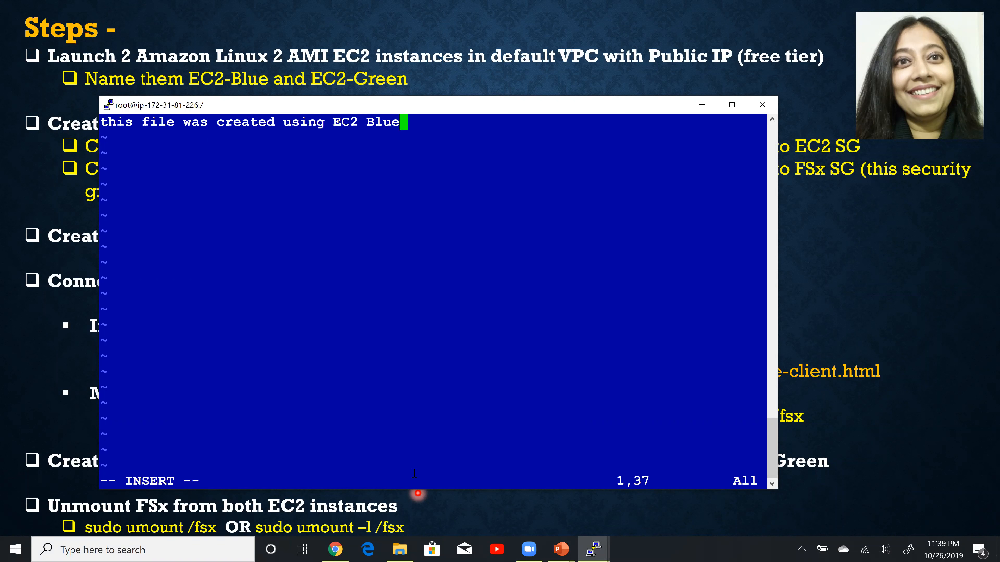
pyautogui.press('Escape')
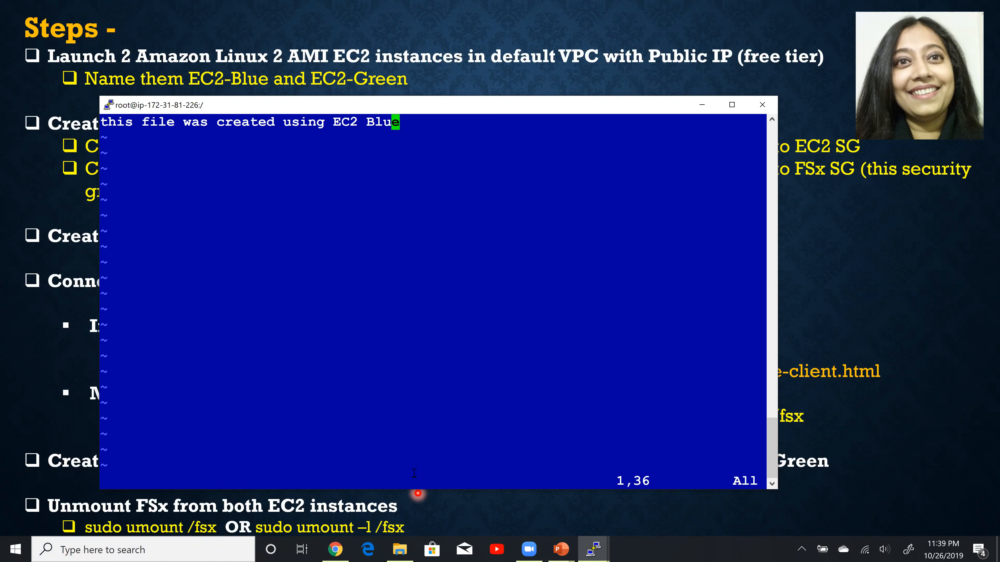
pyautogui.write(':w')
pyautogui.write('q')
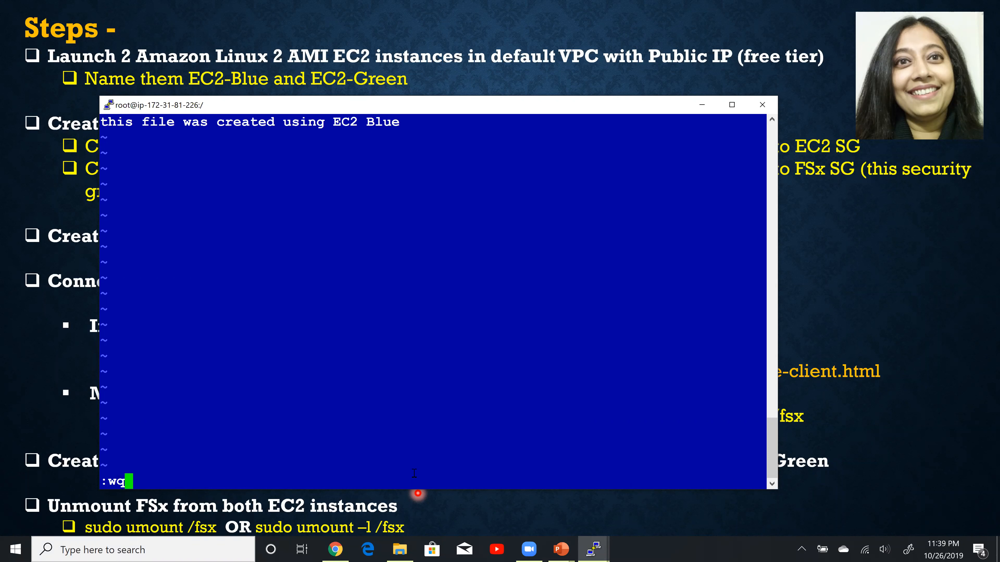
pyautogui.press('Return')
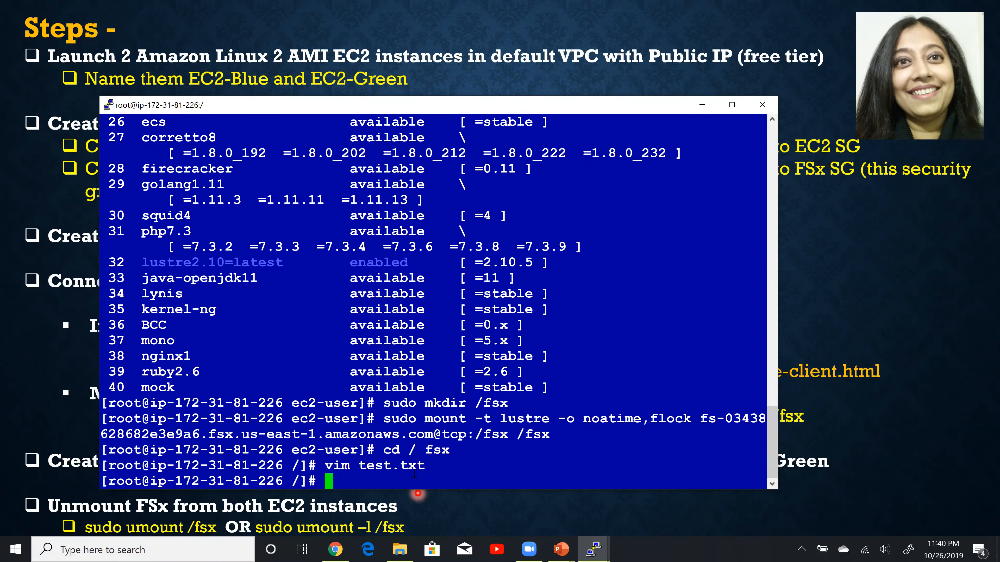
# - Bring up the EC2 - Green terminal behind EC2 - Blue and list the root directory on EC2 - Blue with ls -l
pyautogui.hotkey('alt', 'Tab')
pyautogui.hotkey('alt', 'Tab')
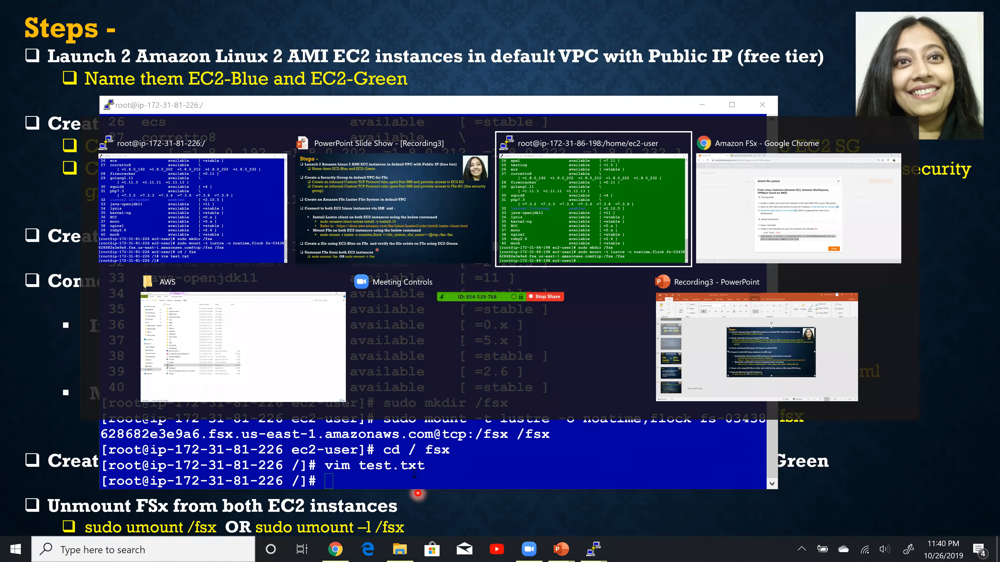
pyautogui.hotkey('alt', 'Tab')
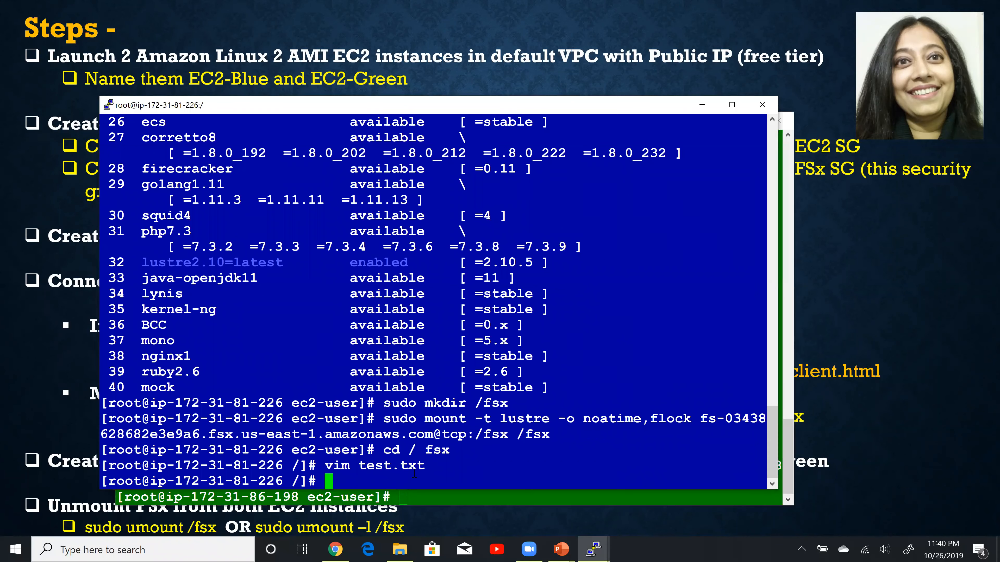
pyautogui.write('ls -l')
pyautogui.press('Return')
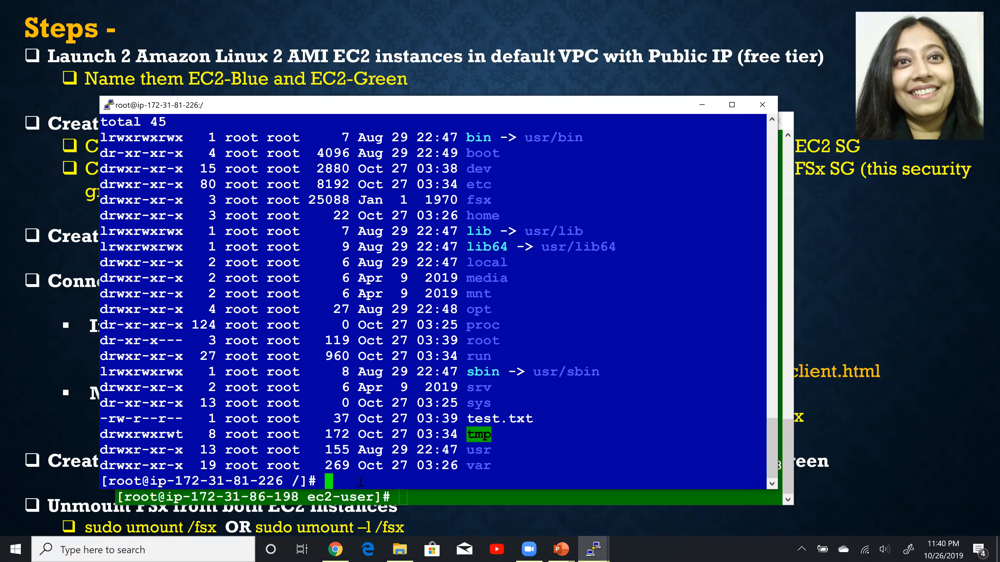
# - Change to the /fsx directory on EC2 - Blue and list its contents with ls -l
pyautogui.write('cd /fsx')
pyautogui.press('Return')
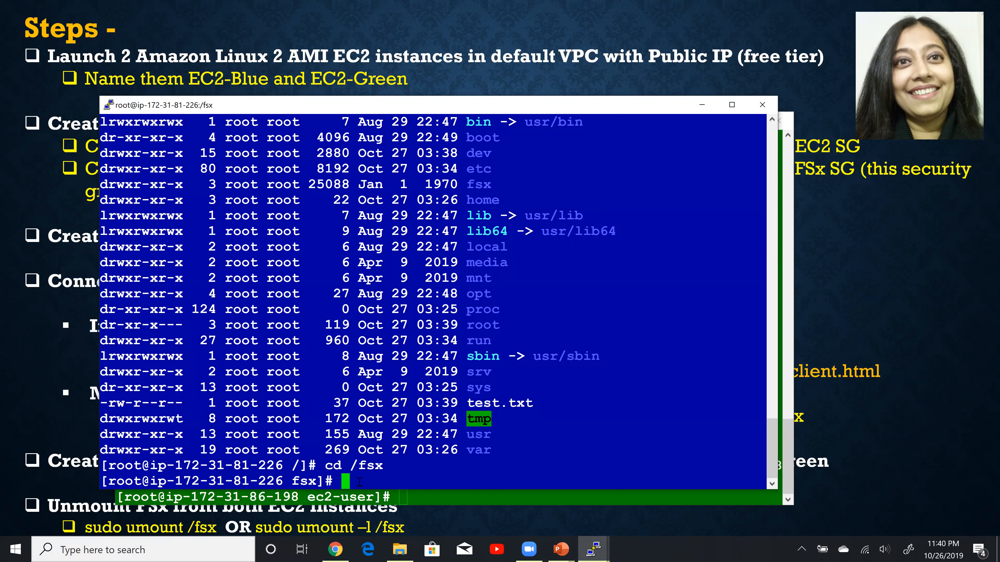
pyautogui.write('ls -l')
pyautogui.press('Return')
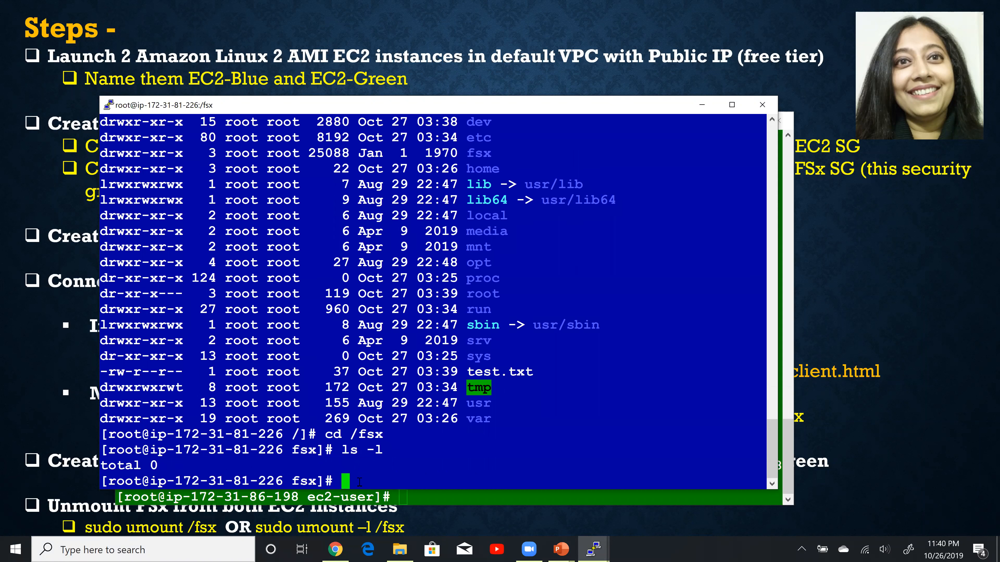
# - Recall the ls -l command from the history and run it again in /fsx on EC2 - Blue
pyautogui.press('Up')
pyautogui.press('Up')
pyautogui.press('Down')
pyautogui.press('Up')
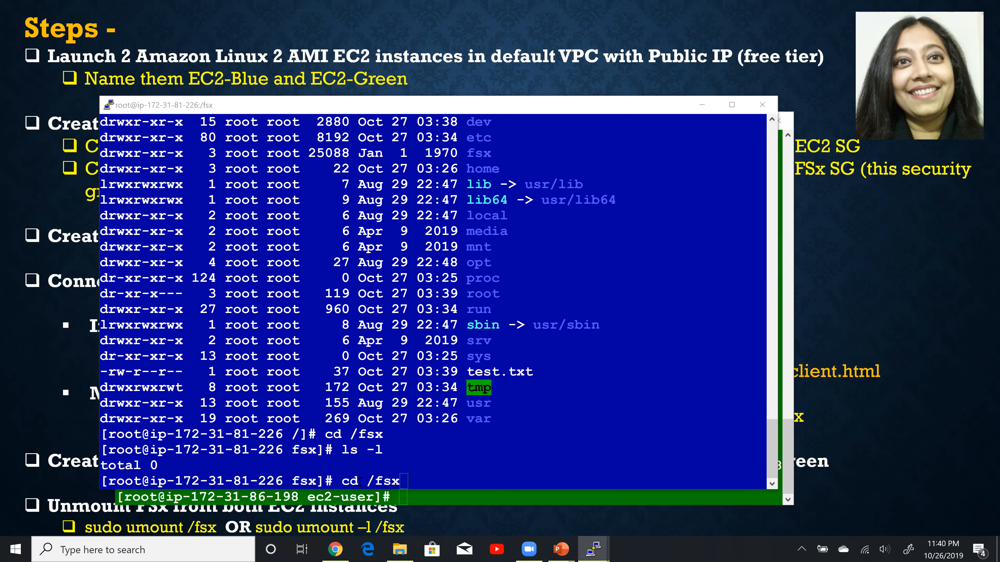
pyautogui.hotkey('alt', 'Tab')
pyautogui.hotkey('alt', 'Tab')
pyautogui.press('Up')
pyautogui.press('Up')
pyautogui.press('Down')
pyautogui.press('Up')
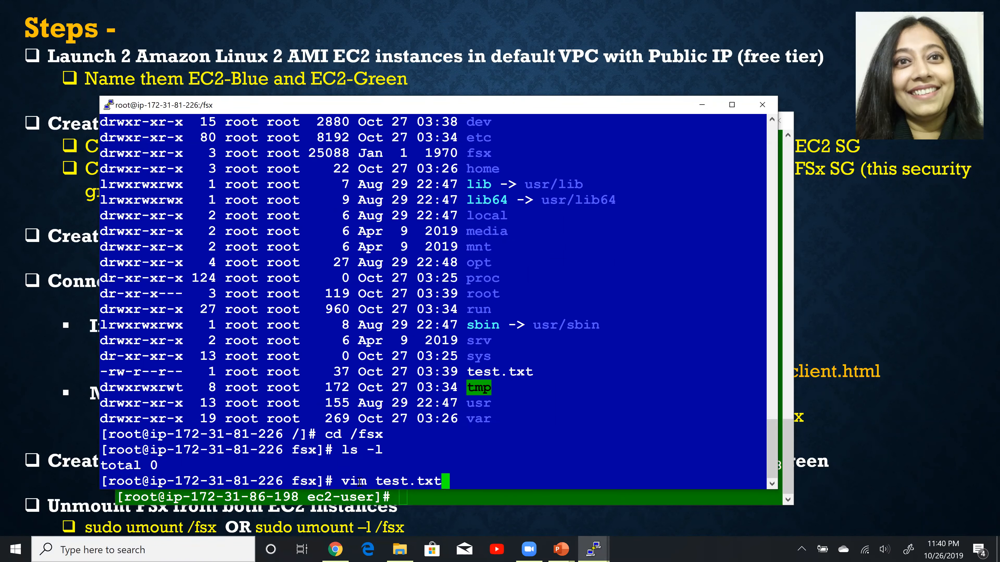
pyautogui.press('Down')
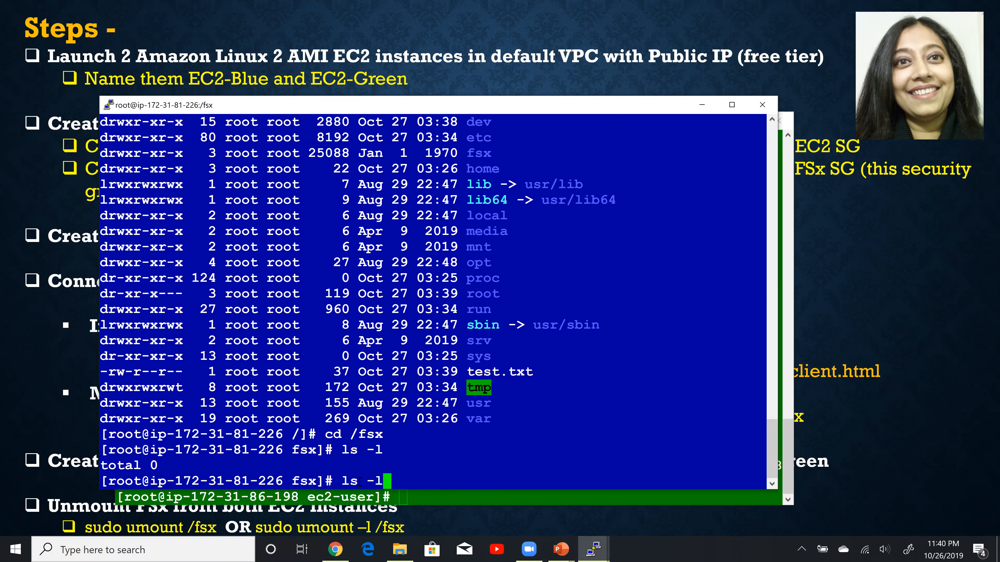
pyautogui.press('Return')
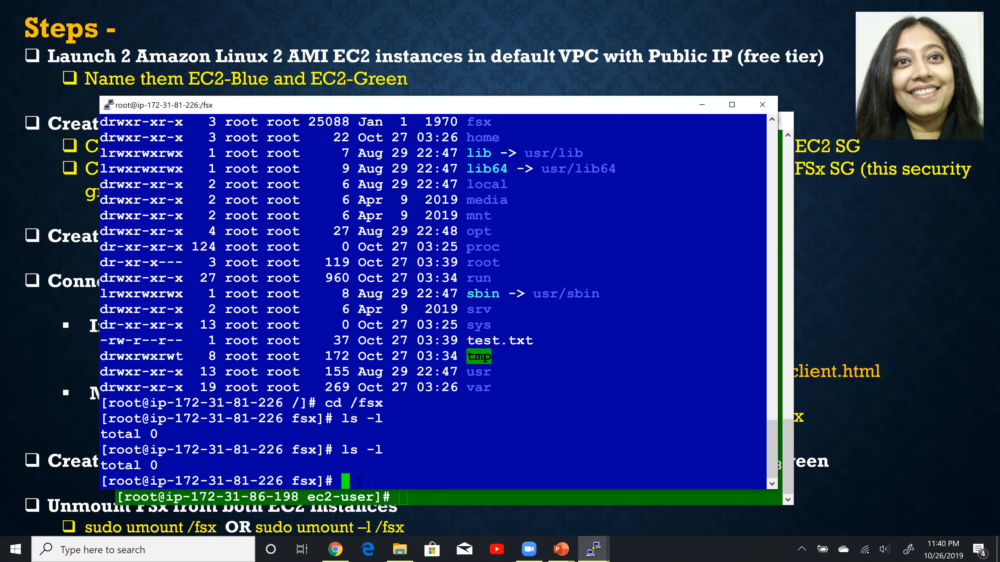
# - Recall the vim test.txt command and run it in /fsx on EC2 - Blue to start a new file
pyautogui.press('Up')
pyautogui.press('Up')
pyautogui.press('Down')
pyautogui.press('Up')
pyautogui.press('Down')
pyautogui.press('Up')
pyautogui.press('Up')
pyautogui.press('Return')
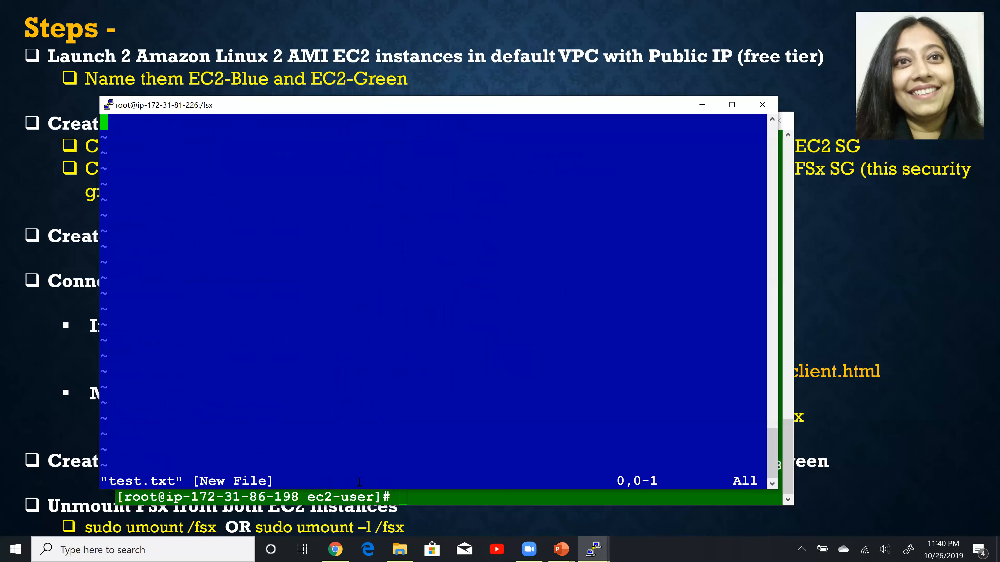
# - Write "this file is created using EC2 Blue" in test.txt, save and quit, and list /fsx with ls -l
pyautogui.write('i')
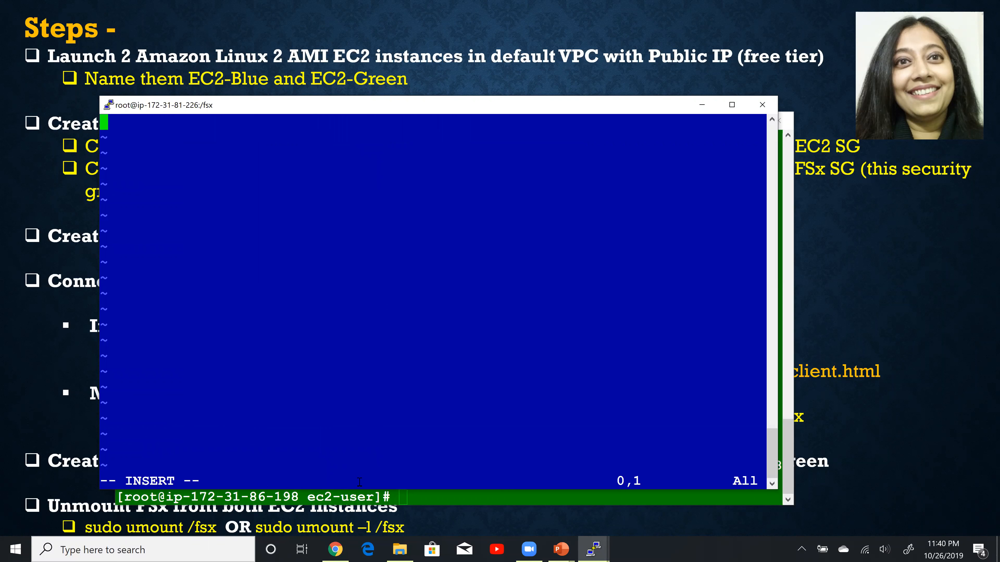
pyautogui.write('this is')
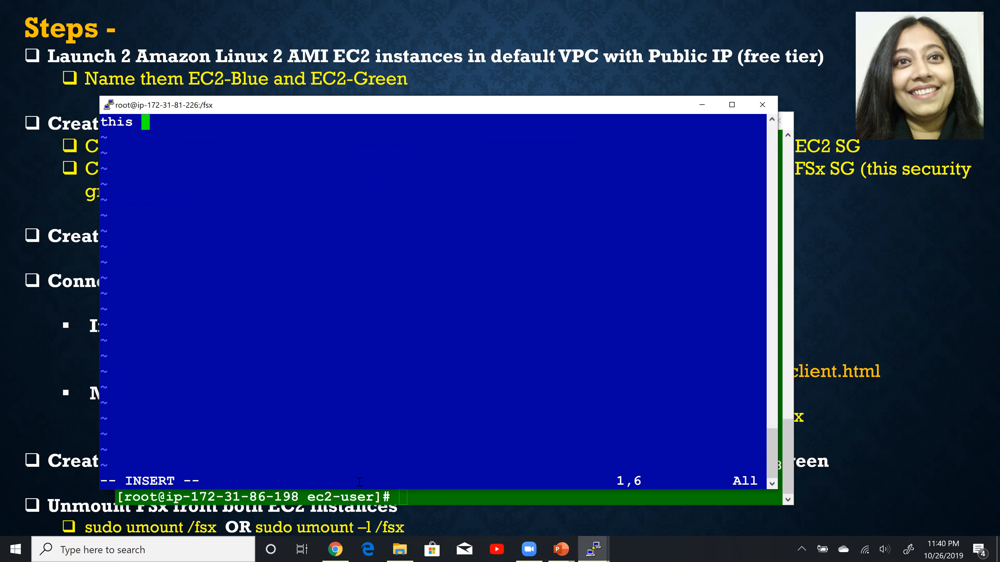
pyautogui.press('BackSpace')
pyautogui.press('BackSpace')
pyautogui.press('BackSpace')
pyautogui.write('file is c')
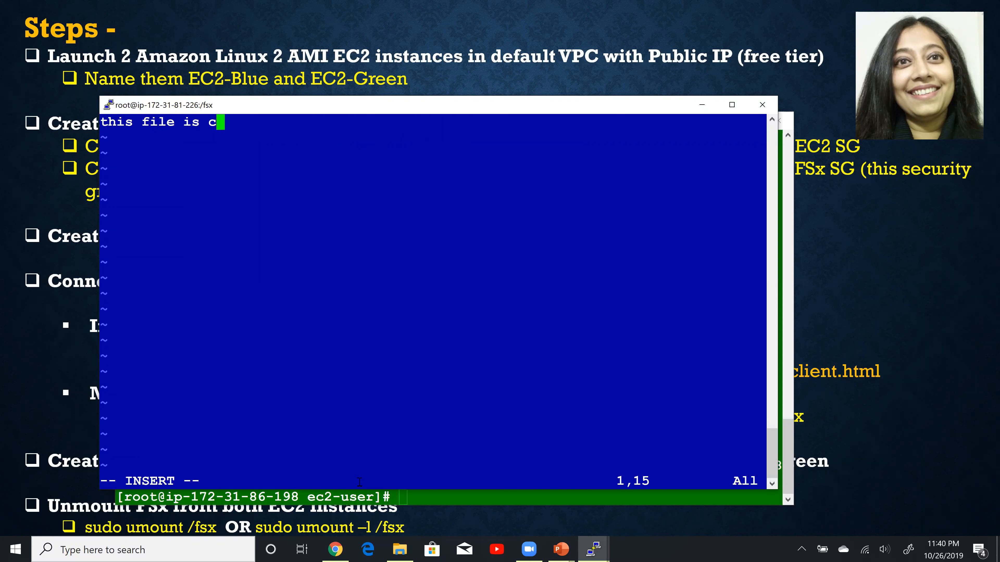
pyautogui.write('reate')
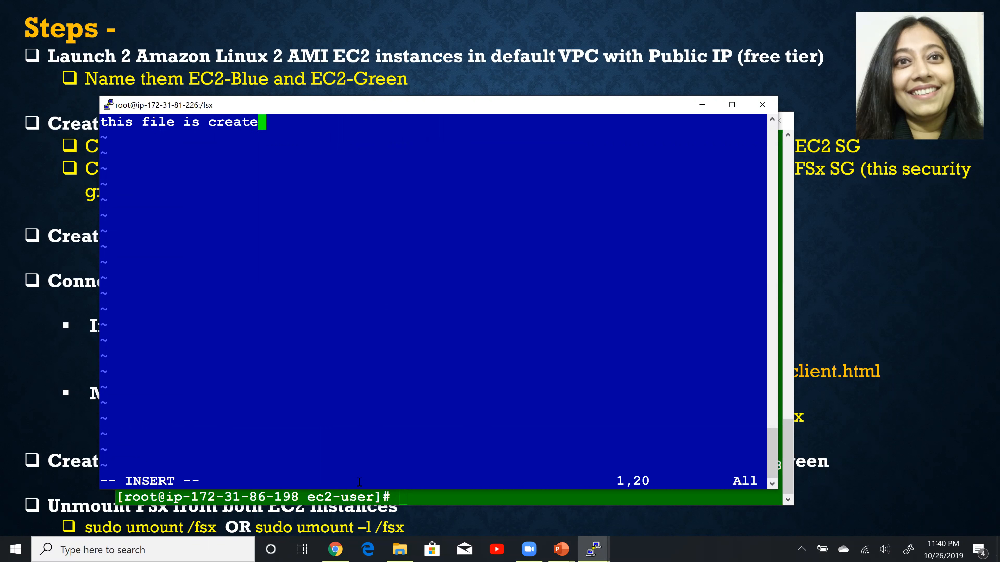
pyautogui.write('d using EC2 Bku')
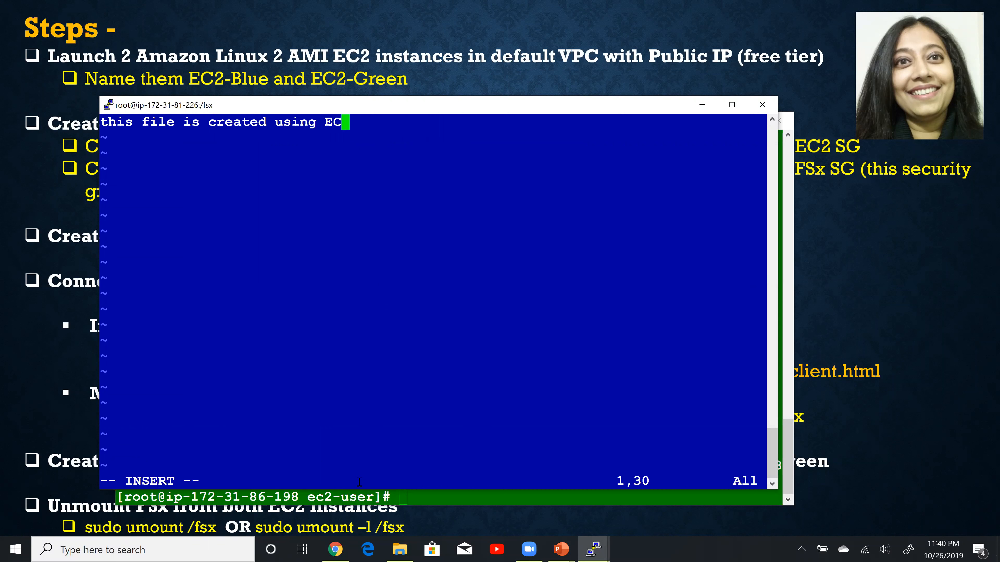
pyautogui.press('BackSpace')
pyautogui.press('BackSpace')
pyautogui.write('lue')
pyautogui.press('Escape')
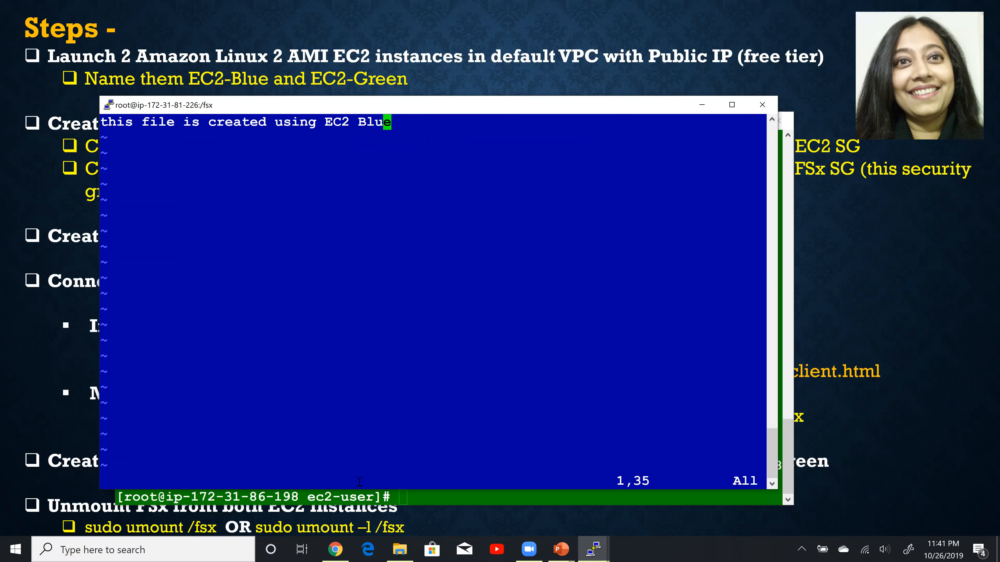
pyautogui.write(':wq')
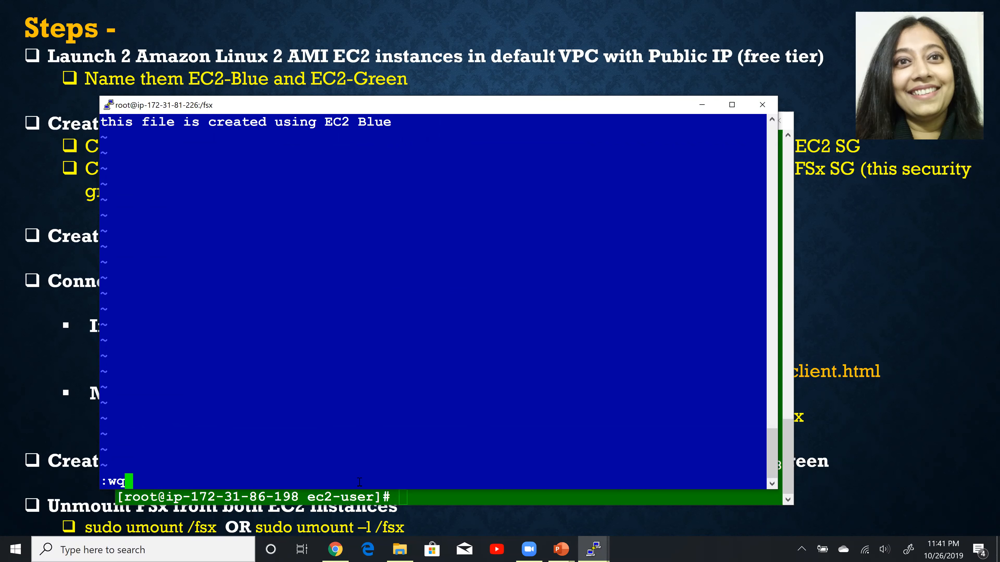
pyautogui.press('Return')
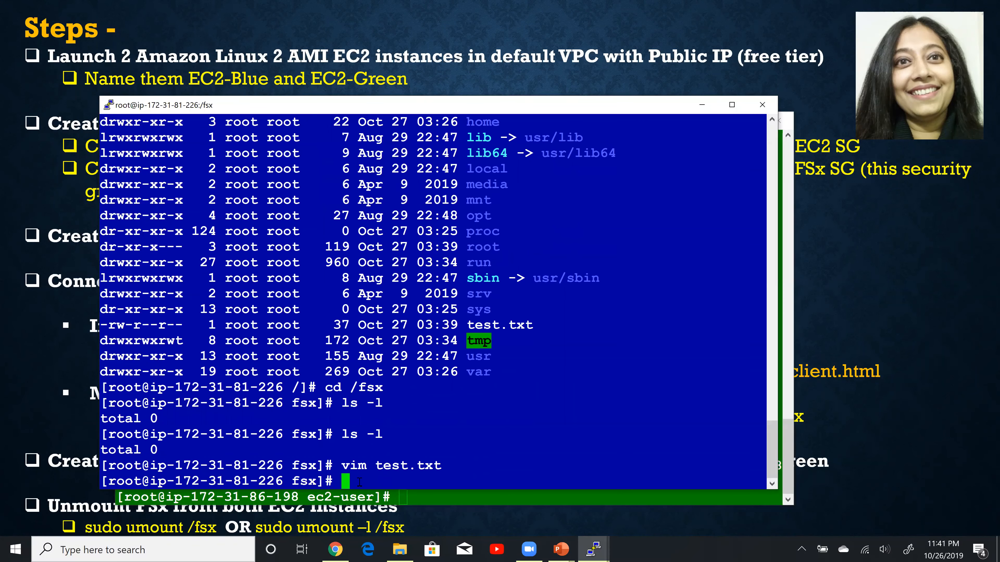
pyautogui.write('ls -l')
pyautogui.press('Return')
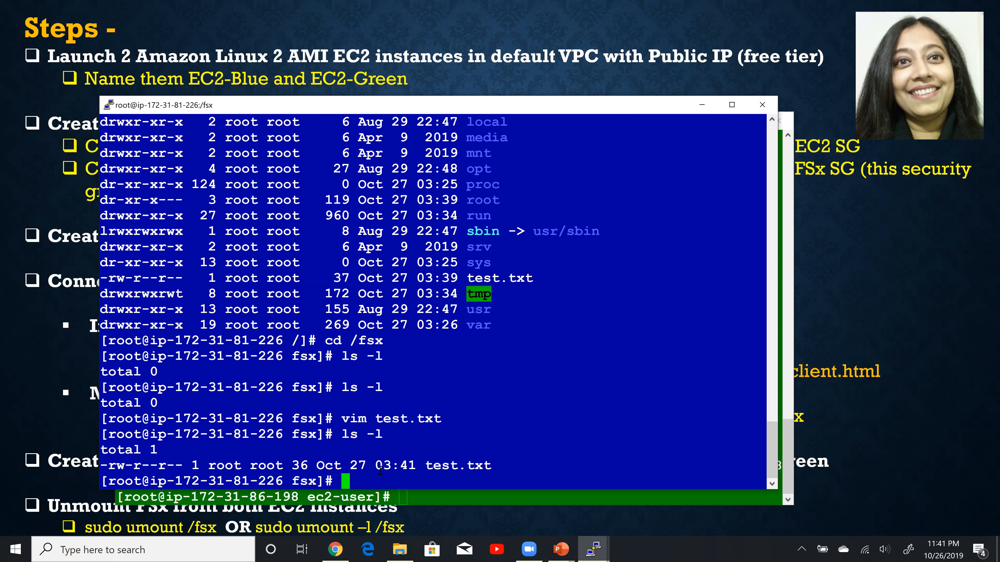
# - Switch to the EC2 - Green terminal and change to the shared directory with cd /fsx
pyautogui.click(419, 497)
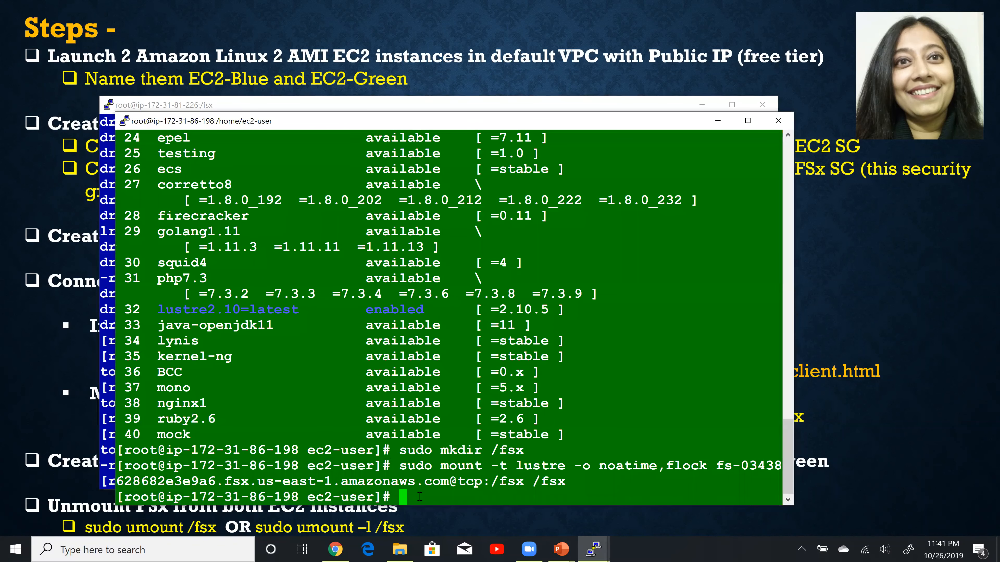
pyautogui.press('Up')
pyautogui.press('Up')
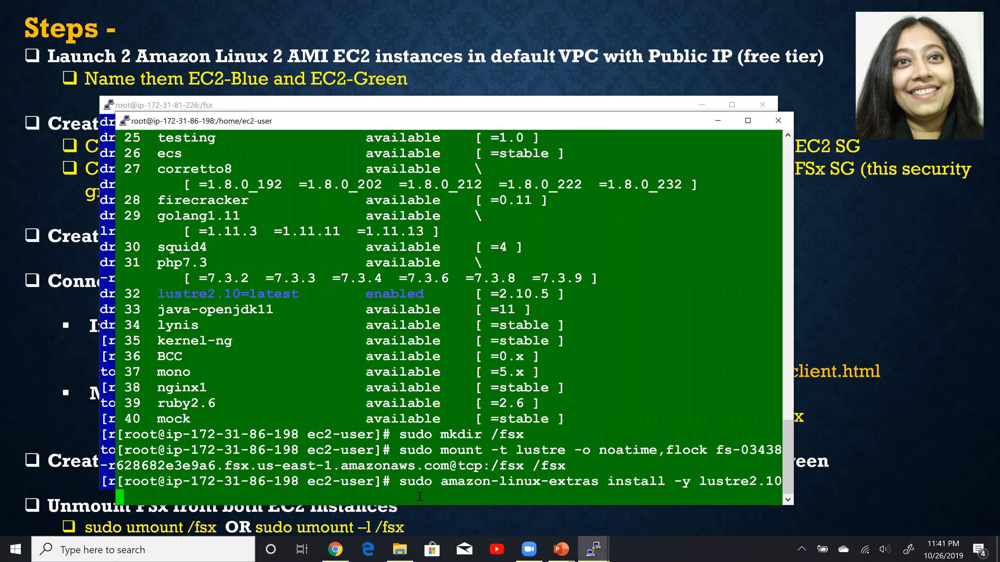
pyautogui.press('BackSpace')
pyautogui.press('BackSpace')
pyautogui.press('BackSpace')
pyautogui.press('BackSpace')
pyautogui.press('BackSpace')
pyautogui.press('BackSpace')
pyautogui.press('BackSpace')
pyautogui.press('BackSpace')
pyautogui.press('BackSpace')
pyautogui.press('BackSpace')
pyautogui.press('BackSpace')
pyautogui.press('BackSpace')
pyautogui.press('BackSpace')
pyautogui.press('BackSpace')
pyautogui.press('BackSpace')
pyautogui.press('BackSpace')
pyautogui.press('BackSpace')
pyautogui.press('BackSpace')
pyautogui.press('BackSpace')
pyautogui.press('BackSpace')
pyautogui.write('cd /fsx')
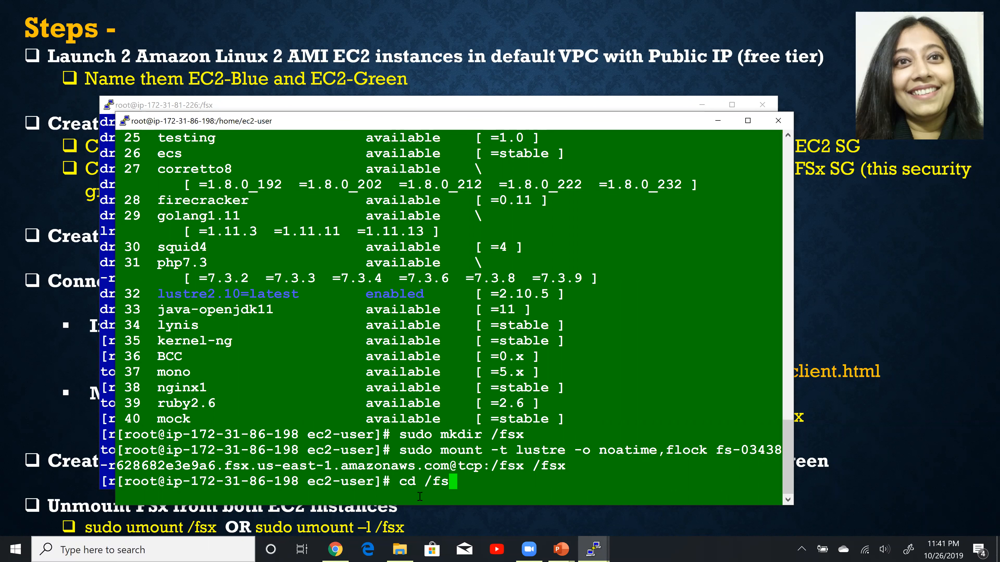
pyautogui.press('Return')
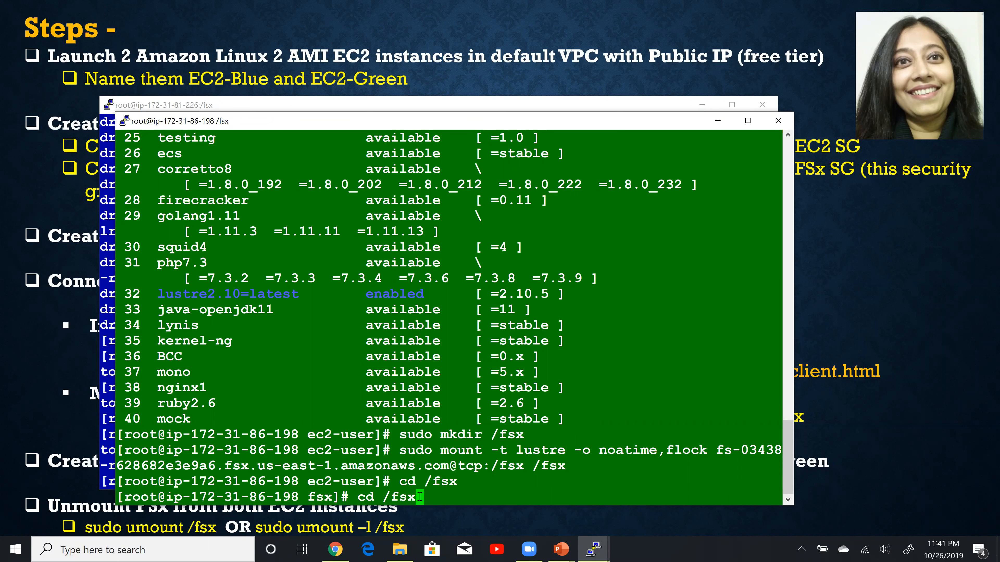
# - Clear the leftover cd /fsx command from the EC2 - Green prompt and list the shared directory with ls -l
pyautogui.rightClick(420, 497)
pyautogui.press('Down')
pyautogui.press('BackSpace')
pyautogui.press('BackSpace')
pyautogui.press('BackSpace')
pyautogui.press('BackSpace')
pyautogui.press('BackSpace')
pyautogui.press('BackSpace')
pyautogui.press('BackSpace')
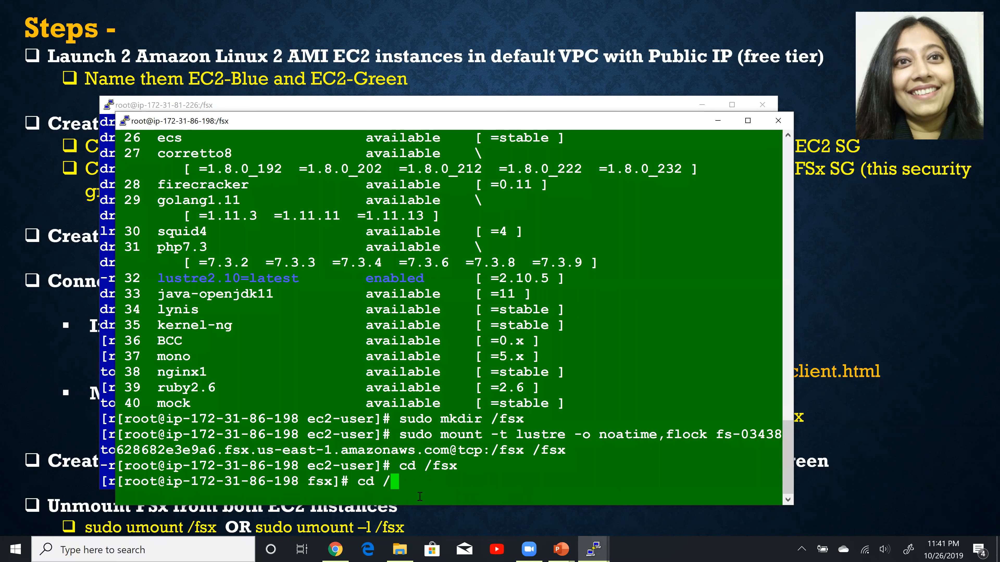
pyautogui.write('ls -l')
pyautogui.press('Return')
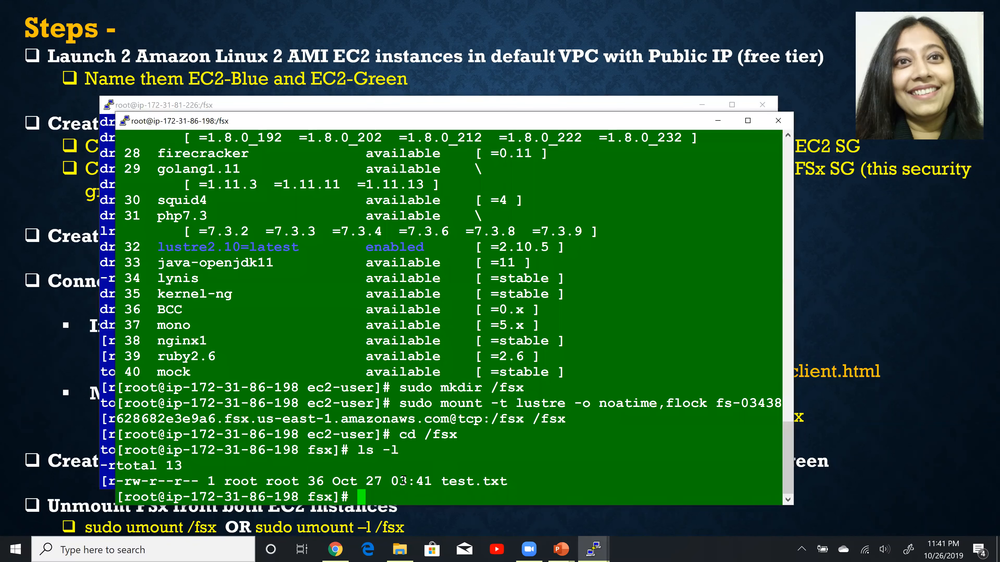
# - Run vim text.txt in /fsx on EC2 - Green, write the empty file with :w! and quit with :q!
pyautogui.write('vim text.txt')
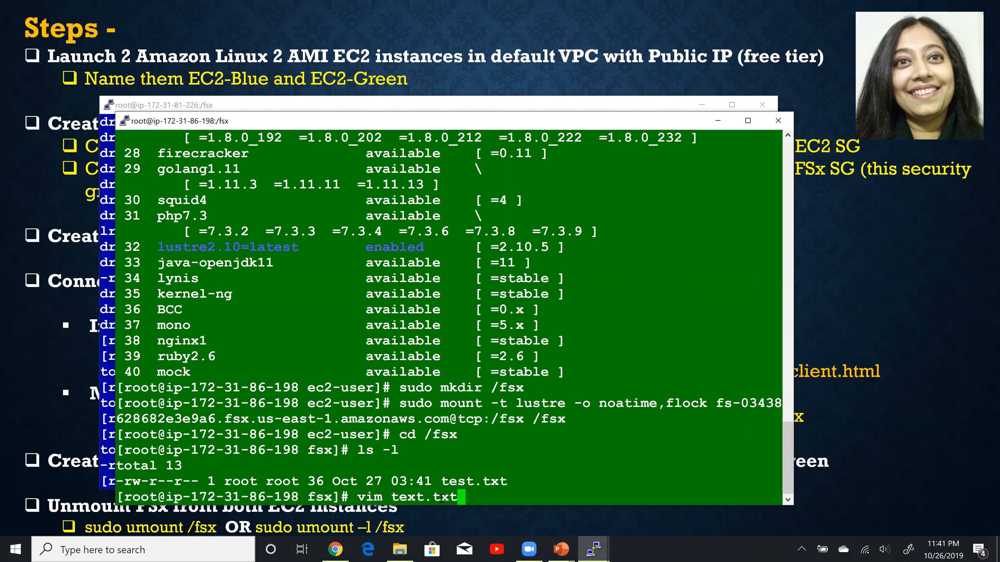
pyautogui.press('Return')
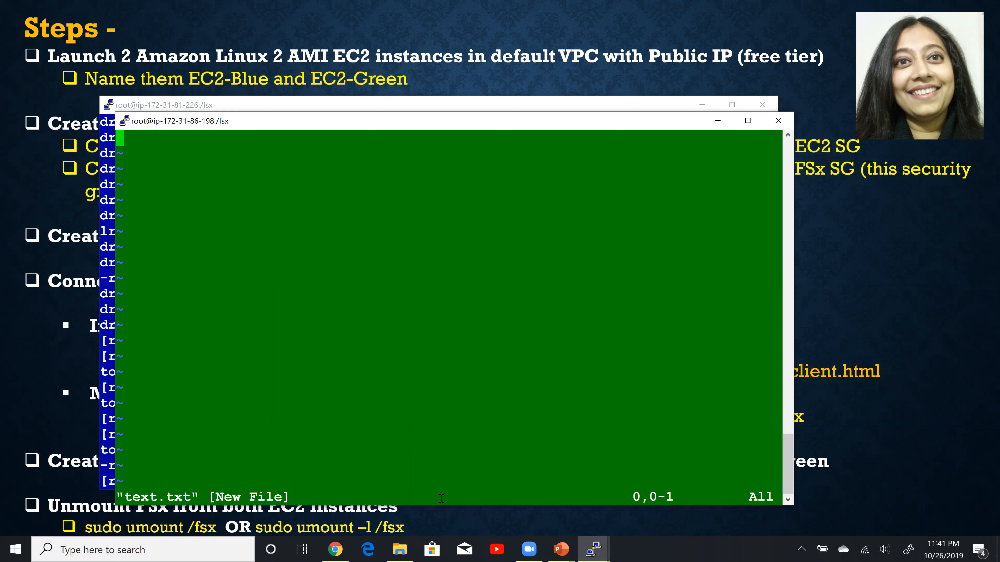
pyautogui.write(':w')
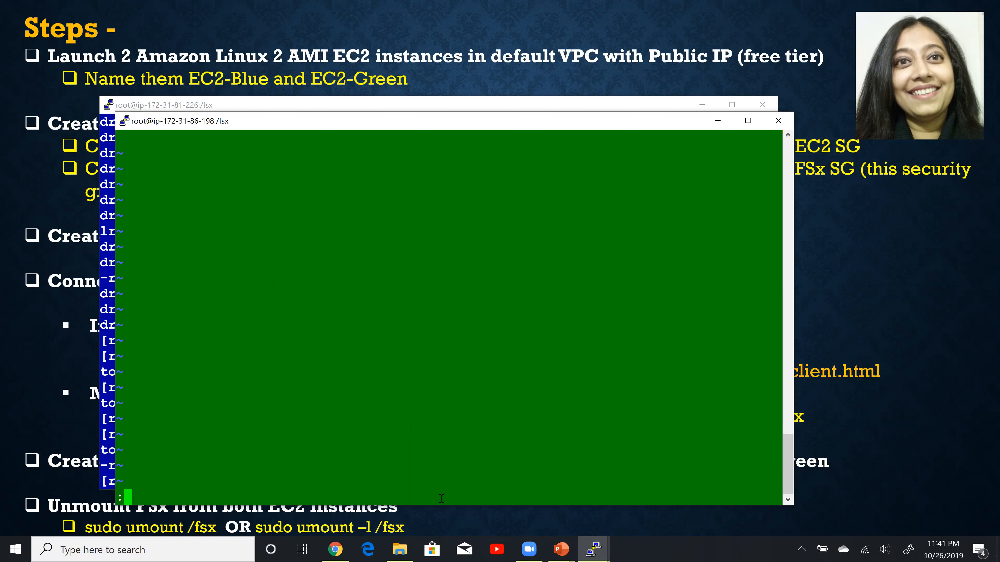
pyautogui.press('BackSpace')
pyautogui.write('w!')
pyautogui.press('Return')
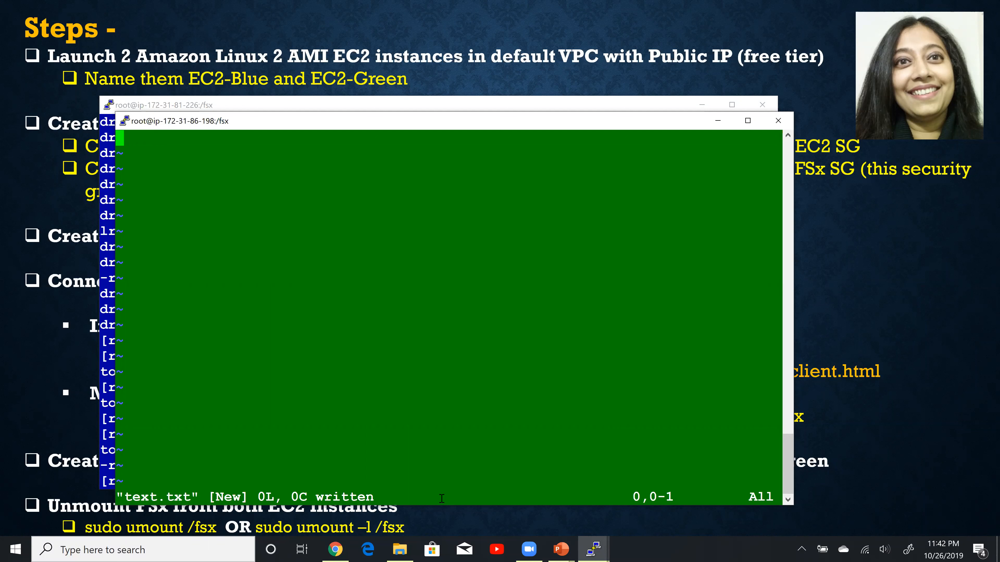
pyautogui.write(':')
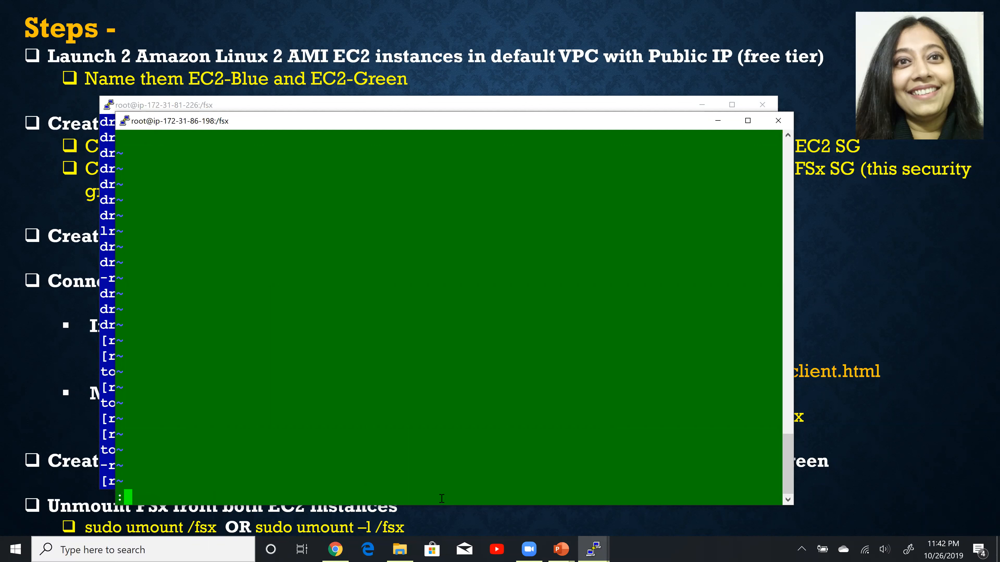
pyautogui.write('q!')
pyautogui.press('Return')
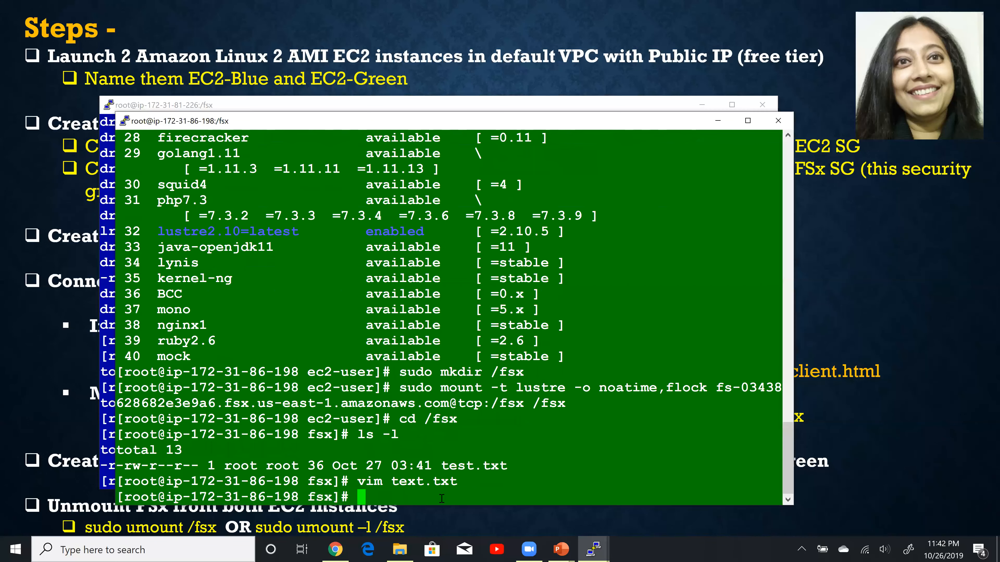
# - Recall ls -l from the history on EC2 - Green and list /fsx again
pyautogui.press('Up')
pyautogui.press('Up')
pyautogui.press('Up')
pyautogui.press('Down')
pyautogui.press('Down')
pyautogui.press('Up')
pyautogui.press('Return')
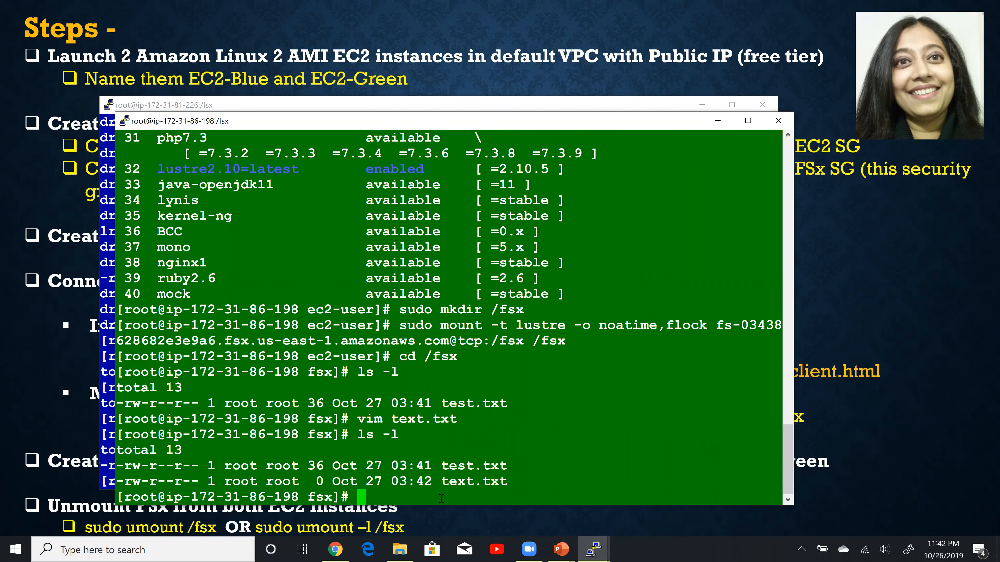
# - Recall the vim text.txt command, correct the file name to test.txt and open that file on EC2 - Green
pyautogui.press('Up')
pyautogui.press('Up')
pyautogui.press('Left')
pyautogui.press('Left')
pyautogui.press('Left')
pyautogui.press('Left')
pyautogui.press('Left')
pyautogui.press('BackSpace')
pyautogui.press('BackSpace')
pyautogui.write('es')
pyautogui.press('Right')
pyautogui.press('Right')
pyautogui.press('Right')
pyautogui.press('Right')
pyautogui.press('Right')
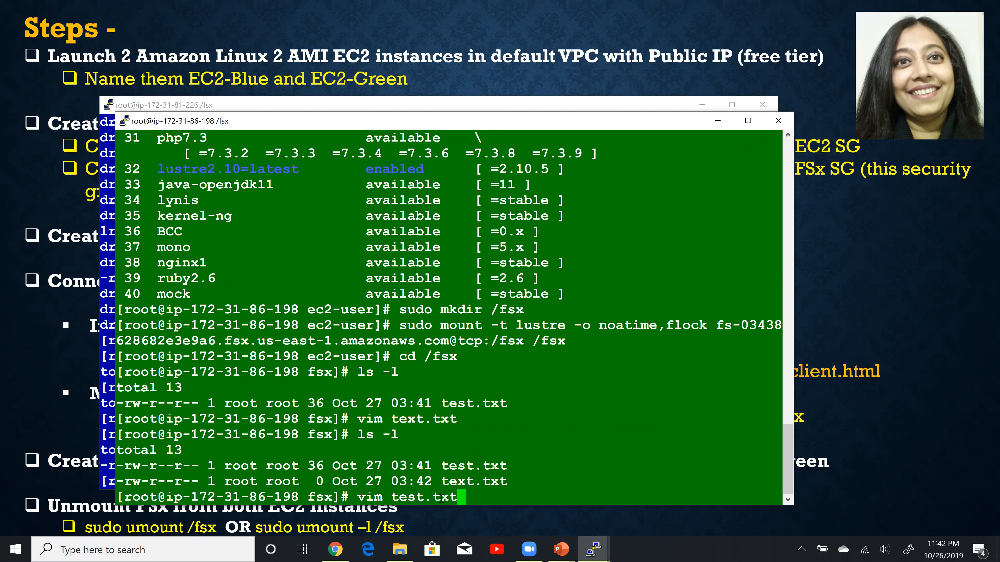
pyautogui.press('Return')
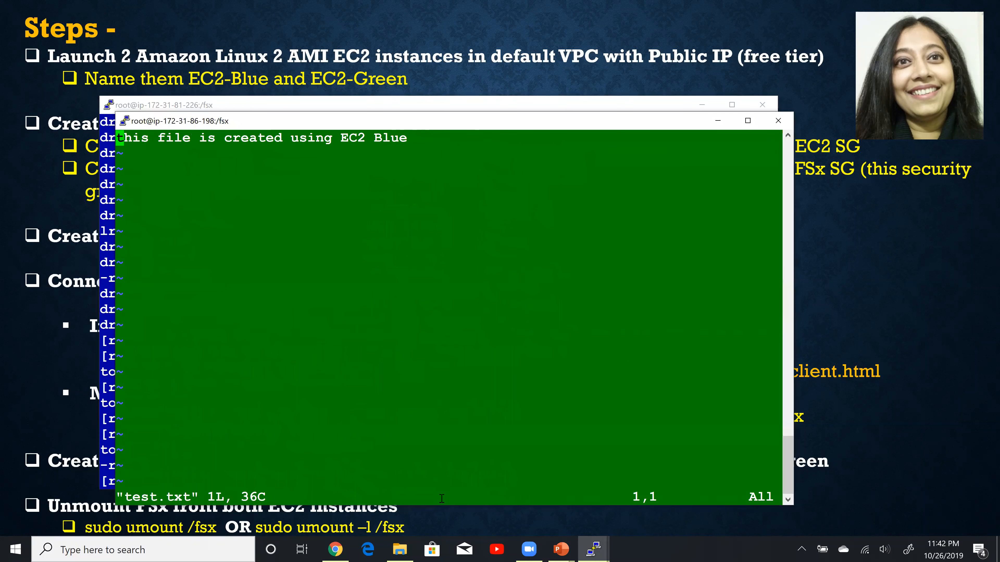
# - Go to the end of the sentence in test.txt and delete the word "Blue"
pyautogui.press('Right')
pyautogui.press('Right')
pyautogui.press('Right')
pyautogui.press('Right')
pyautogui.press('Right')
pyautogui.press('Right')
pyautogui.press('Right')
pyautogui.press('Right')
pyautogui.press('Right')
pyautogui.press('Right')
pyautogui.press('Right')
pyautogui.press('Right')
pyautogui.press('Right')
pyautogui.press('Right')
pyautogui.press('Right')
pyautogui.press('Right')
pyautogui.press('Right')
pyautogui.press('Right')
pyautogui.press('Right')
pyautogui.press('Right')
pyautogui.press('Right')
pyautogui.press('Right')
pyautogui.press('Right')
pyautogui.press('Right')
pyautogui.press('Right')
pyautogui.press('Right')
pyautogui.press('Right')
pyautogui.press('Right')
pyautogui.press('Right')
pyautogui.press('Right')
pyautogui.press('Right')
pyautogui.press('x')
pyautogui.press('x')
pyautogui.press('x')
pyautogui.press('x')
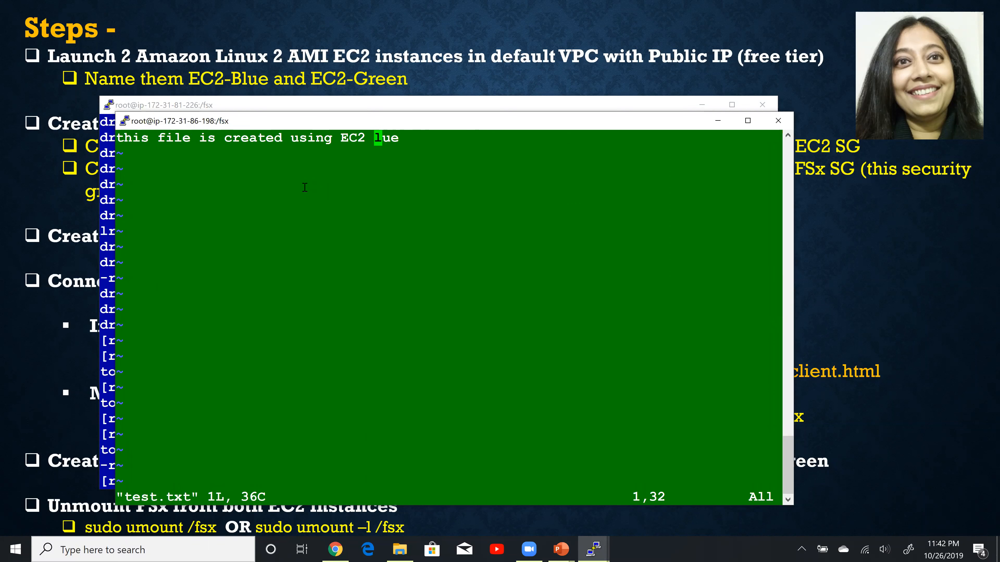
# - Delete the word "created" from the sentence in test.txt
pyautogui.press('0')
pyautogui.press('r')
pyautogui.press('Escape')
pyautogui.press('l')
pyautogui.press('l')
pyautogui.press('l')
pyautogui.press('l')
pyautogui.press('l')
pyautogui.press('l')
pyautogui.press('l')
pyautogui.press('l')
pyautogui.press('l')
pyautogui.press('l')
pyautogui.press('l')
pyautogui.press('l')
pyautogui.press('l')
pyautogui.press('l')
pyautogui.press('l')
pyautogui.press('l')
pyautogui.press('l')
pyautogui.press('l')
pyautogui.press('l')
pyautogui.press('l')
pyautogui.press('l')
pyautogui.press('l')
pyautogui.press('l')
pyautogui.press('l')
pyautogui.press('l')
pyautogui.press('h')
pyautogui.press('h')
pyautogui.press('h')
pyautogui.press('h')
pyautogui.press('h')
pyautogui.press('h')
pyautogui.press('h')
pyautogui.press('h')
pyautogui.press('h')
pyautogui.press('h')
pyautogui.press('h')
pyautogui.press('h')
pyautogui.press('x')
pyautogui.press('x')
pyautogui.press('x')
pyautogui.press('x')
pyautogui.press('x')
pyautogui.press('x')
pyautogui.press('x')
pyautogui.press('x')
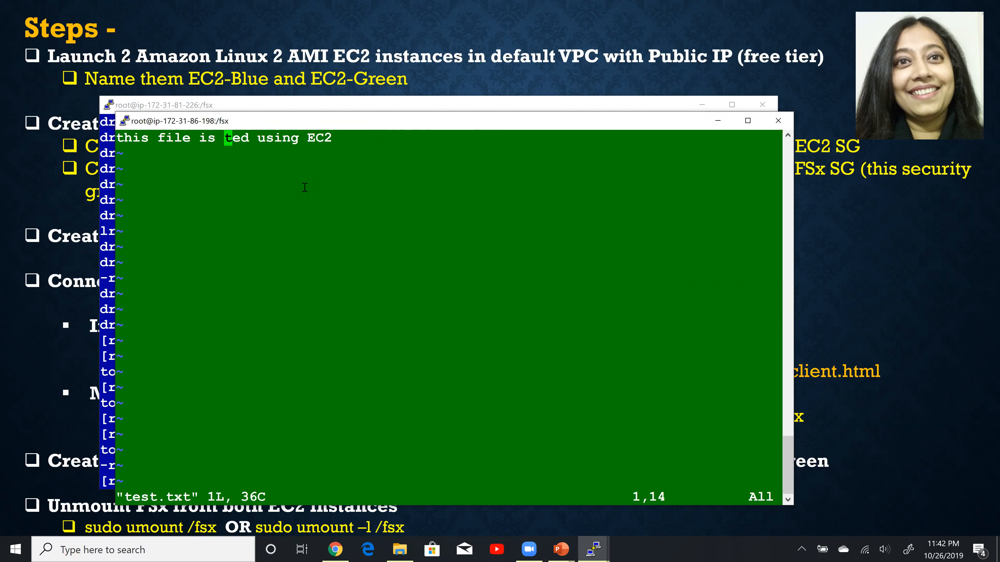
pyautogui.press('d')
pyautogui.press('Escape')
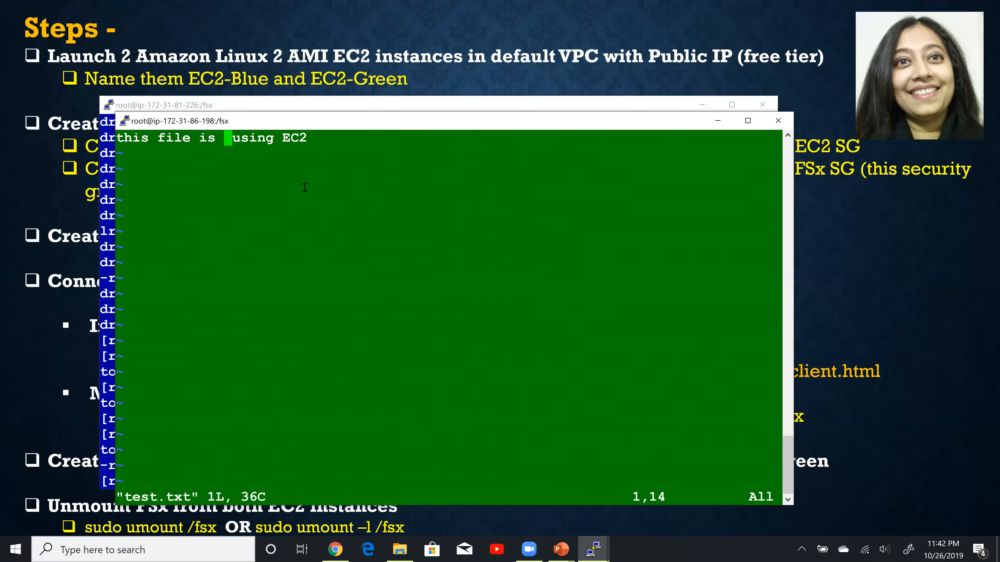
# - Delete the remaining words "using EC2" after "this file is" in test.txt
pyautogui.write('ied')
pyautogui.press('BackSpace')
pyautogui.press('BackSpace')
pyautogui.press('BackSpace')
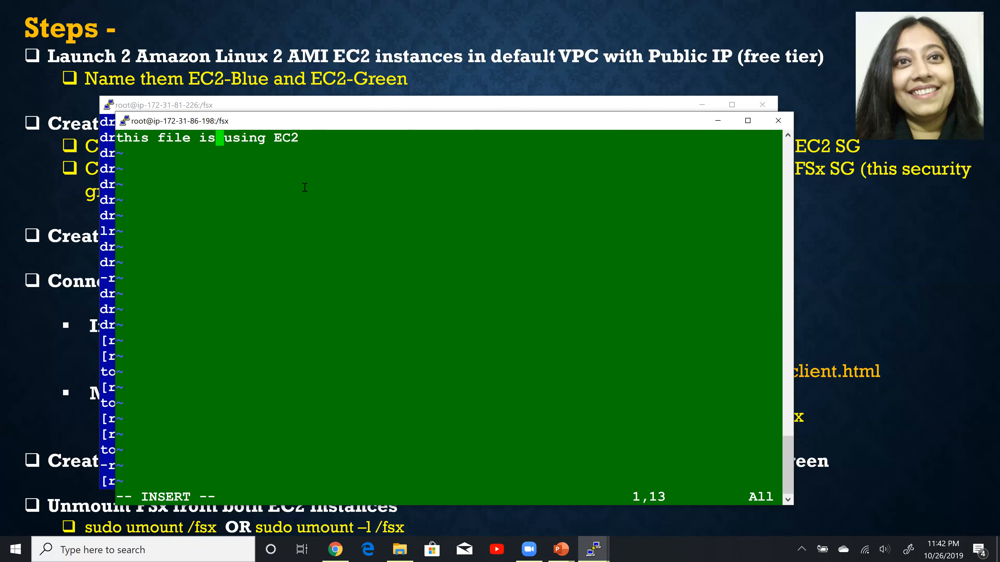
pyautogui.press('Insert')
pyautogui.press('Right')
pyautogui.press('Right')
pyautogui.press('Left')
pyautogui.press('Left')
pyautogui.press('Delete')
pyautogui.press('Delete')
pyautogui.press('Delete')
pyautogui.press('Delete')
pyautogui.press('Delete')
pyautogui.press('Delete')
pyautogui.press('Delete')
pyautogui.press('Delete')
pyautogui.press('Delete')
pyautogui.press('Delete')
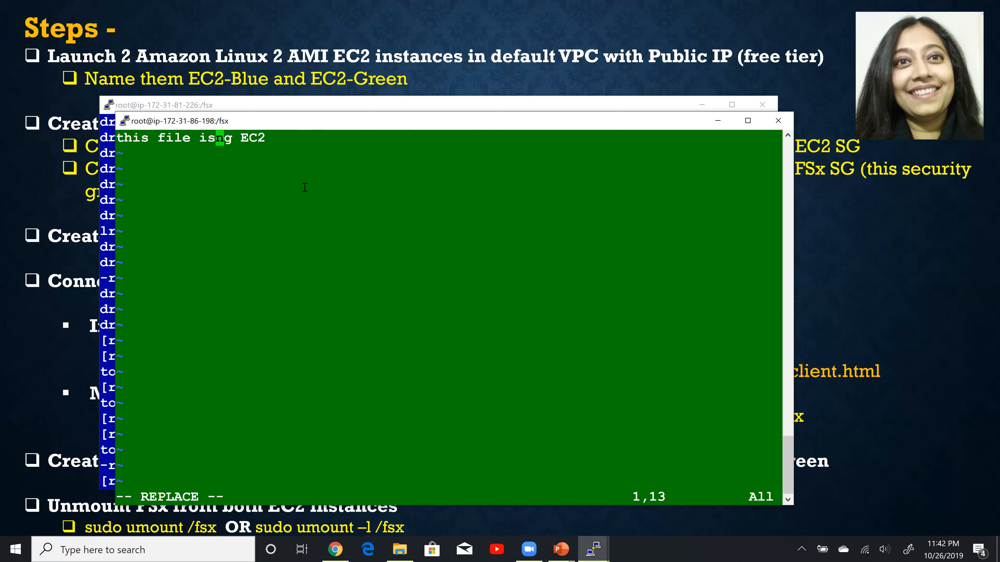
# - Complete the sentence in test.txt as "this file is modified using Ec2 Green" and leave the text editing mode
pyautogui.write('mo')
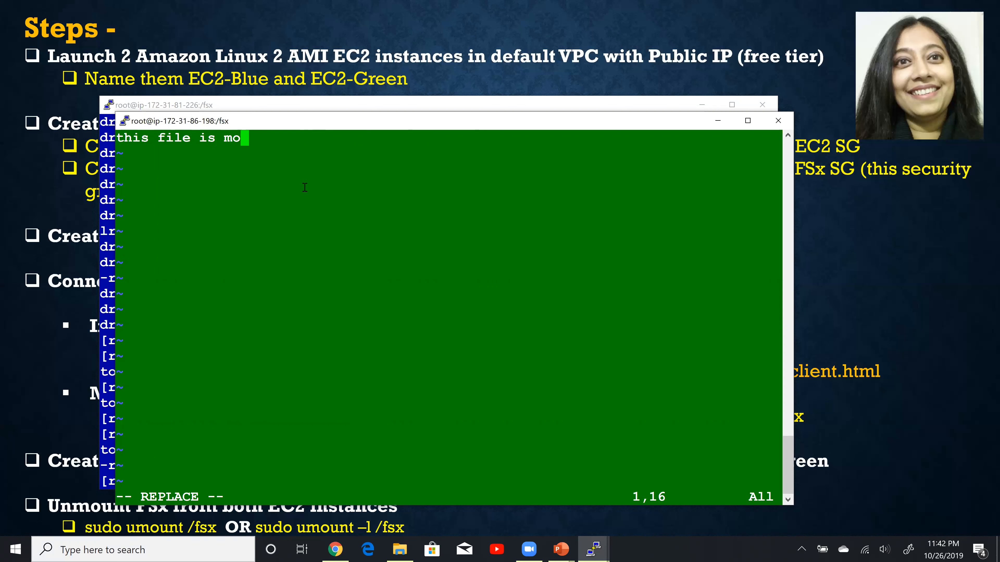
pyautogui.write('dified using ')
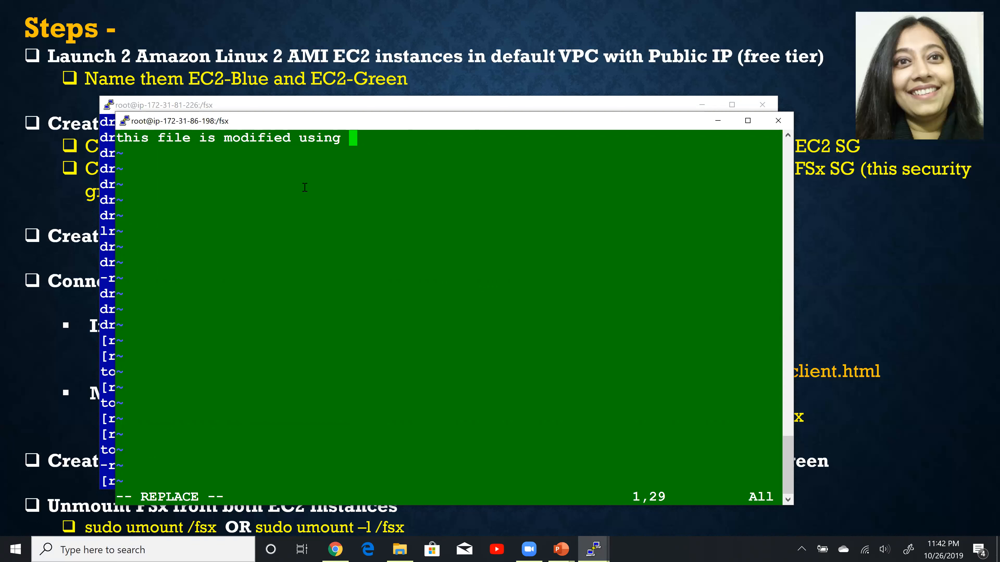
pyautogui.write('Ec2 Green')
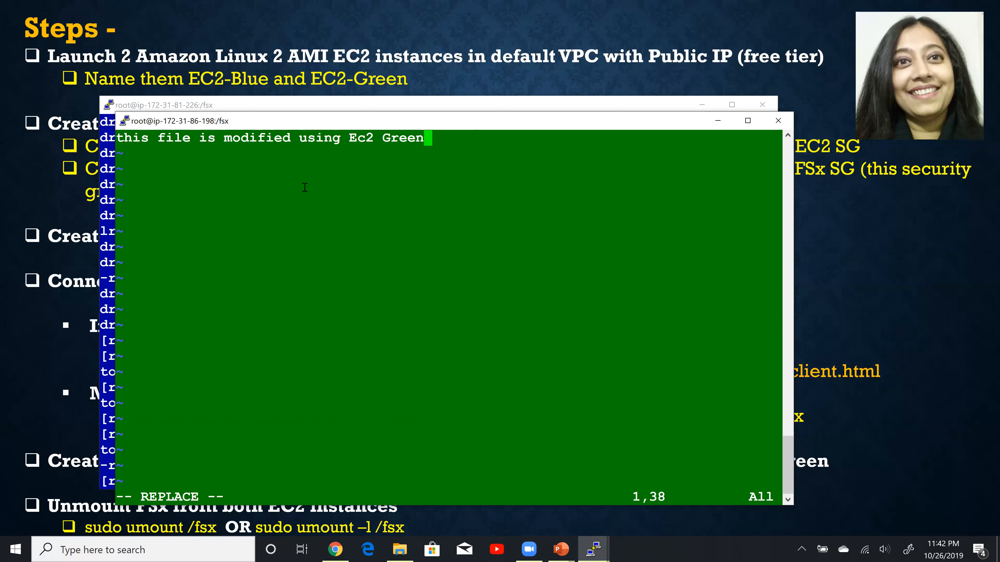
pyautogui.press('Escape')
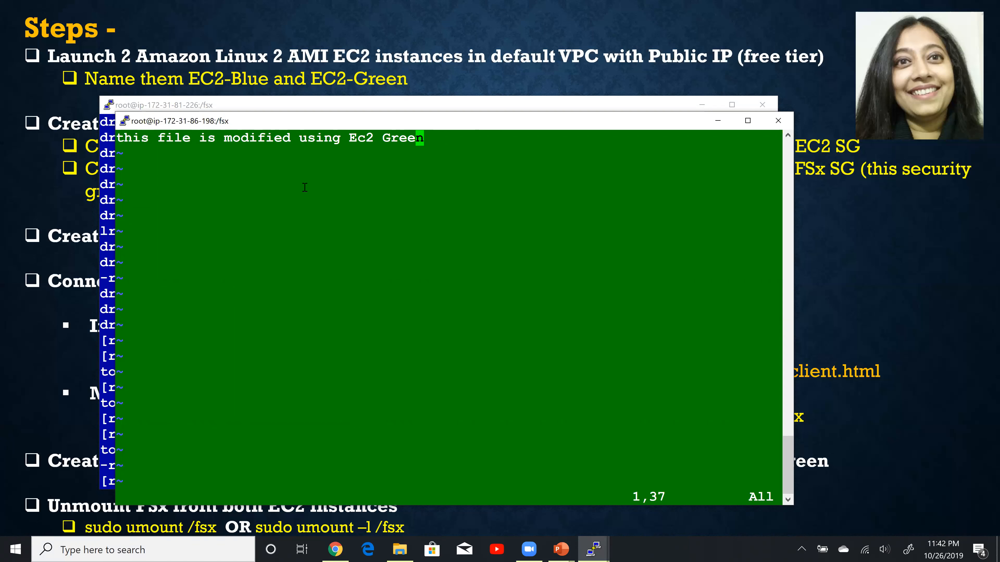
# - Save and quit test.txt with :wq, and reopen it in vim on EC2 - Green to check the text
pyautogui.write(':wq')
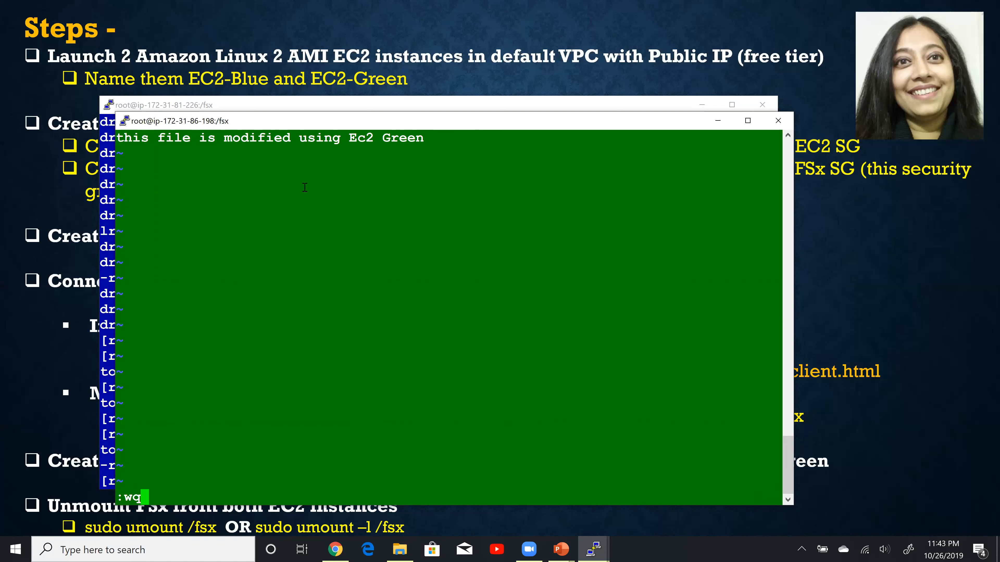
pyautogui.press('Return')
pyautogui.press('Up')
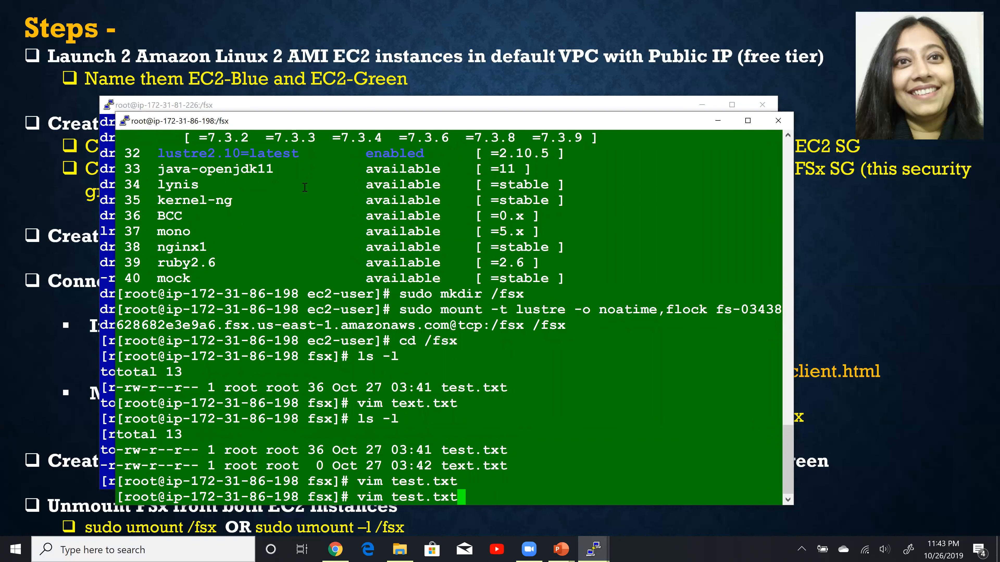
pyautogui.press('Return')
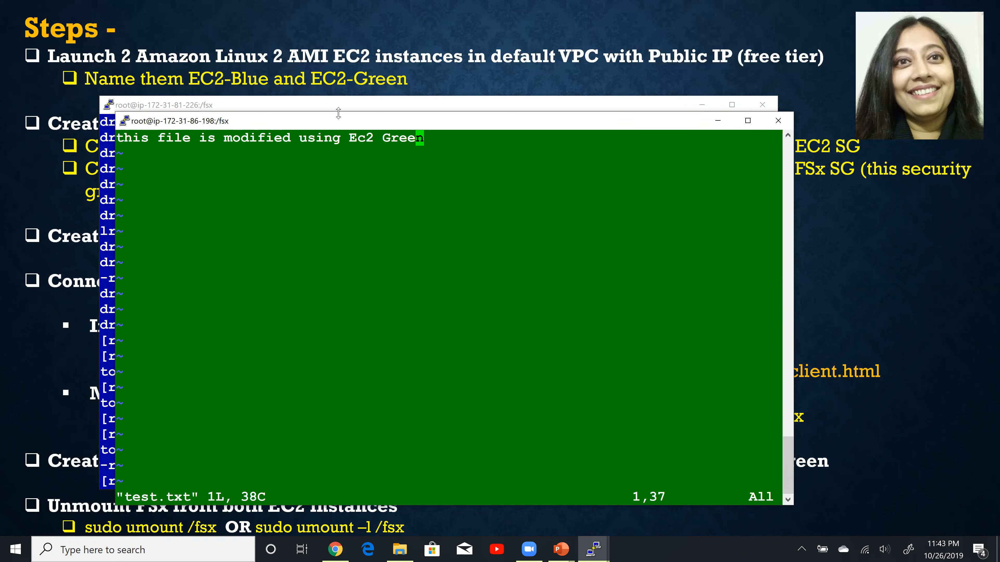
# - Switch to the EC2 - Blue terminal, recall ls -l from the history and list /fsx
pyautogui.click(349, 110)
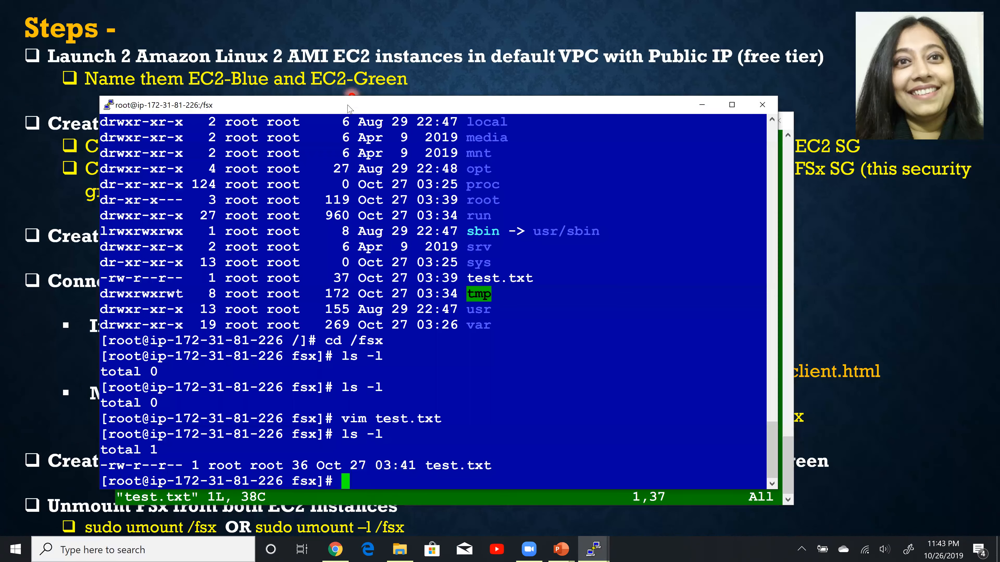
pyautogui.press('Up')
pyautogui.press('Up')
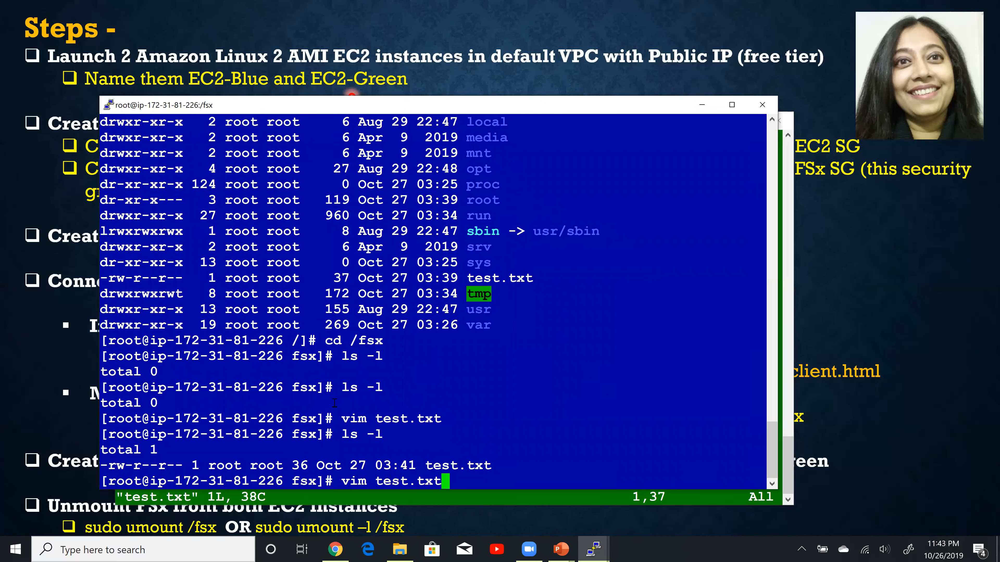
pyautogui.press('Down')
pyautogui.press('Return')
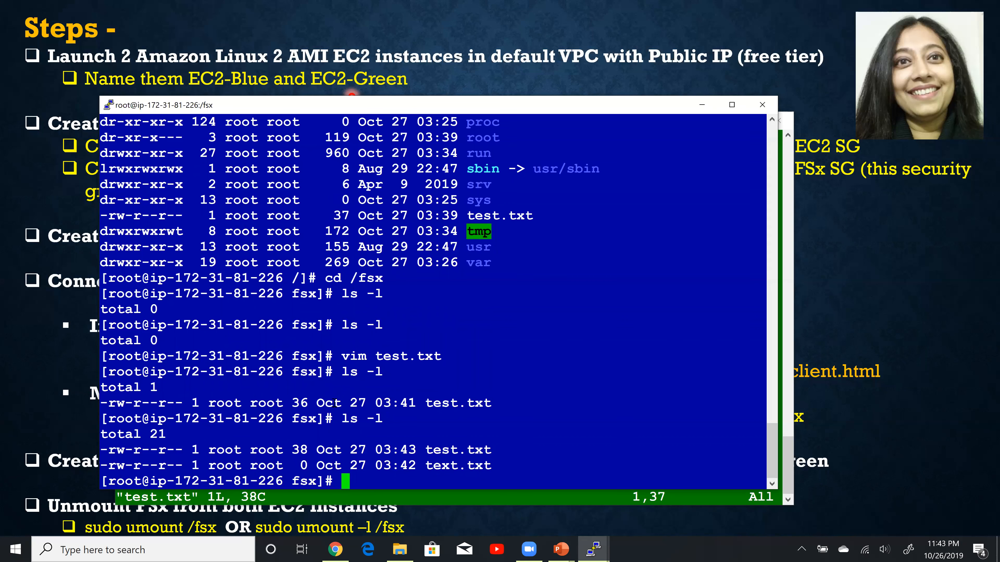
# - Reopen test.txt in vim on EC2 - Blue to check its text, and quit the editor without changes
pyautogui.press('Up')
pyautogui.press('Up')
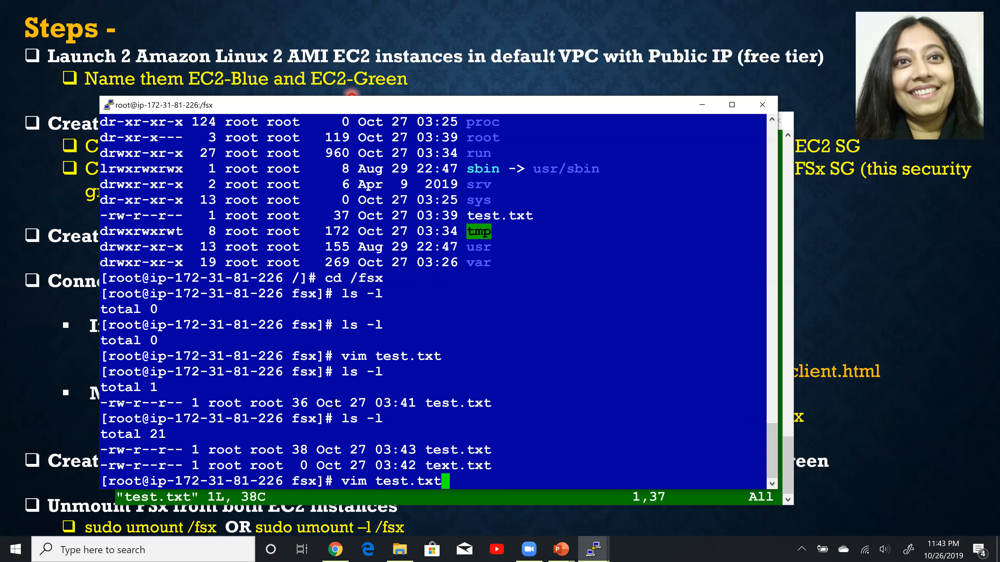
pyautogui.press('Return')
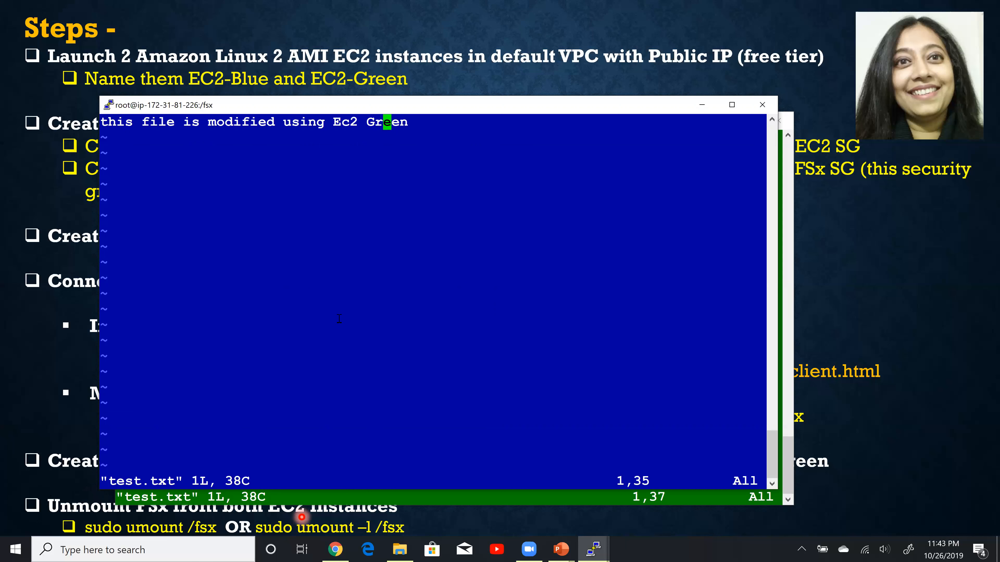
pyautogui.press('i')
pyautogui.press('Escape')
pyautogui.write(':q')
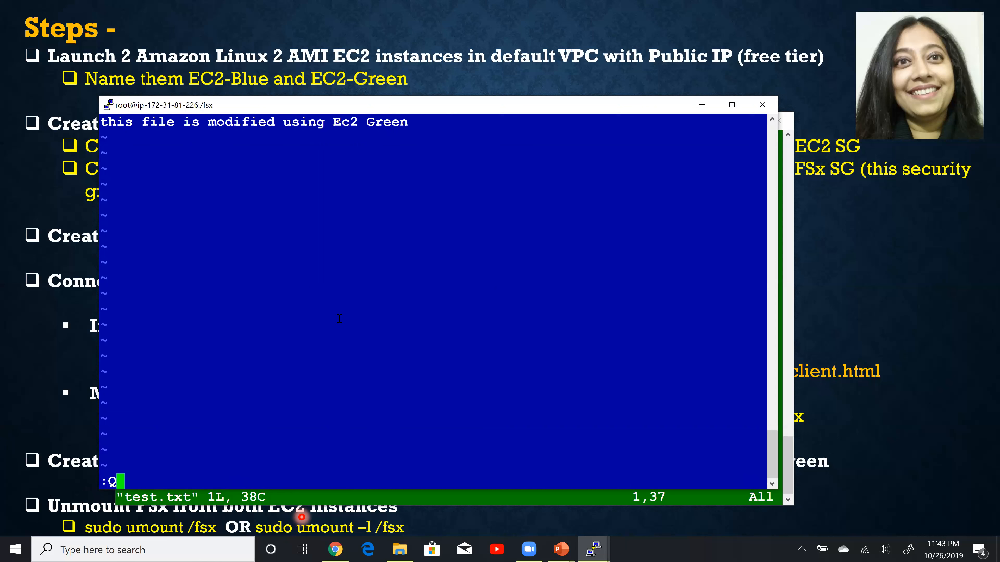
pyautogui.press('Return')
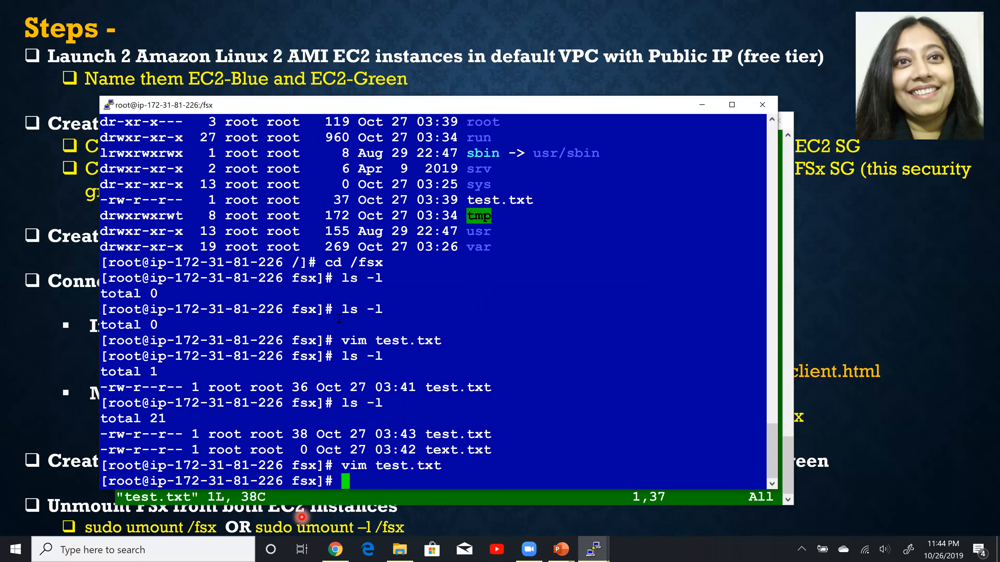
# - Exit the root shell on EC2 - Blue, unmount the file system with sudo umount /fsx and check the mounts with df
pyautogui.write('exit')
pyautogui.press('Return')
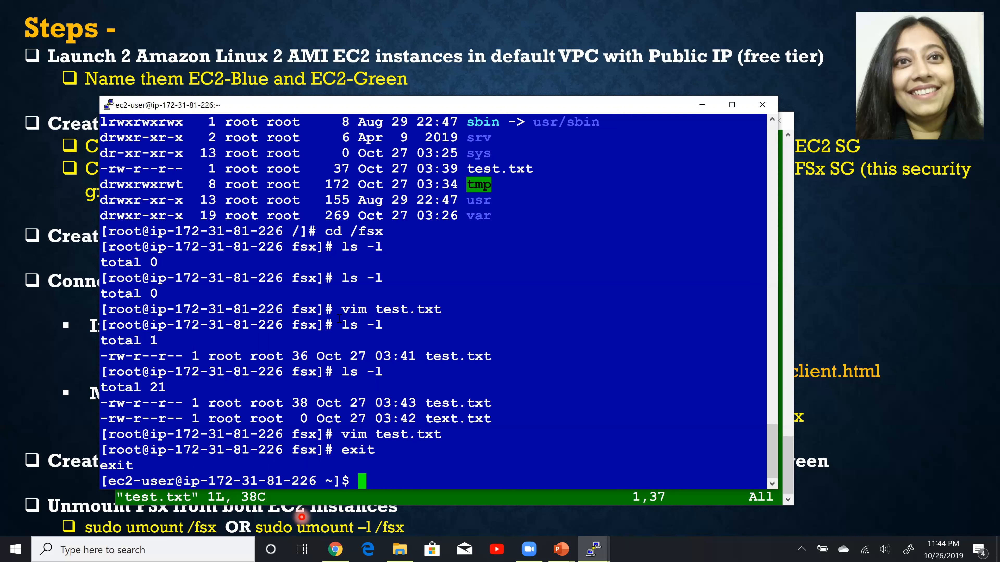
pyautogui.write('sudo umo')
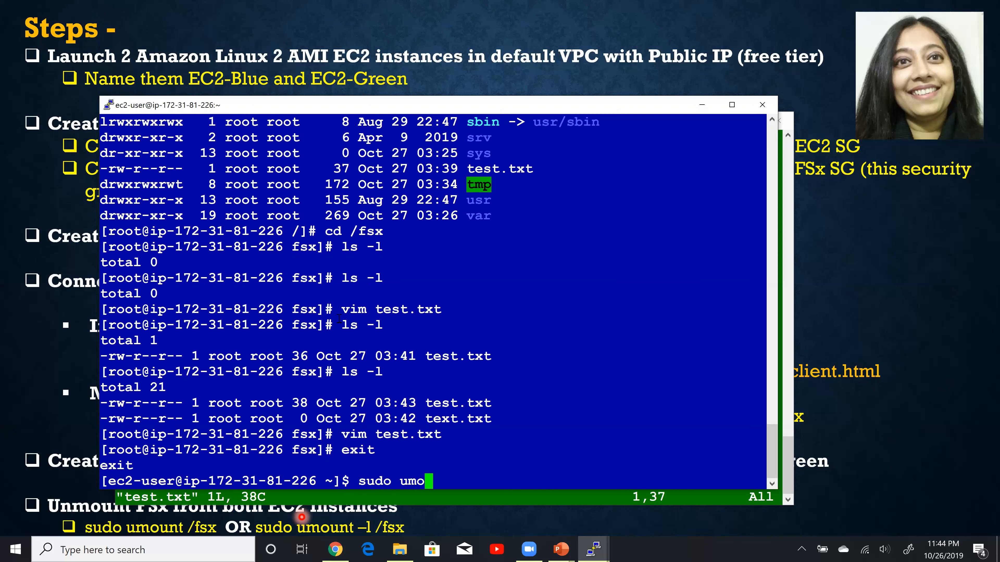
pyautogui.write('unt /fsx')
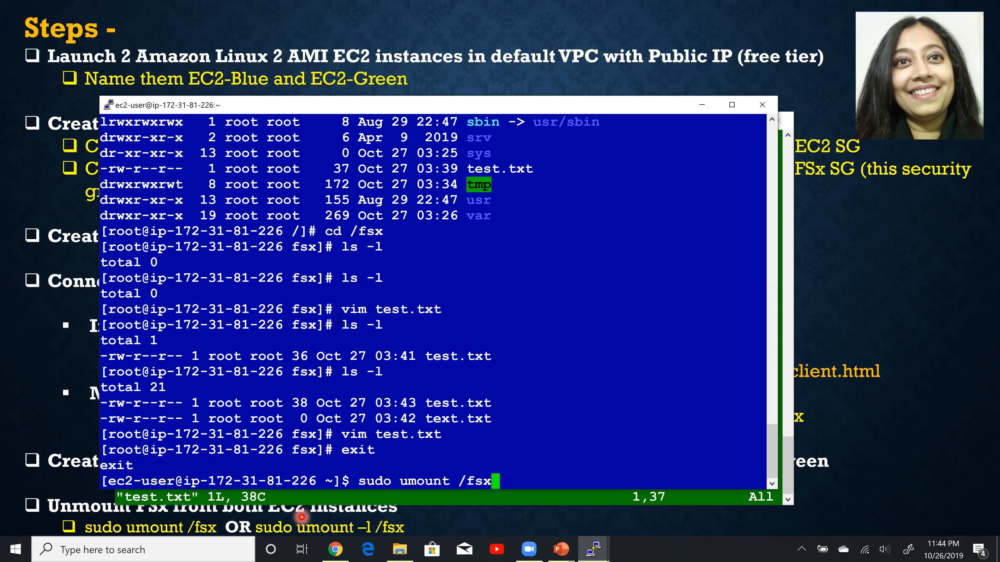
pyautogui.press('Return')
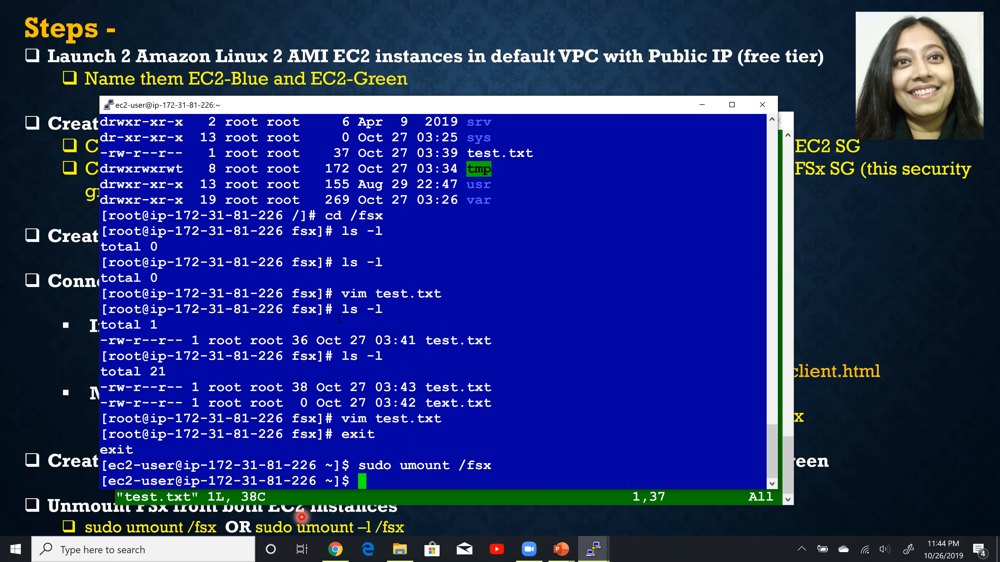
pyautogui.write('df')
pyautogui.press('Return')
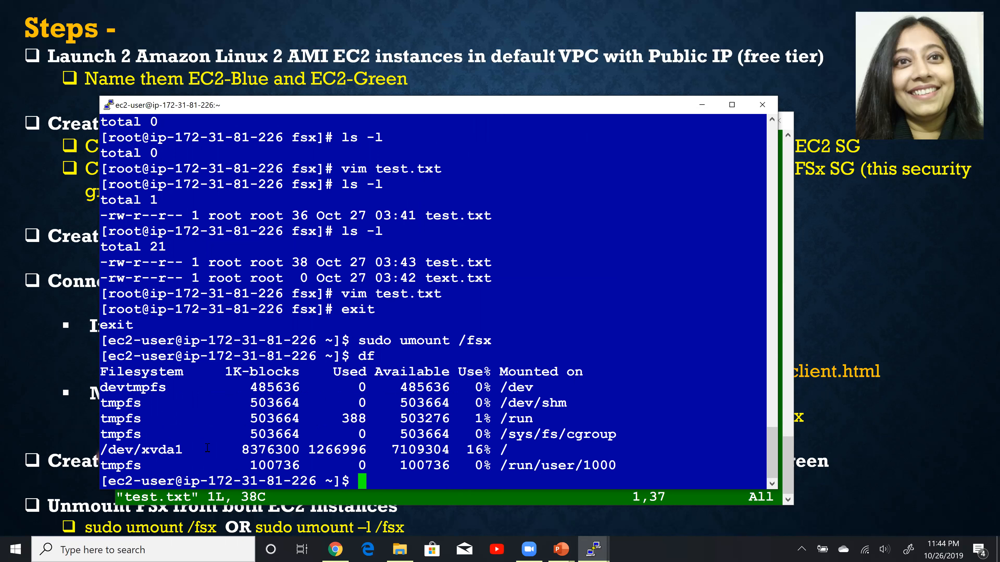
# - Switch to the EC2 - Green terminal and close test.txt in vim with :wq
pyautogui.click(288, 502)
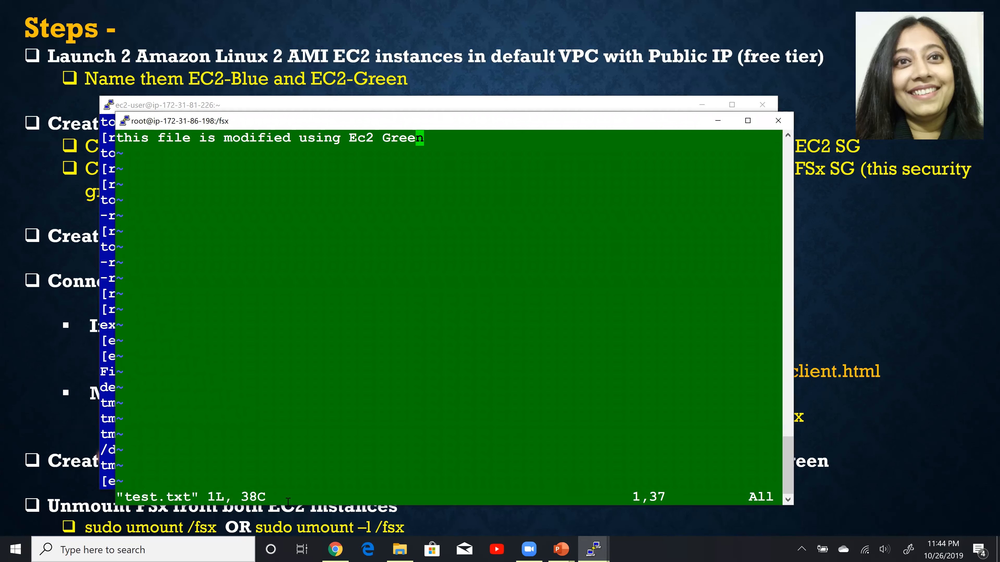
pyautogui.press('i')
pyautogui.press('Escape')
pyautogui.write(':wq')
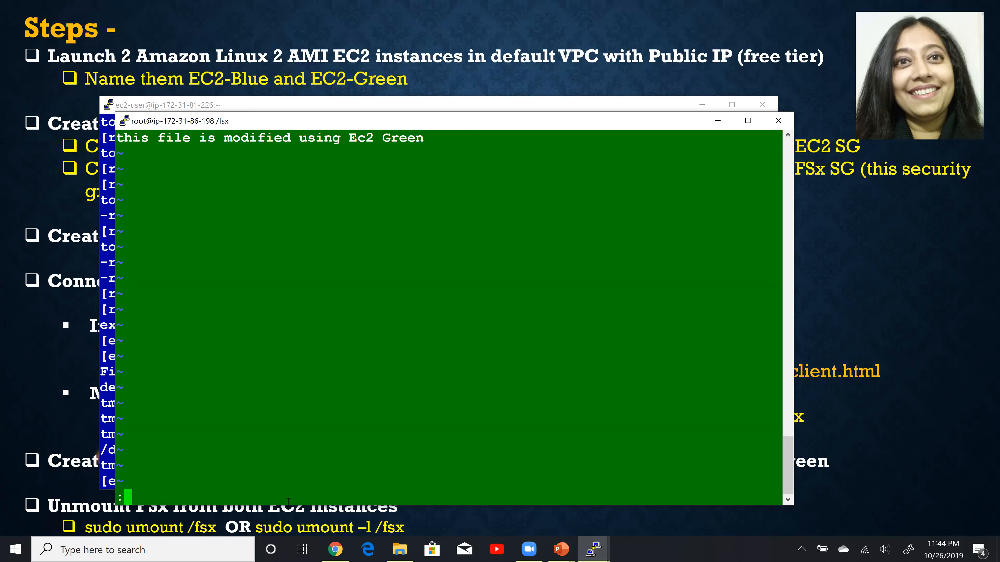
pyautogui.press('Return')
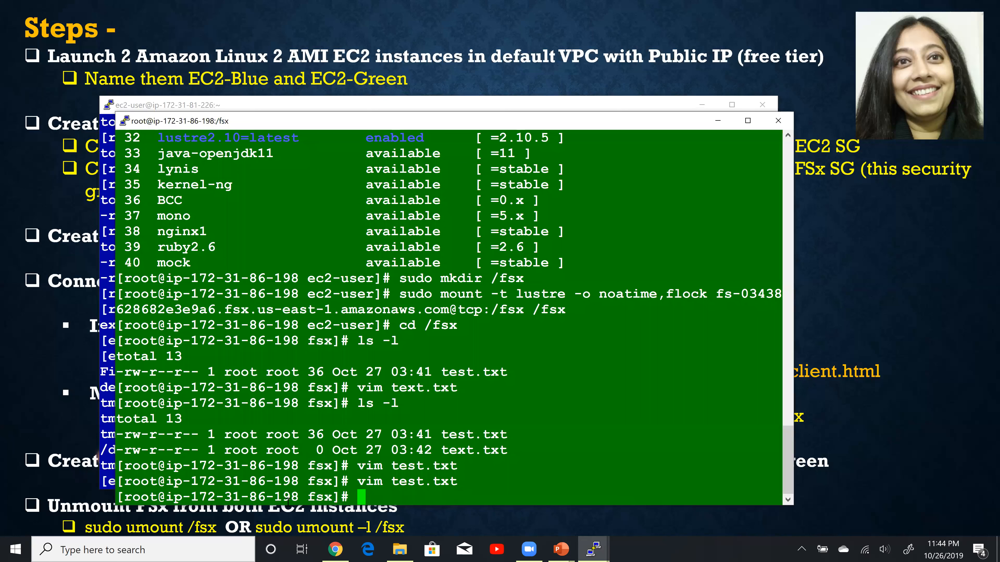
# - Exit the root shell on EC2 - Green and list the mounted file systems with df
pyautogui.write('exit')
pyautogui.press('Return')
pyautogui.write('df')
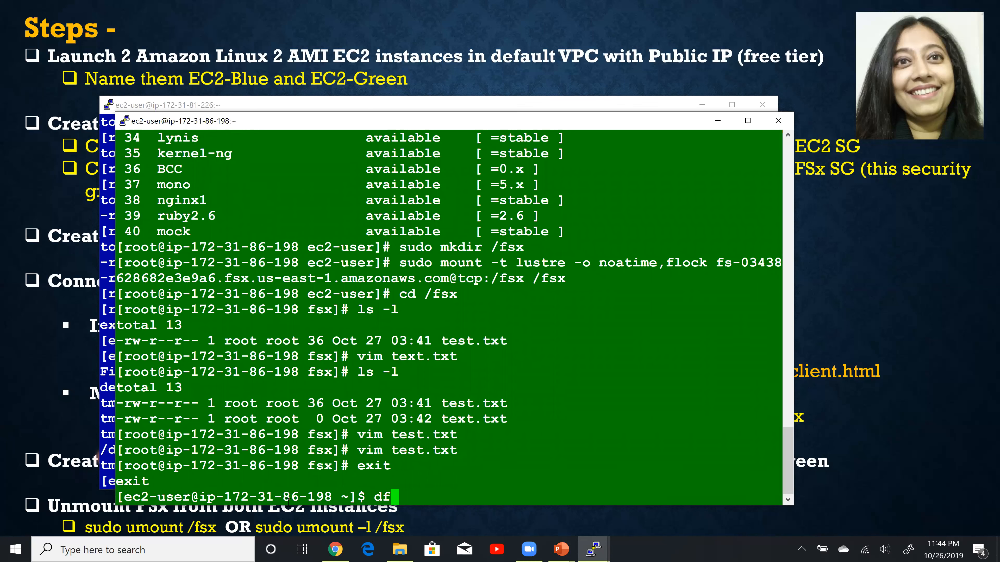
pyautogui.press('Return')
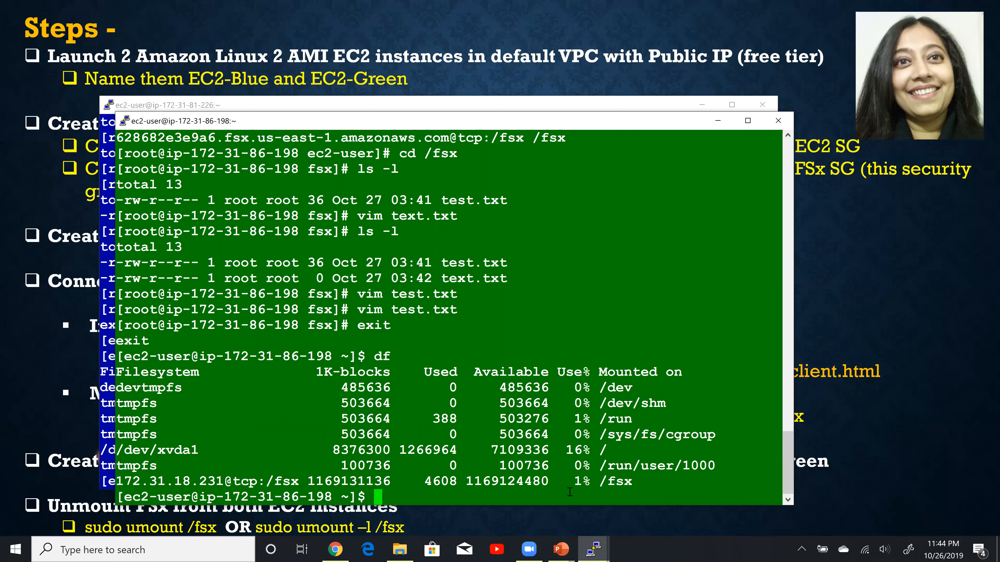
# - Unmount the file system on EC2 - Green with sudo umount /fsx and check the mounts again with df
pyautogui.write('sudo umount /fsx')
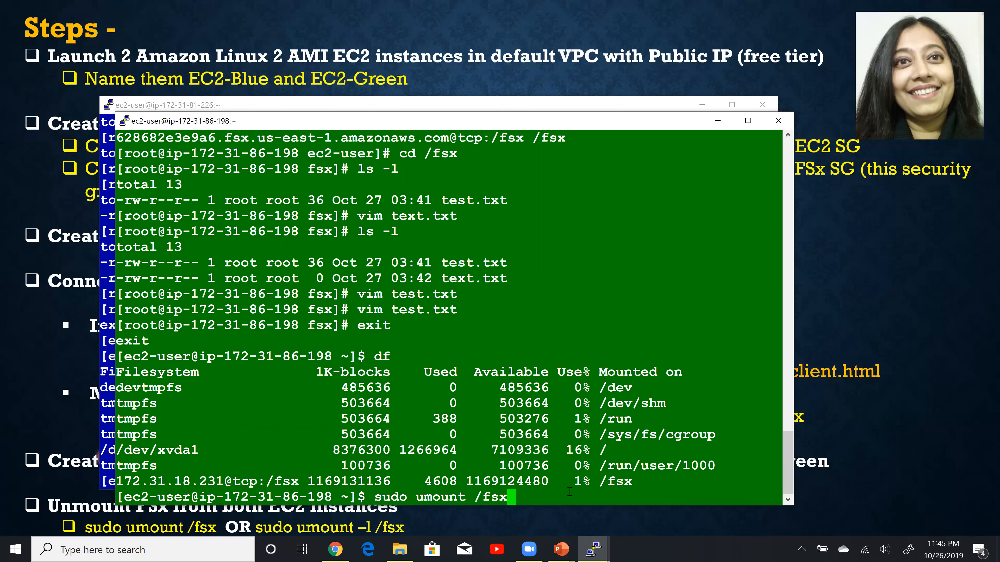
pyautogui.press('Return')
pyautogui.press('Up')
pyautogui.press('Up')
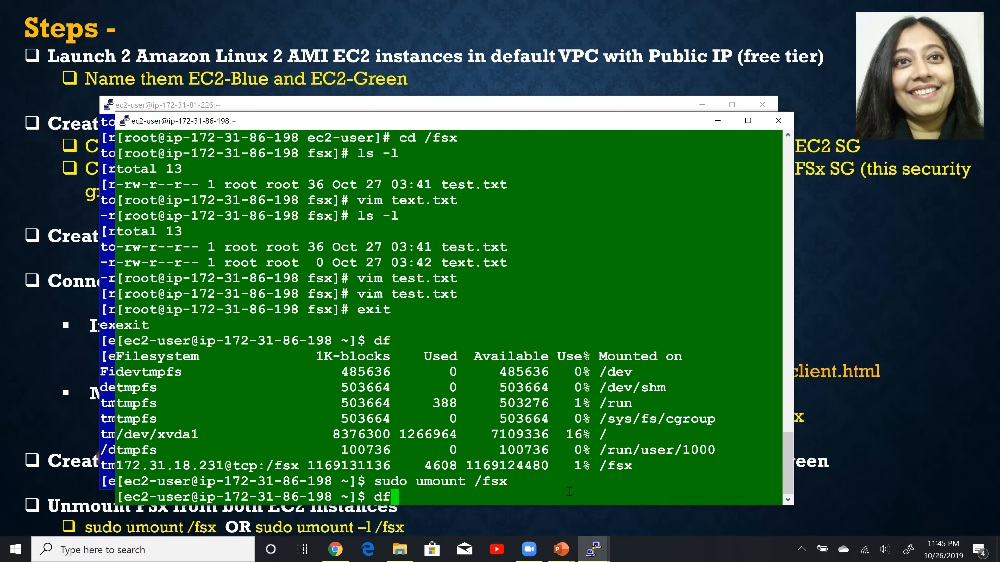
pyautogui.press('Return')
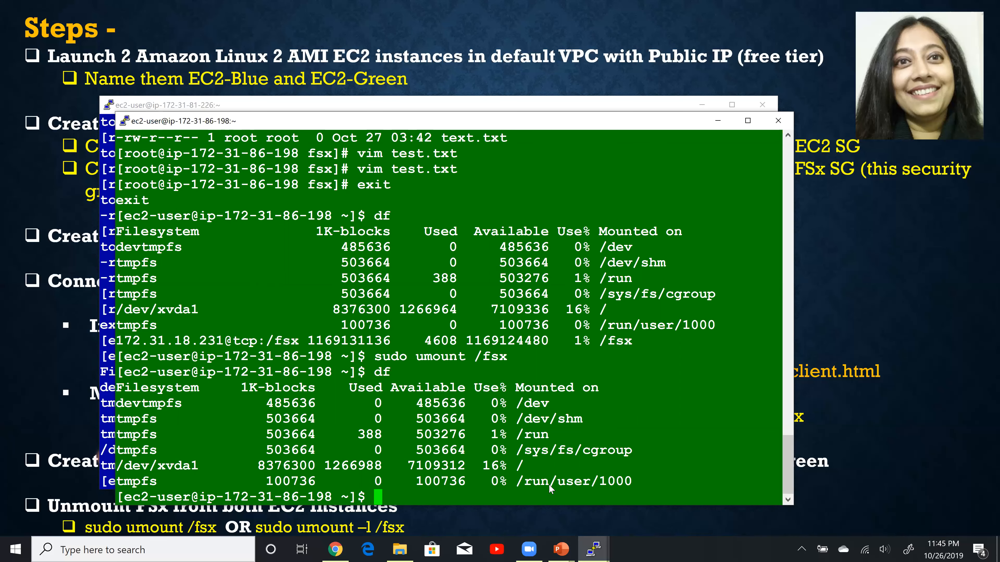
# - Switch to the Amazon FSx console in Chrome, close the attach instructions and start deleting the SharedFSx file system
pyautogui.hotkey('alt', 'Tab')
pyautogui.hotkey('alt', 'Tab')
pyautogui.hotkey('alt', 'Tab')
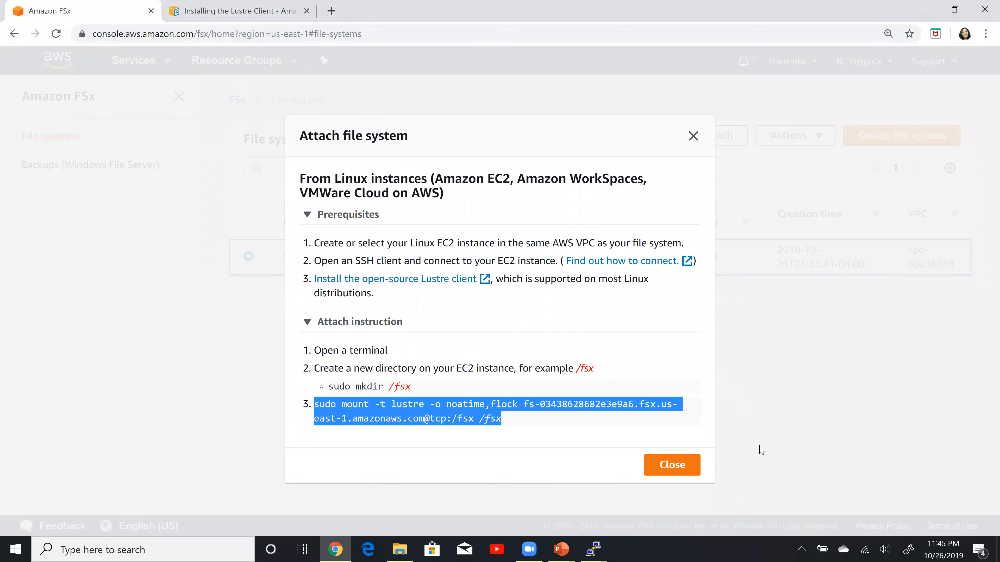
pyautogui.click(668, 466)
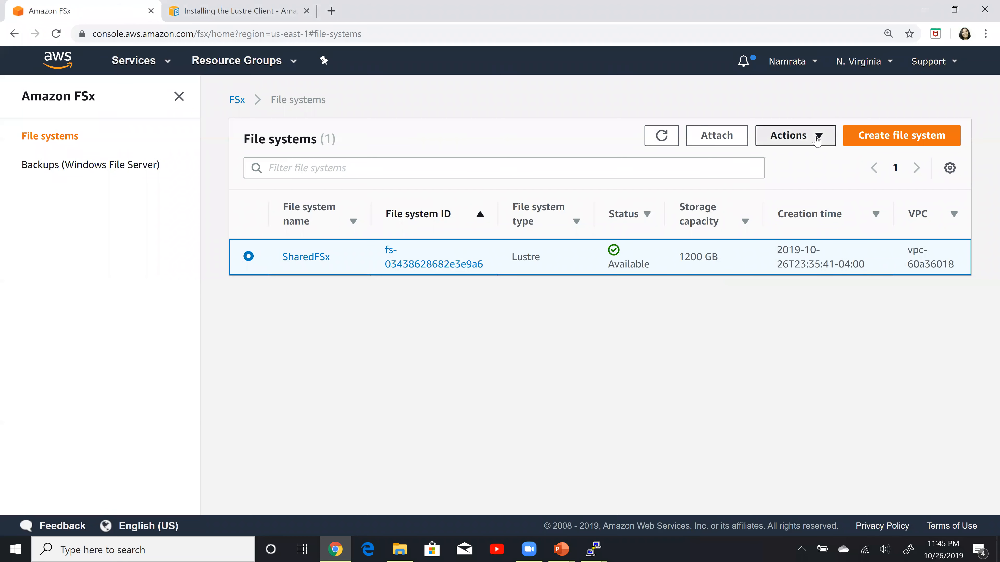
pyautogui.click(826, 136)
pyautogui.click(795, 180)
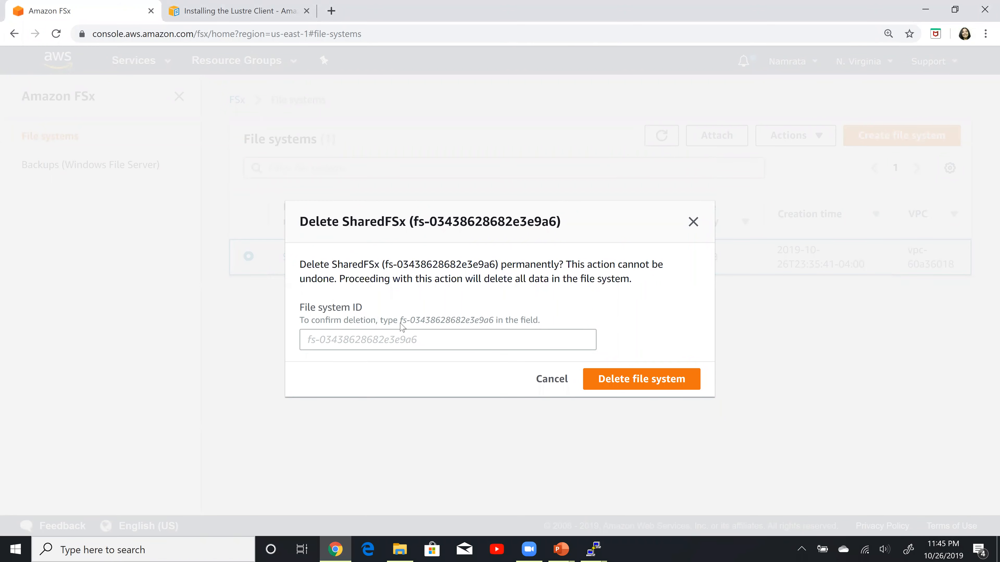
pyautogui.moveTo(401, 318); pyautogui.dragTo(492, 319)
pyautogui.hotkey('ctrl', 'c')
pyautogui.click(457, 342)
pyautogui.hotkey('ctrl', 'v')
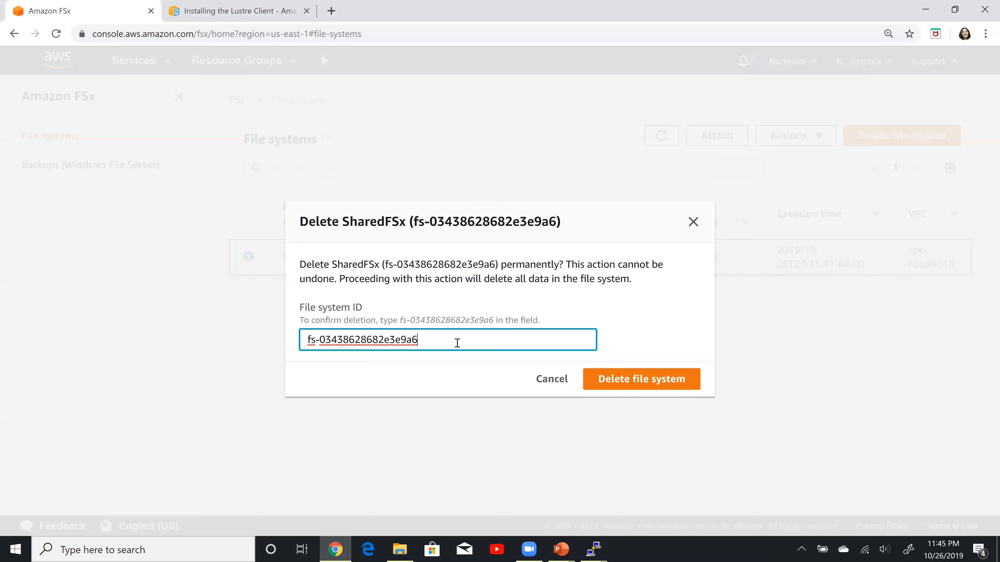